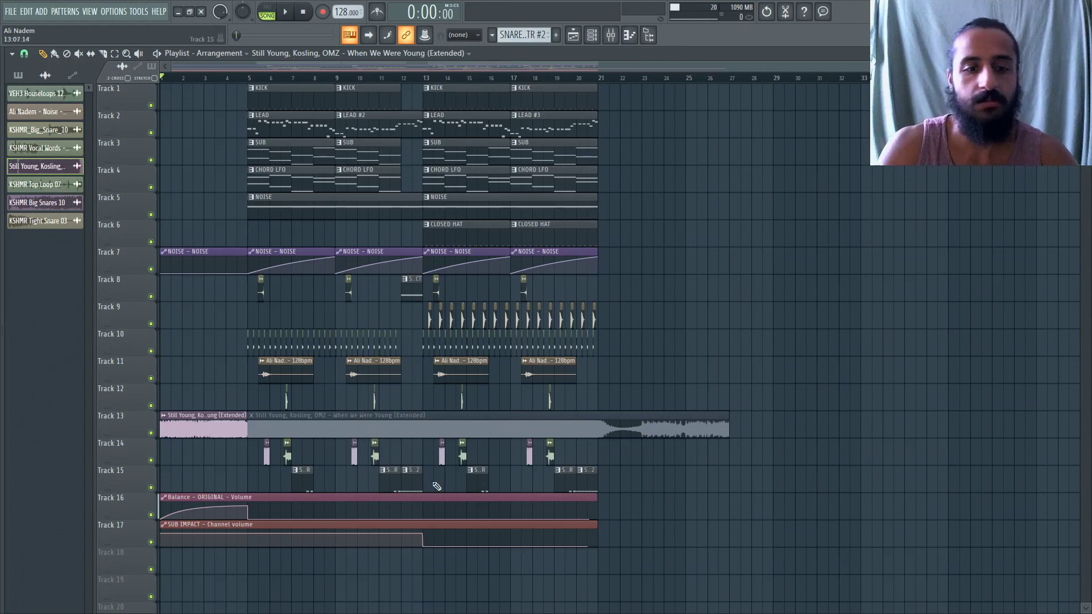
Play the whole arrangement from the start and stop the playback.
left_click(285, 12)
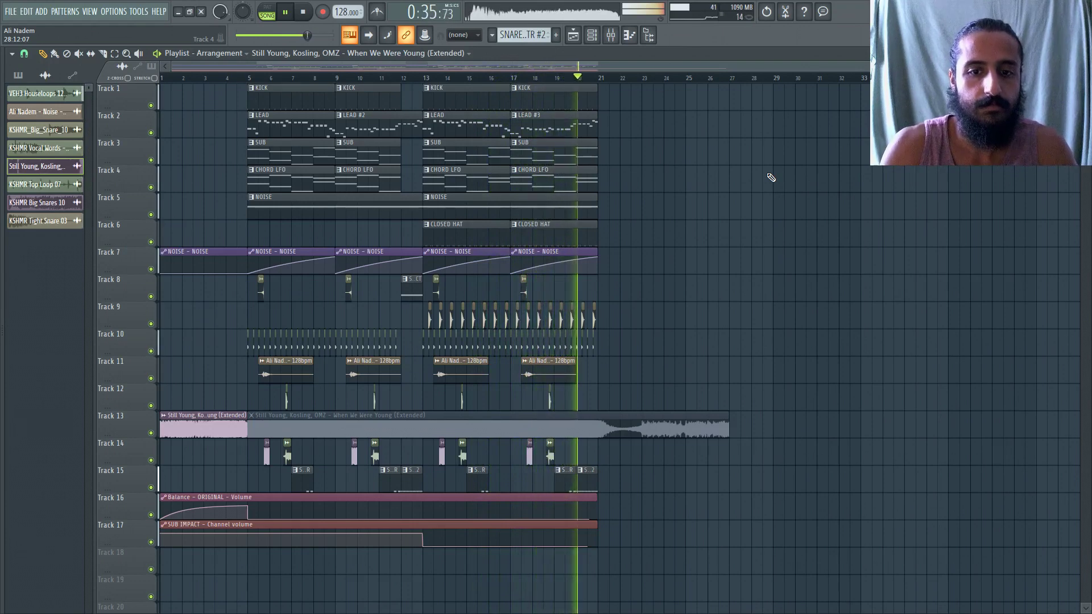
left_click(304, 12)
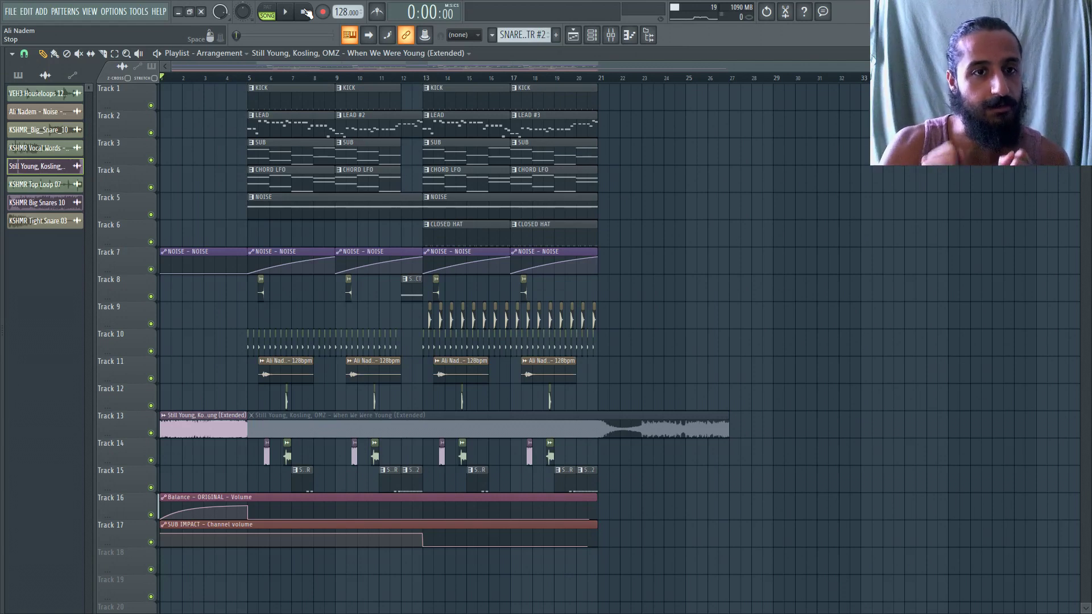
Open the KICK pattern's notes and the KSHMR punchy kick's sampler settings, and audition the pattern.
double_click(276, 91)
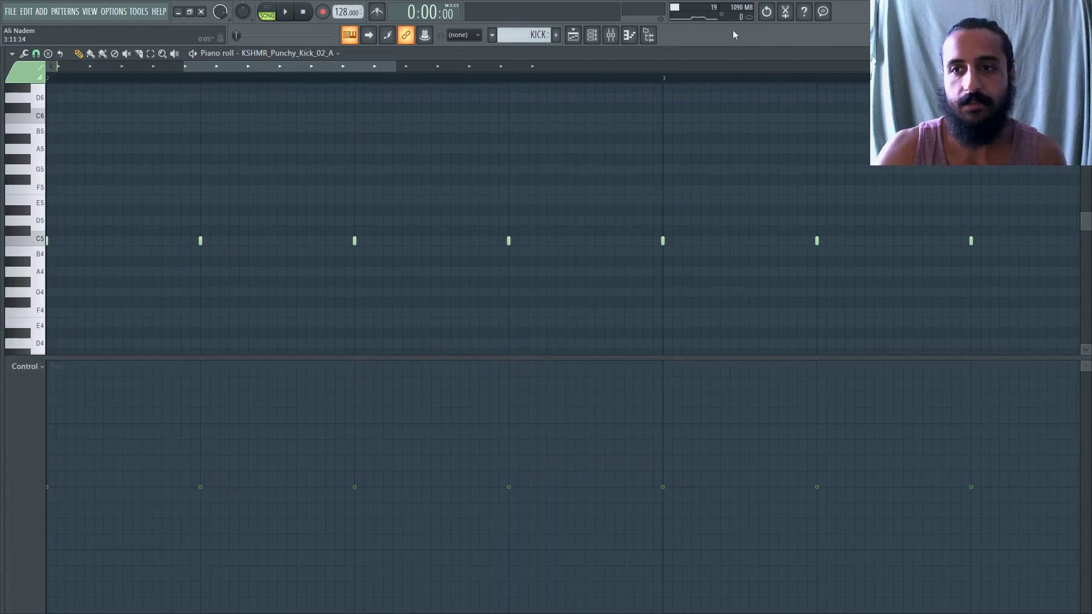
left_click(592, 35)
scroll(1005, 395, "up", 4)
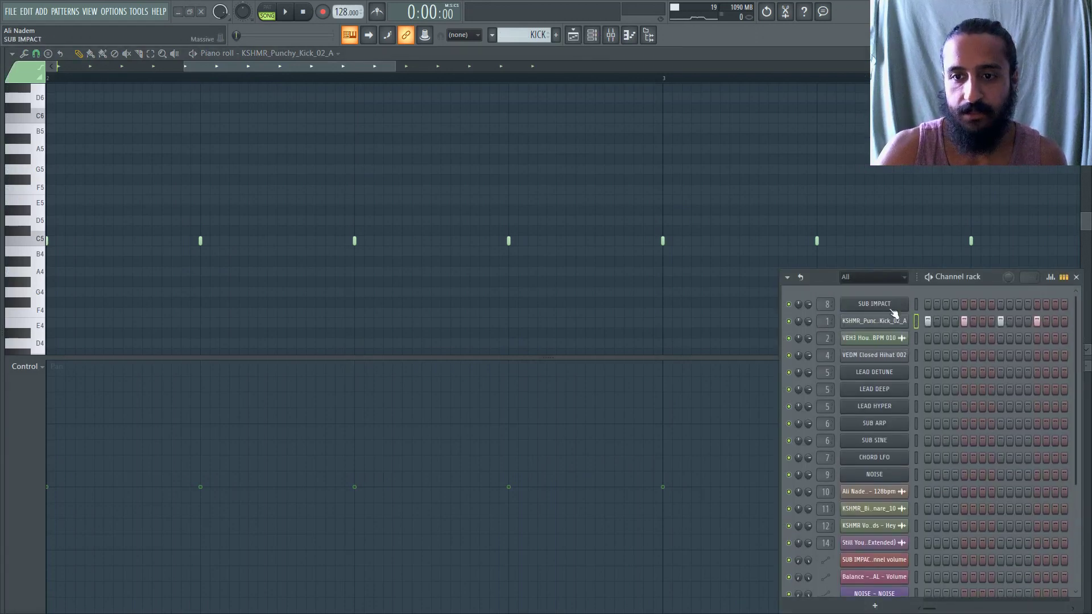
left_click(890, 321)
key("space")
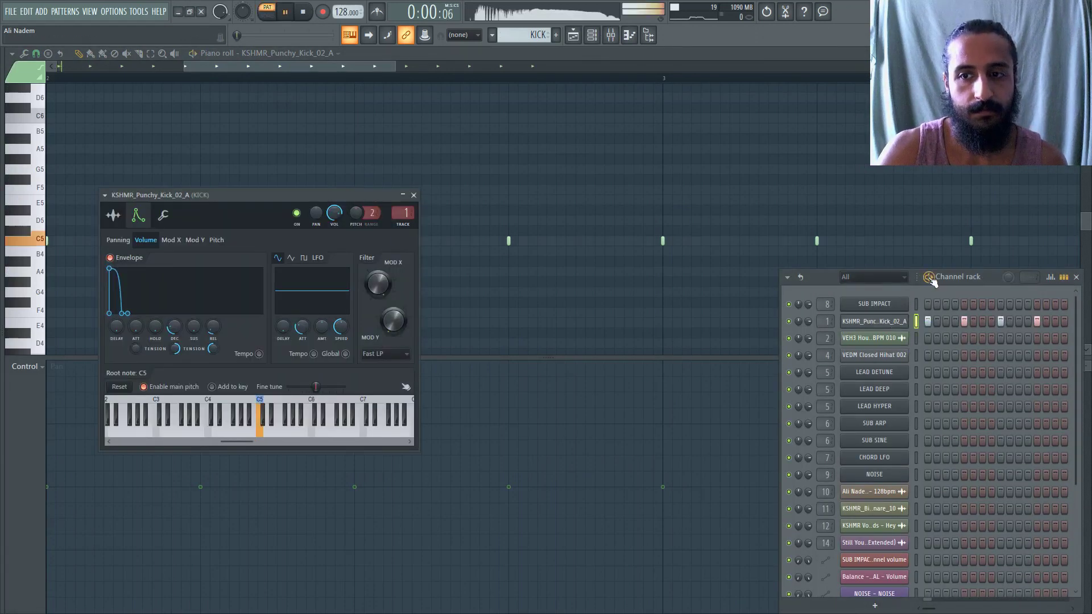
key("space")
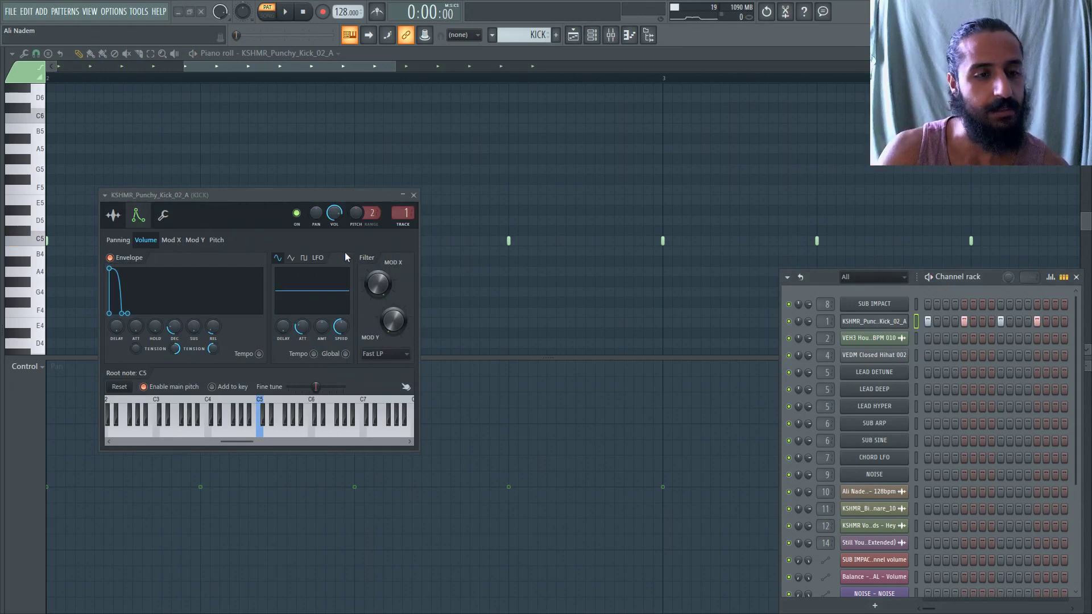
Audition the kick sample with its volume envelope bypassed, switch the envelope back on and close the sampler window.
left_click(136, 261)
left_click(261, 430)
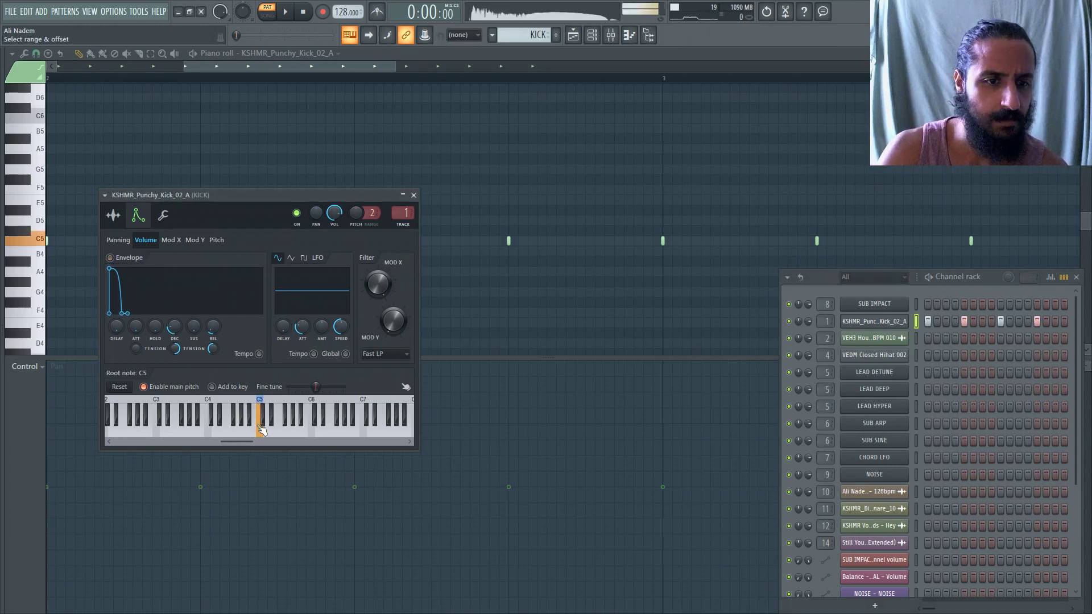
left_click(137, 262)
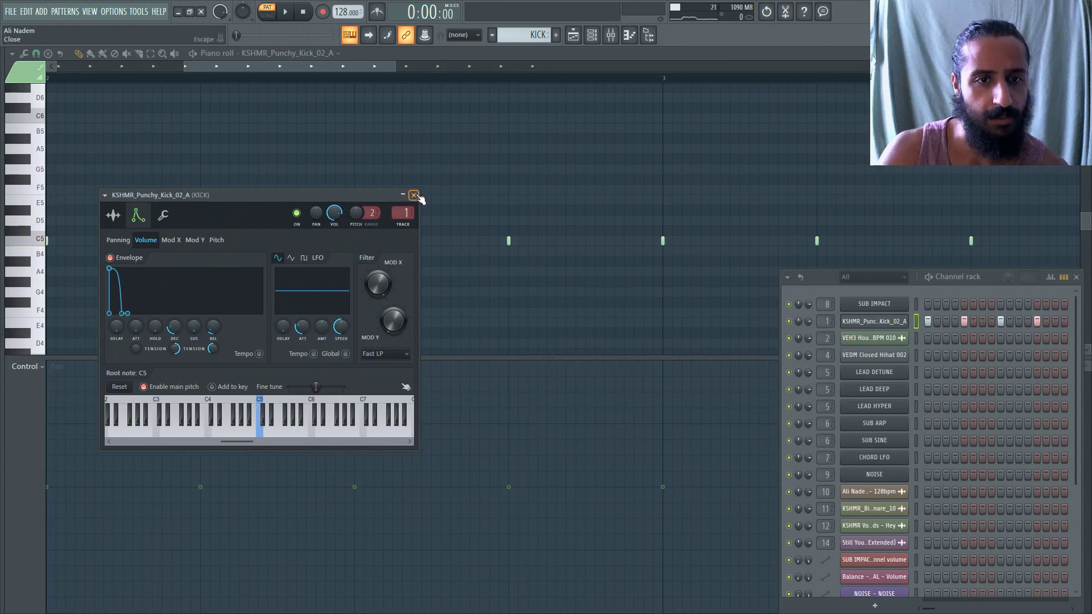
left_click(414, 195)
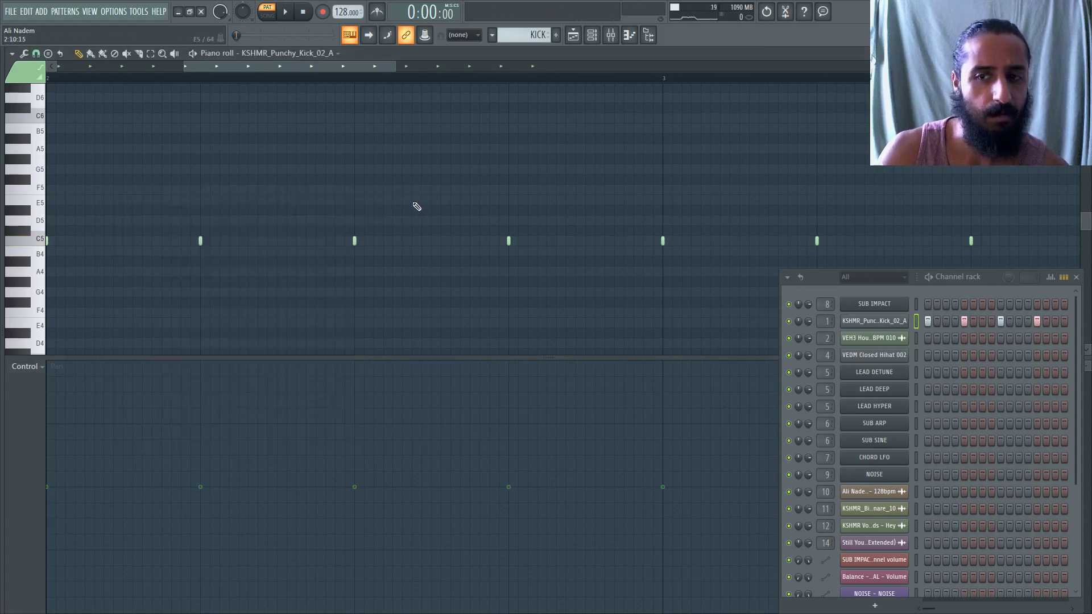
Open the LEAD pattern from the playlist and show the LEAD DETUNE synth with the channel rack beside it.
left_click(574, 37)
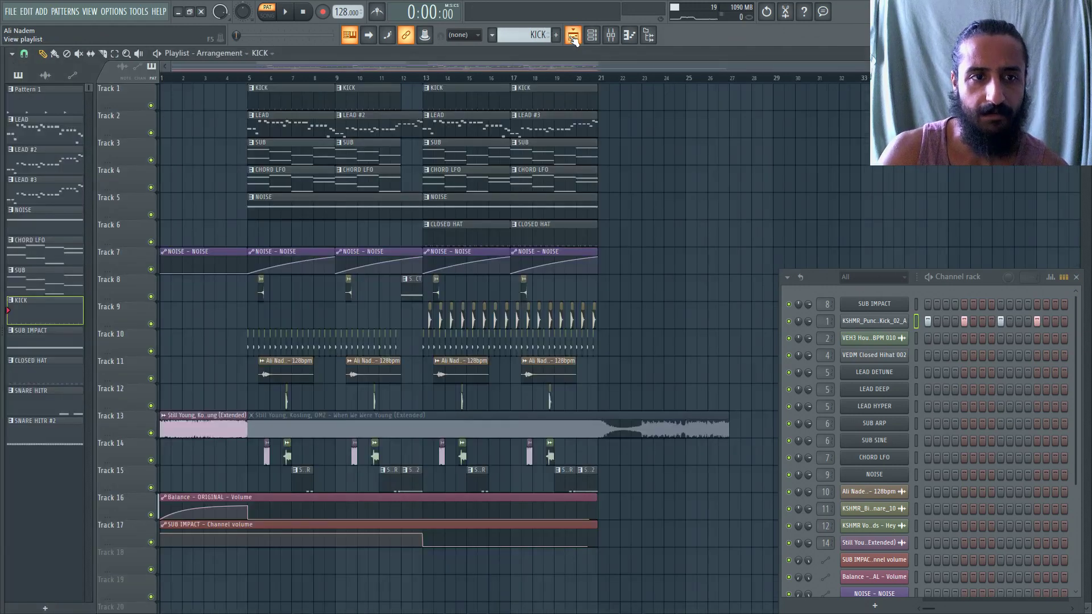
double_click(324, 121)
left_click_drag(819, 277, 382, 190)
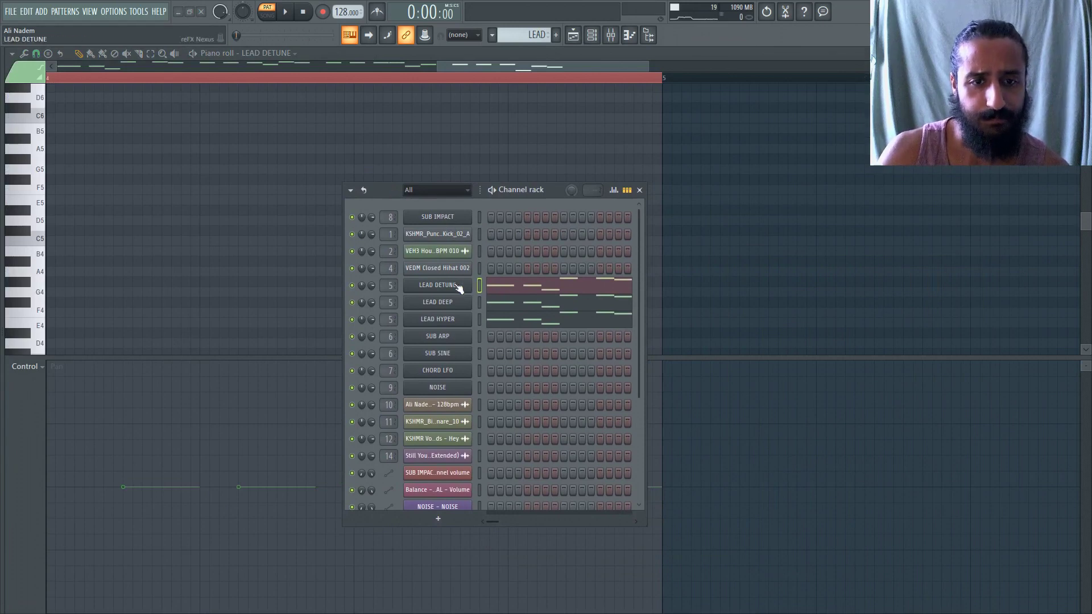
left_click(437, 284)
left_click_drag(387, 191, 674, 293)
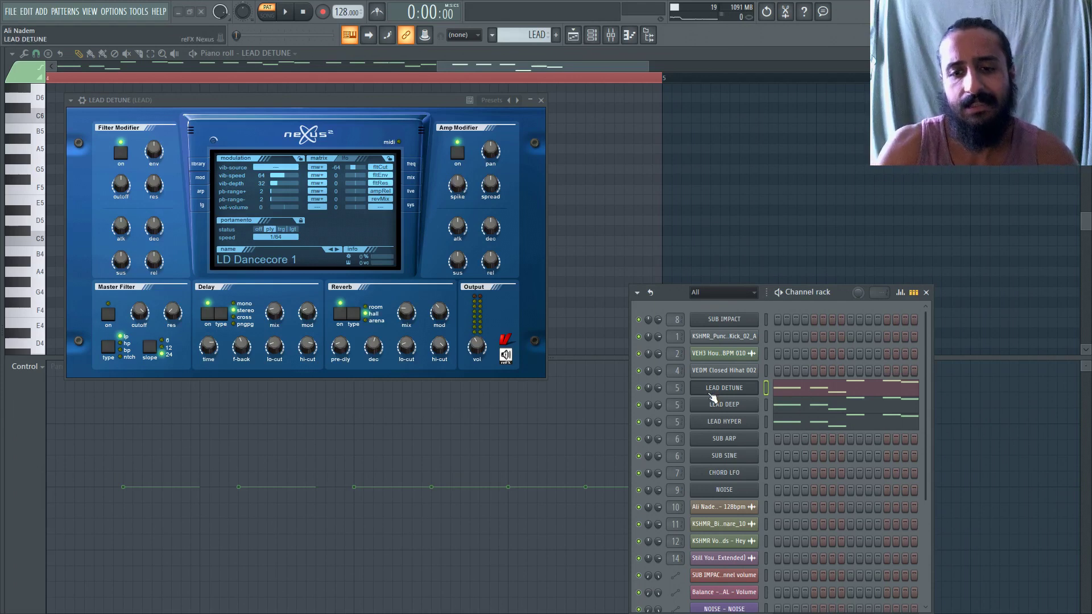
View the Nexus presets used by the LEAD DEEP and LEAD HYPER channels.
left_click(724, 405)
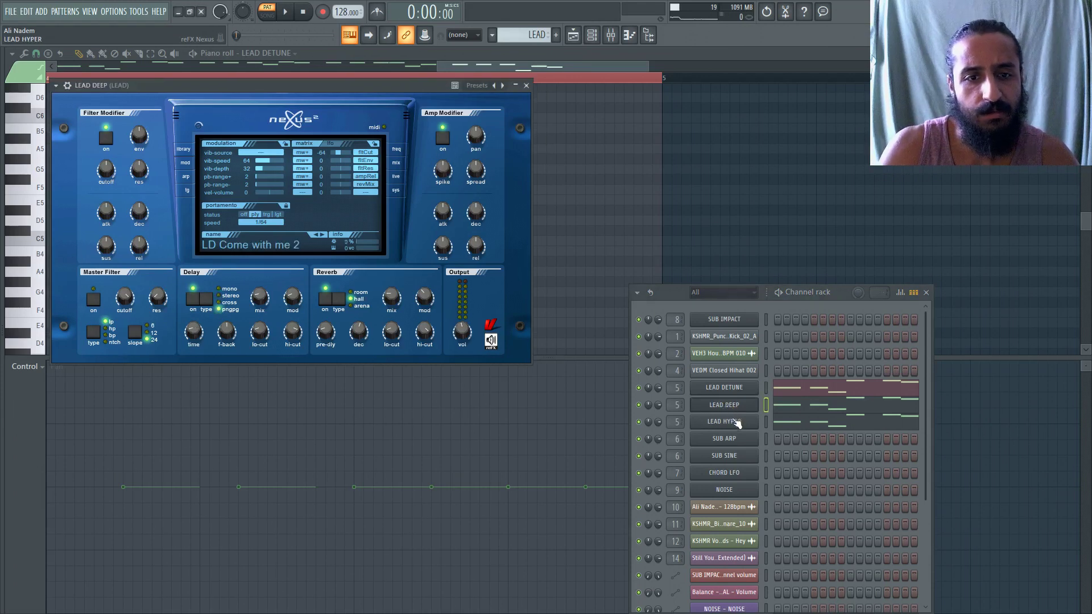
left_click(724, 421)
left_click(729, 405)
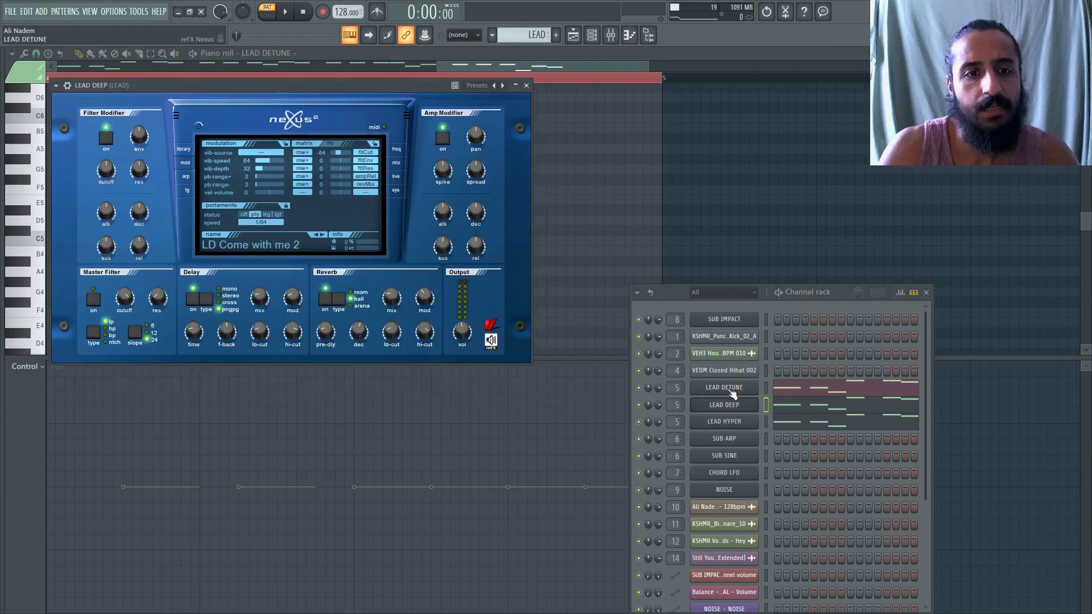
left_click(739, 425)
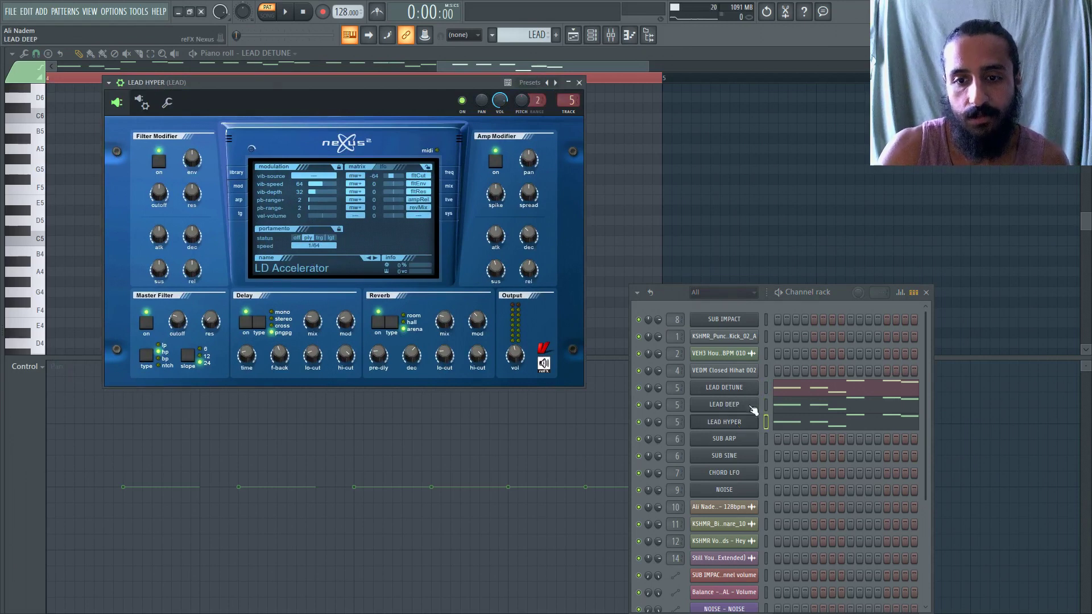
Show the LEAD DETUNE synth again, step through the three lead channels and audition the LEAD pattern.
left_click(764, 390)
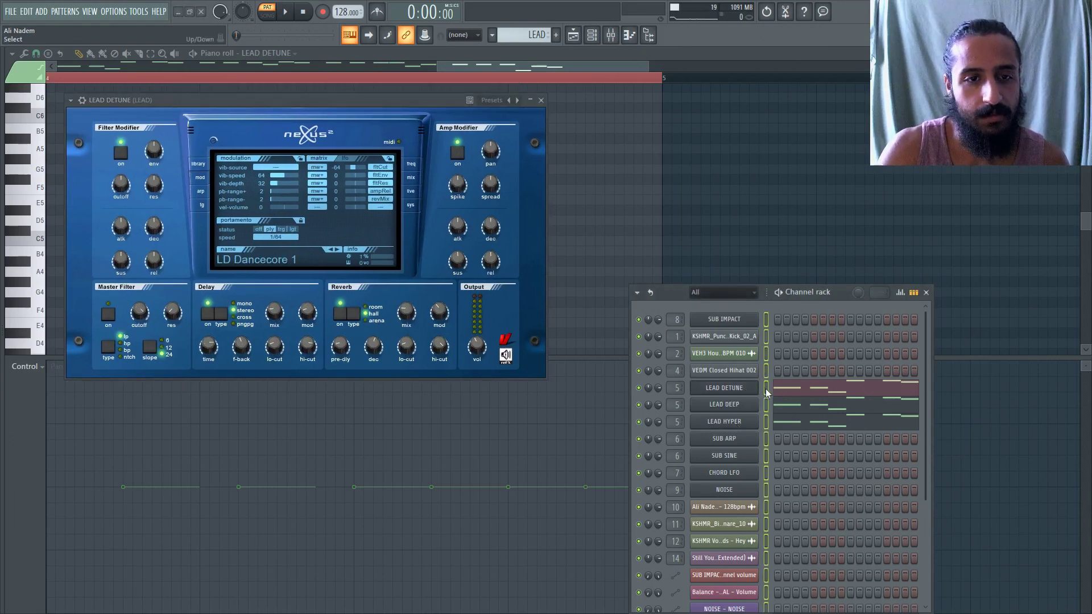
left_click(766, 406)
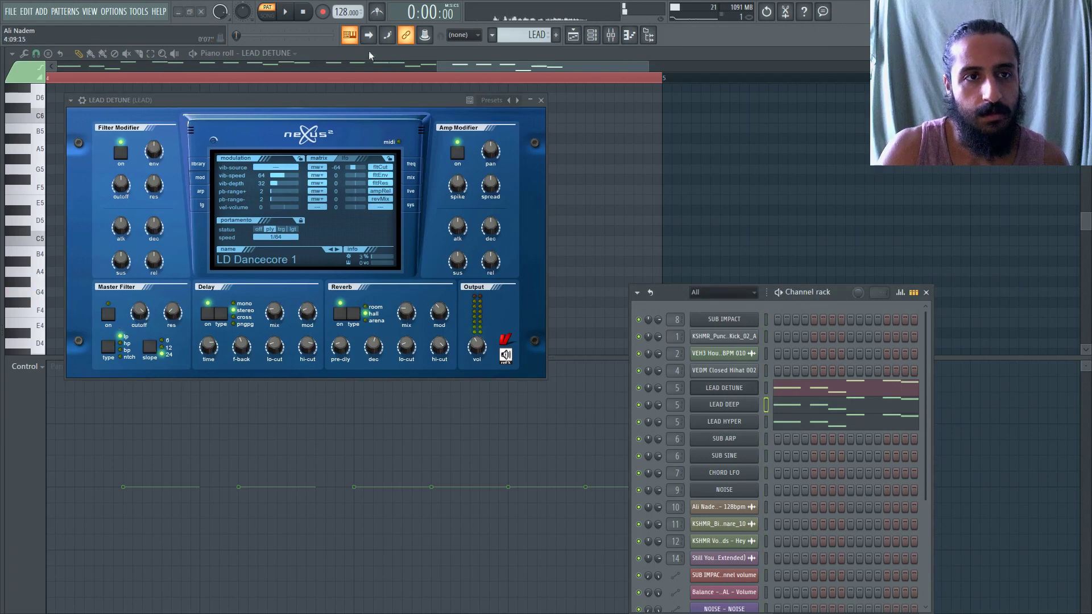
left_click(766, 422)
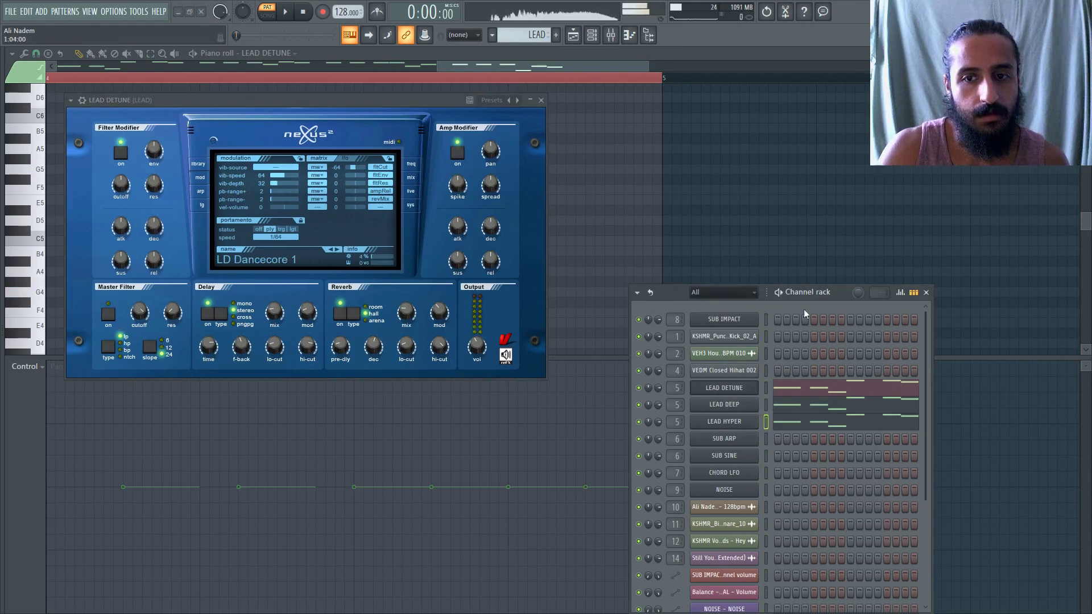
key("space")
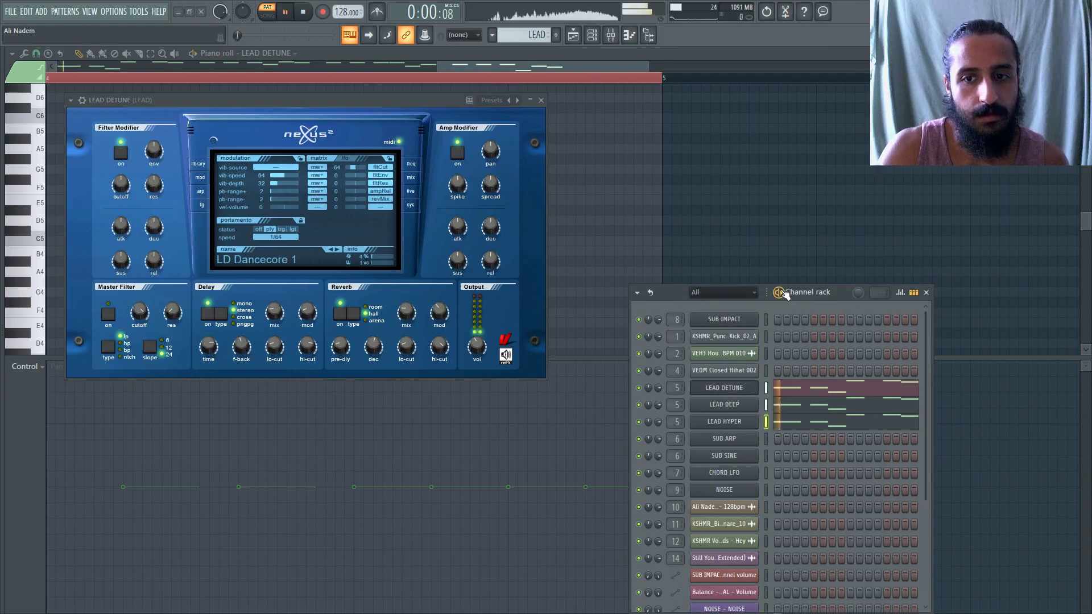
left_click(310, 15)
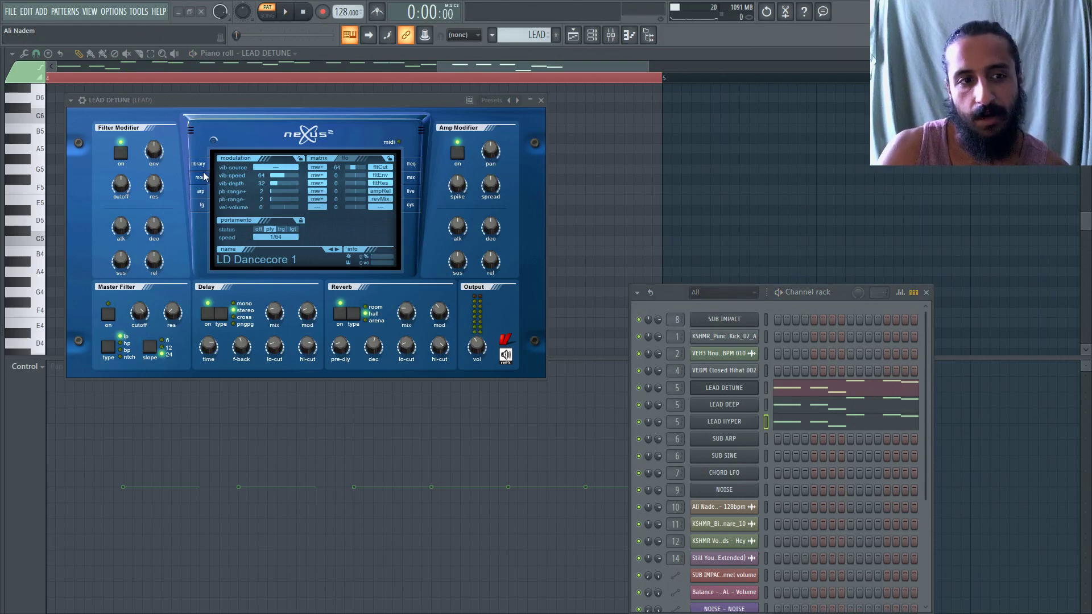
Examine LEAD DETUNE's portamento status and speed, close the synth and return to the playlist.
left_click(269, 238)
left_click(275, 258)
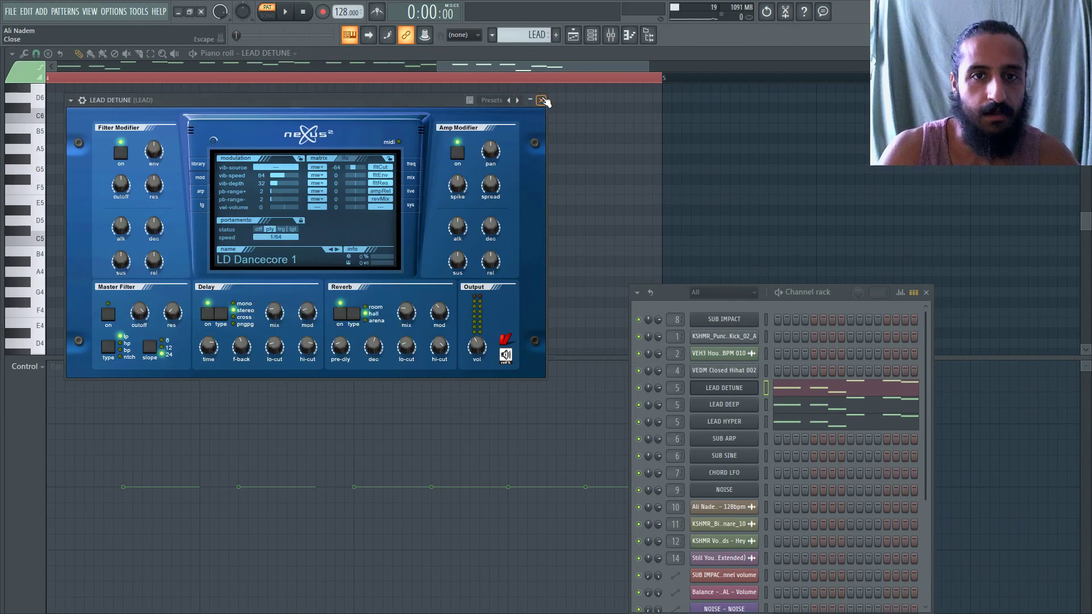
left_click(542, 101)
left_click(574, 36)
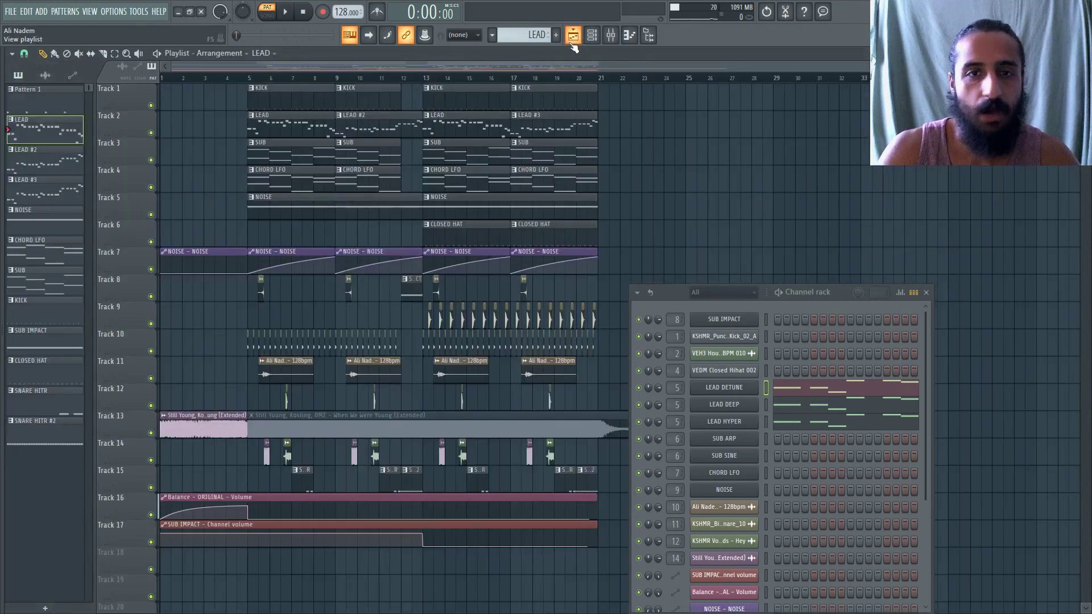
Open the mixer on the LEAD track, place it in full view and audition the lead without its effects.
left_click(610, 35)
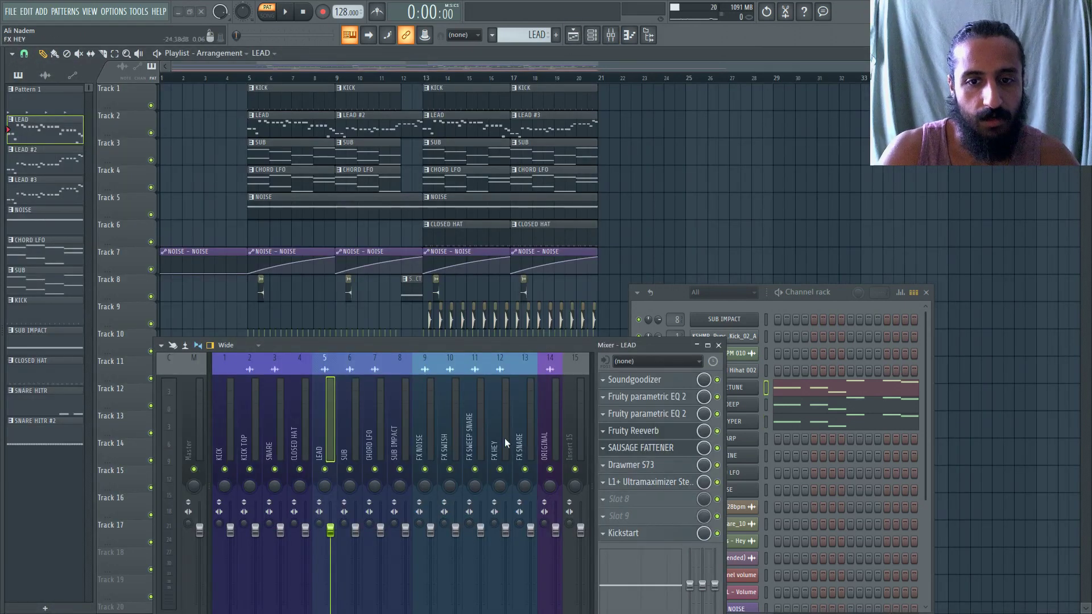
left_click_drag(490, 344, 462, 195)
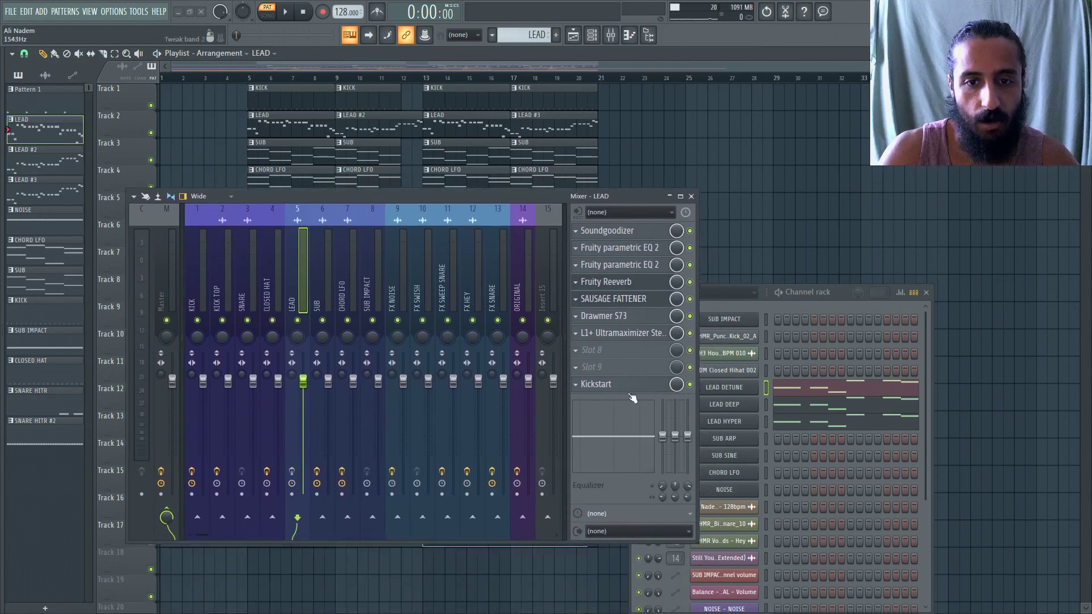
key("space")
key("space")
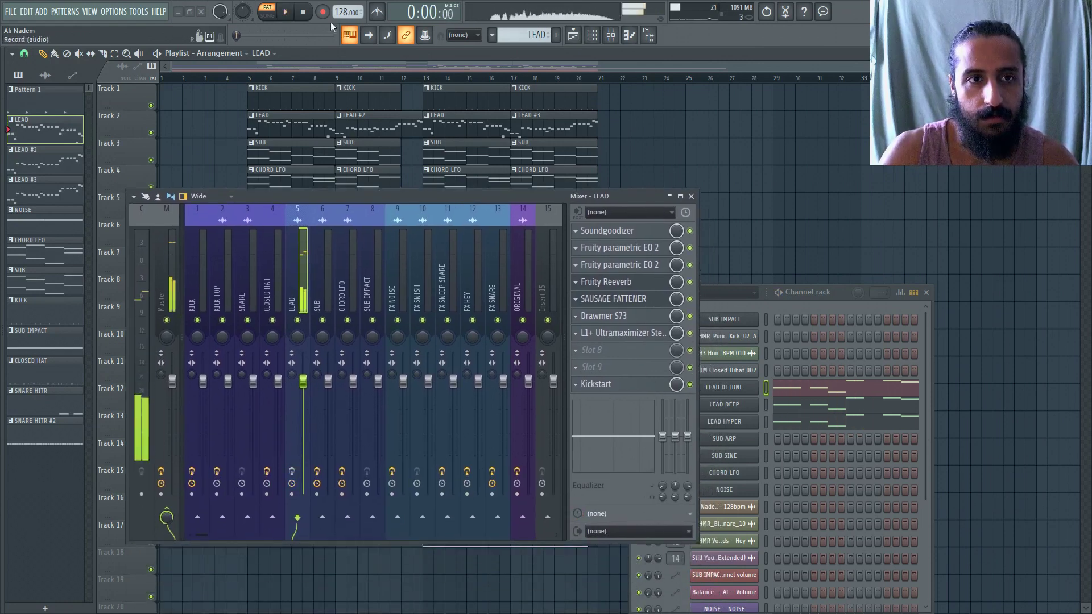
Enable the LEAD mixer track's effect slots and audition the processed lead.
left_click(292, 471)
key("space")
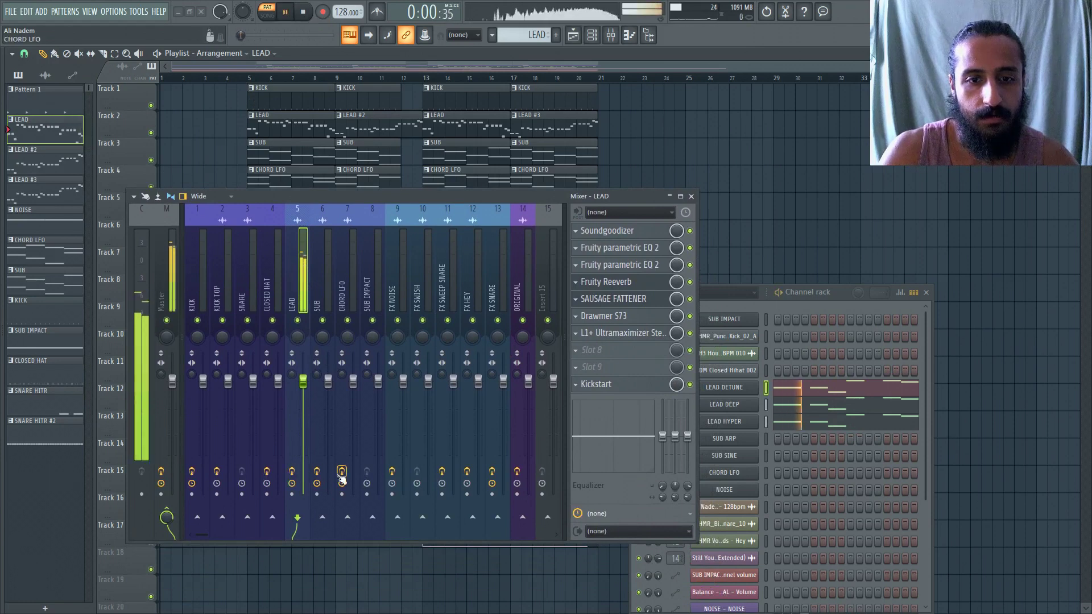
left_click(306, 16)
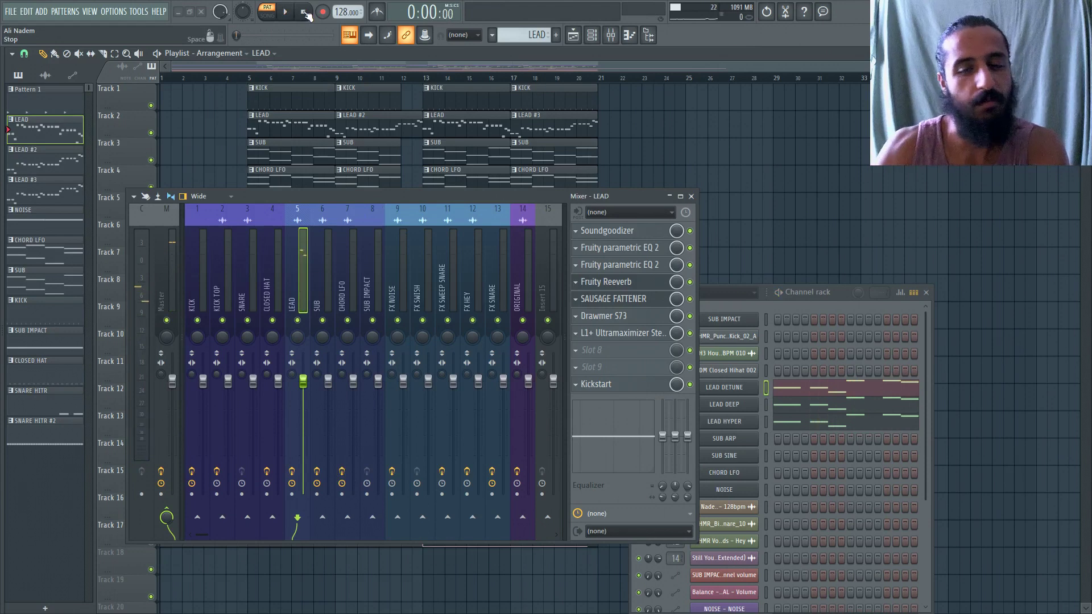
Move the mixer lower to make room and view the LEAD track's Soundgoodizer settings.
left_click_drag(622, 197, 561, 407)
left_click(574, 443)
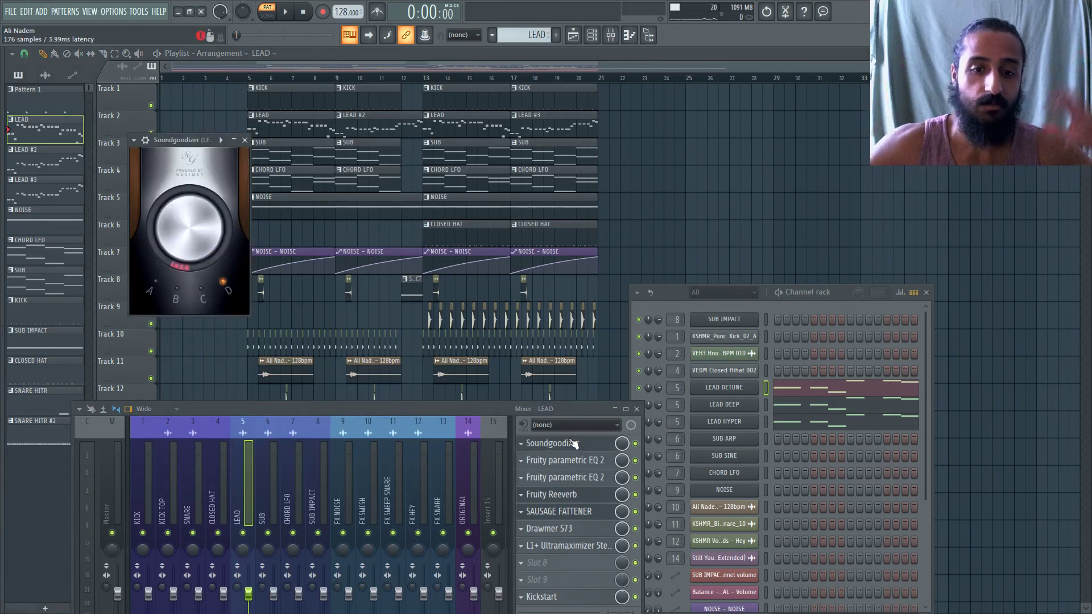
left_click(586, 448)
Inspect the curves of both Fruity parametric EQ 2 effects on the LEAD track and close them.
left_click(589, 462)
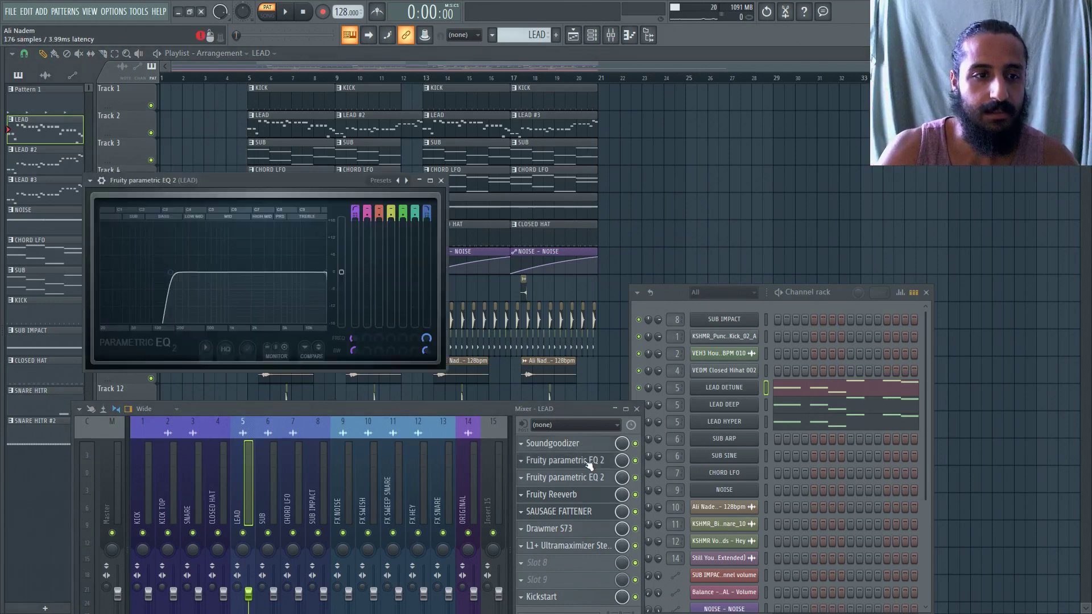
left_click(589, 462)
left_click(589, 462)
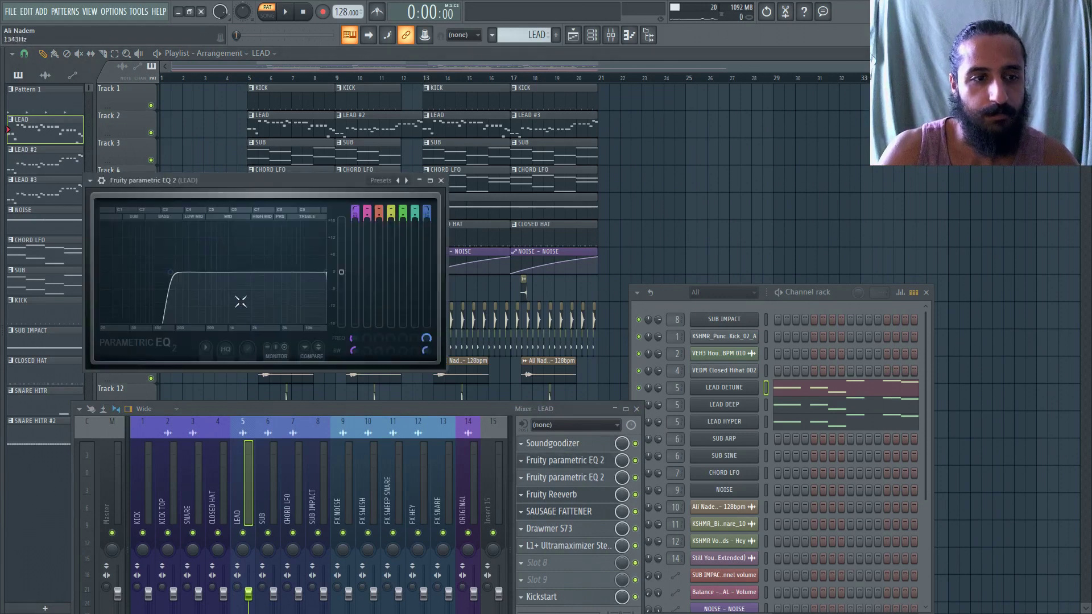
left_click(569, 459)
left_click(569, 478)
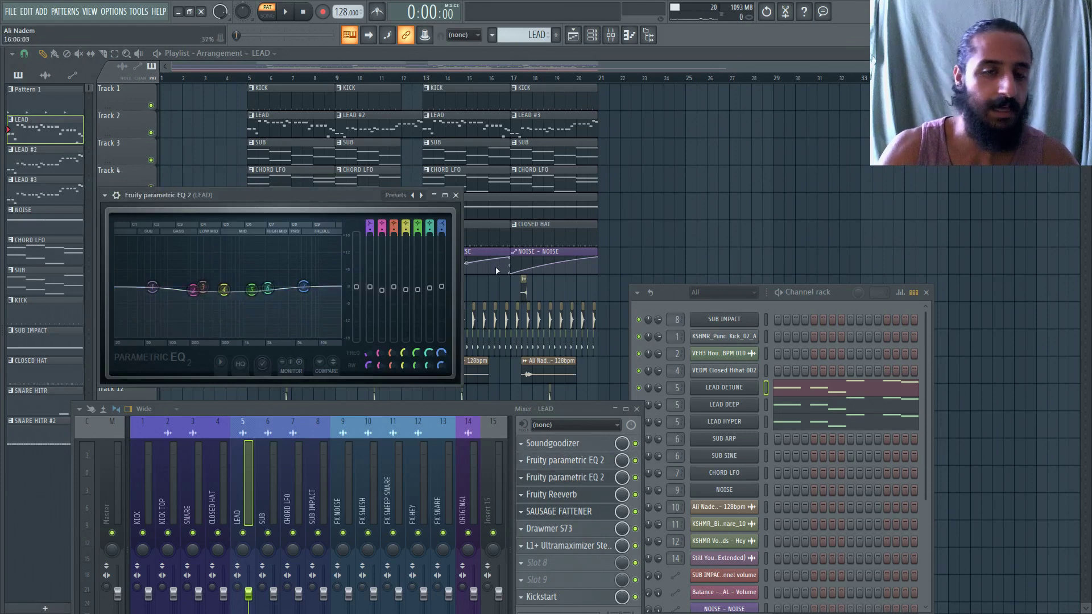
left_click(455, 195)
View the LEAD track's Fruity Reeverb settings and Sausage Fattener's Fatness and Color amounts.
left_click(549, 495)
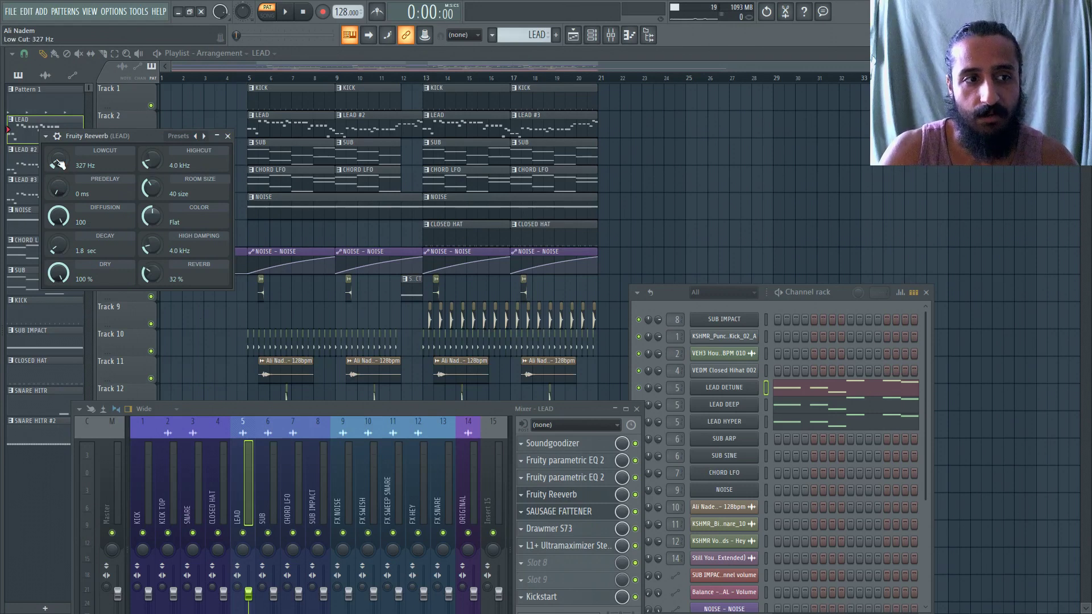
left_click(570, 513)
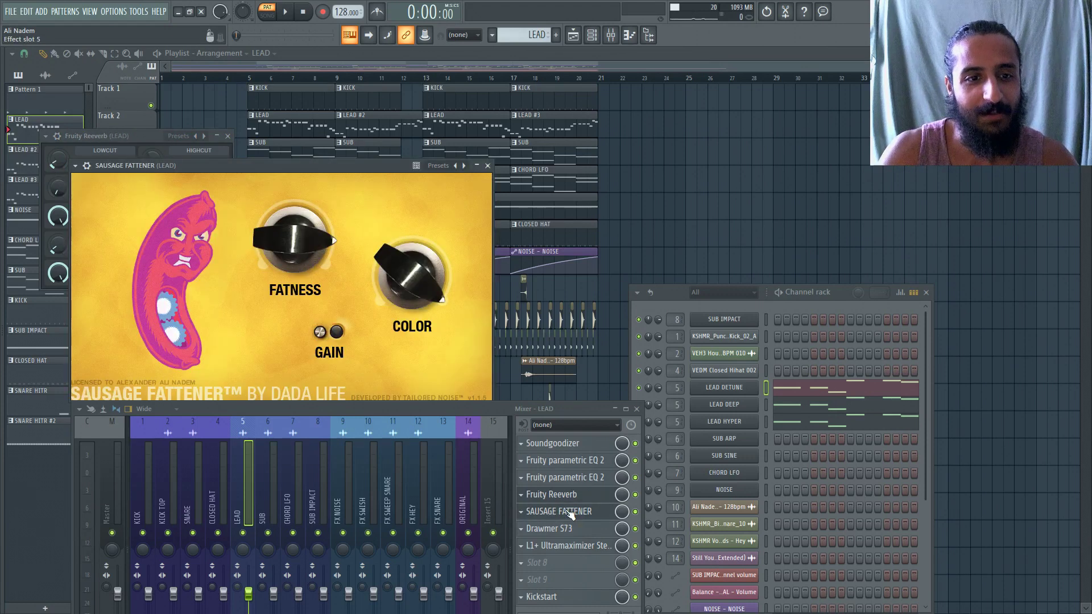
left_click_drag(321, 161, 384, 131)
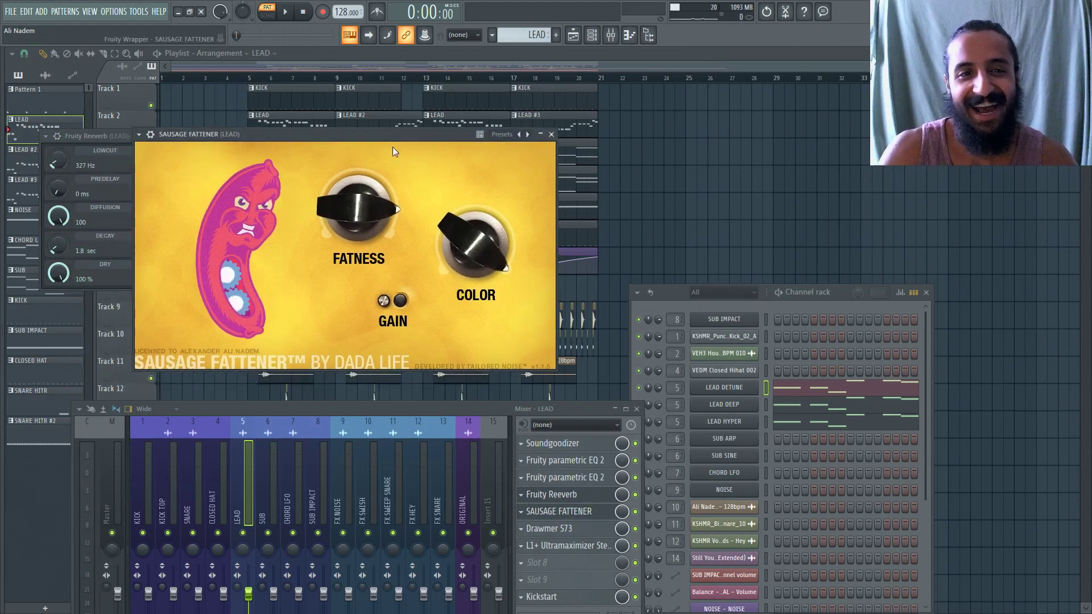
mouse_move(358, 205)
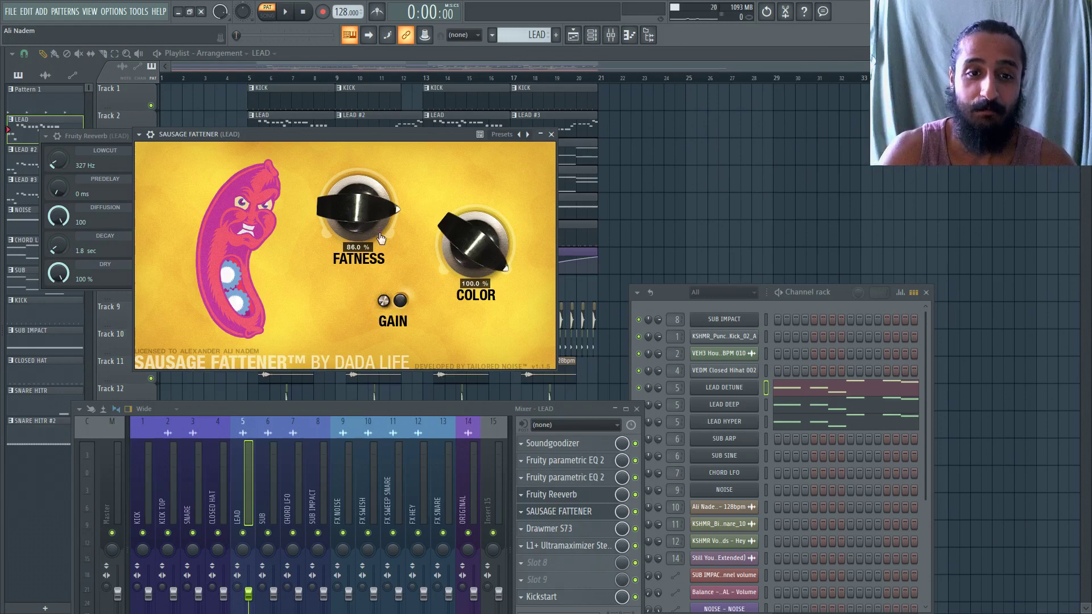
Check Sausage Fattener's Color and Gain controls, solo the LEAD mixer track and play the pattern to audition the effect.
mouse_move(475, 242)
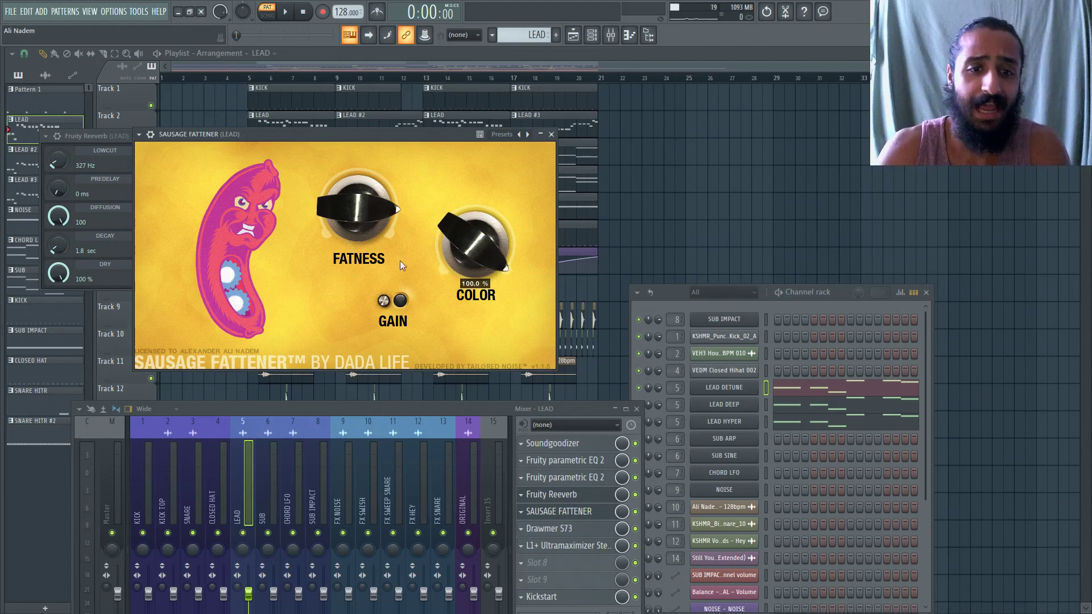
mouse_move(384, 301)
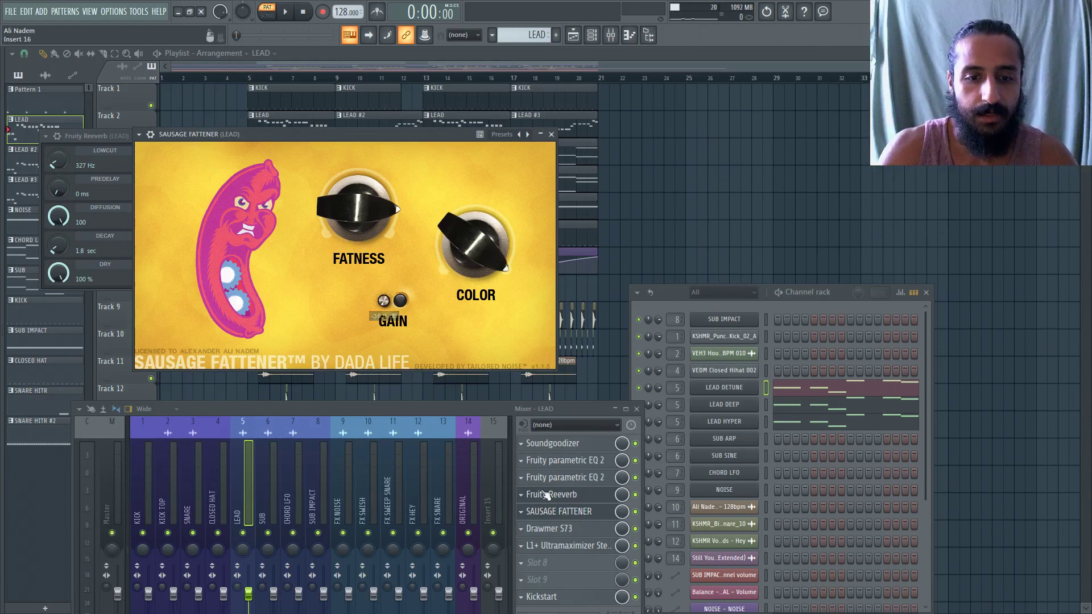
right_click(247, 539)
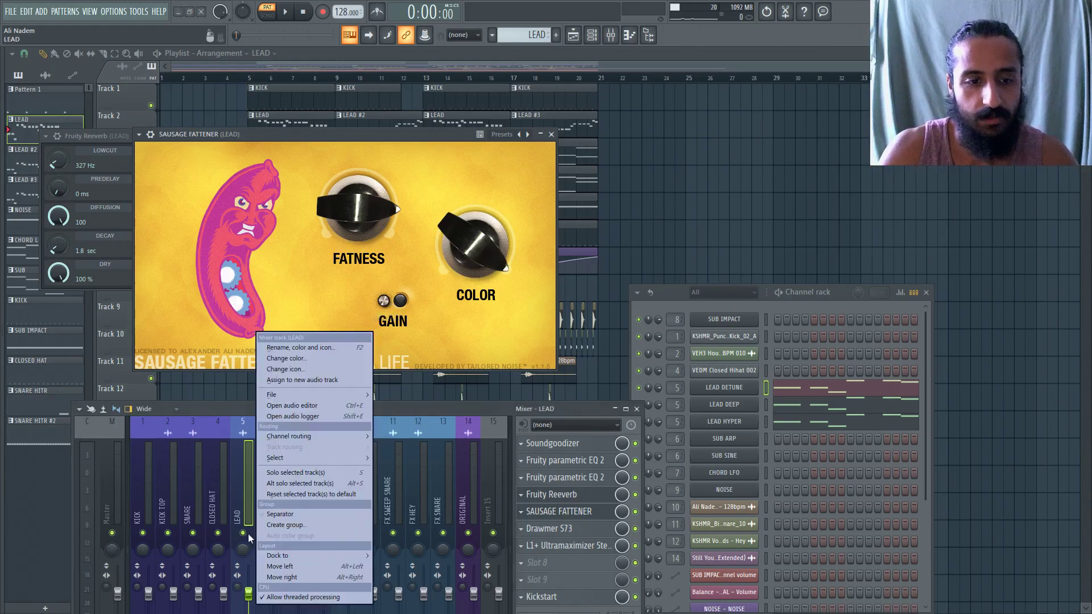
right_click(246, 533)
left_click(285, 12)
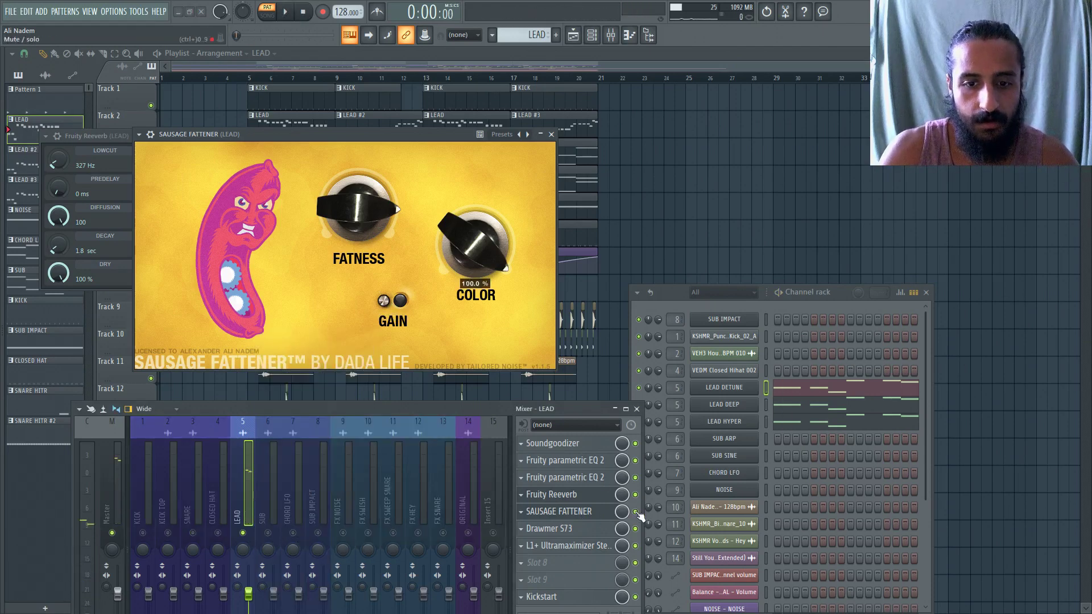
left_click(305, 12)
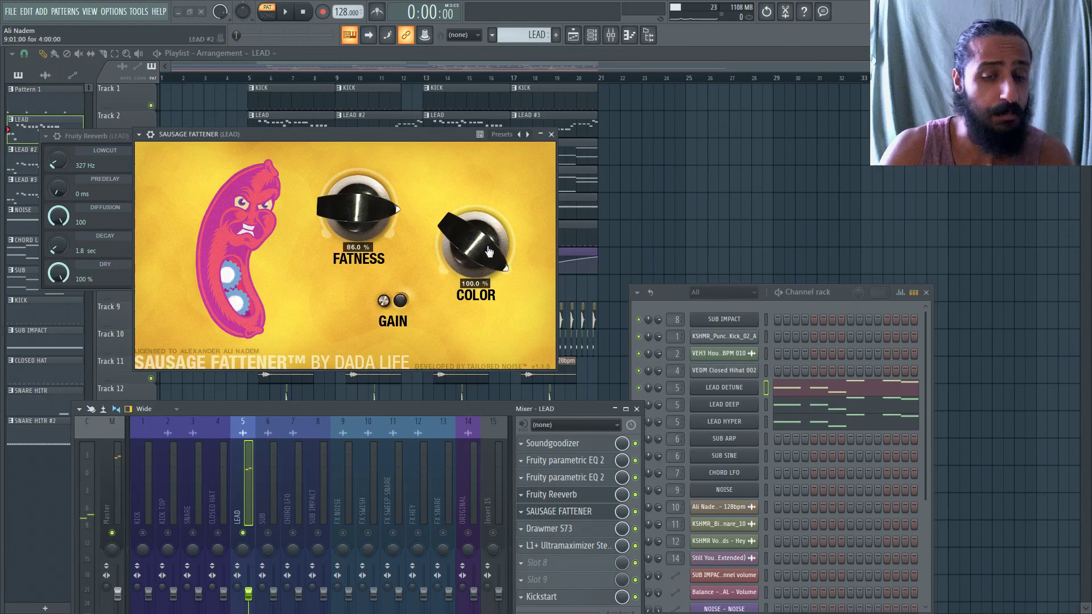
View the LEAD track's Drawmer S73 and L1+ Ultramaximizer settings, moving the mixer aside, and close the Ultramaximizer.
left_click(575, 533)
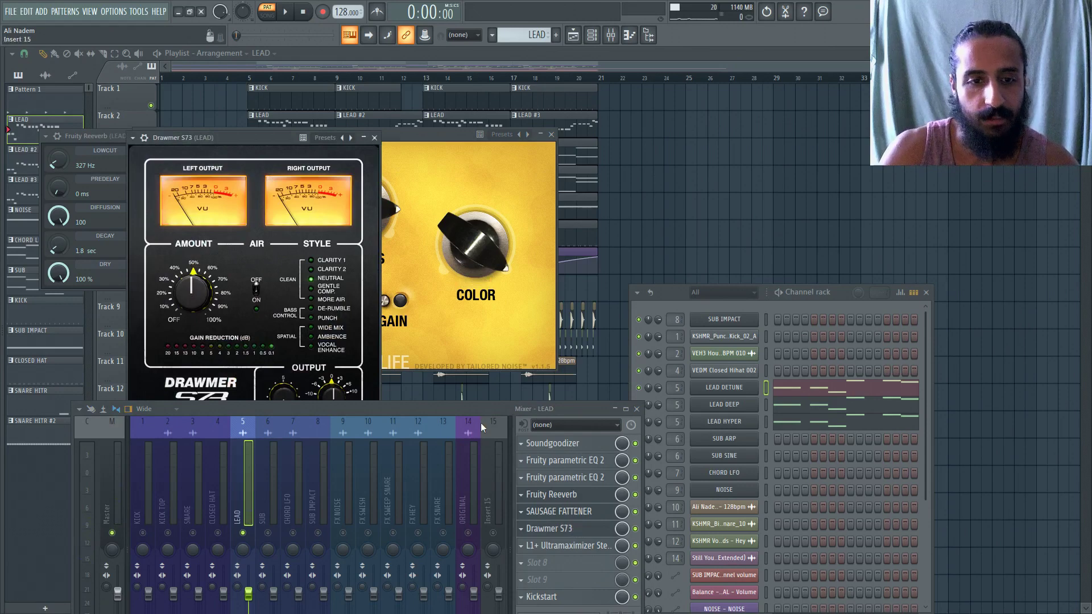
left_click_drag(474, 412, 441, 396)
left_click(546, 535)
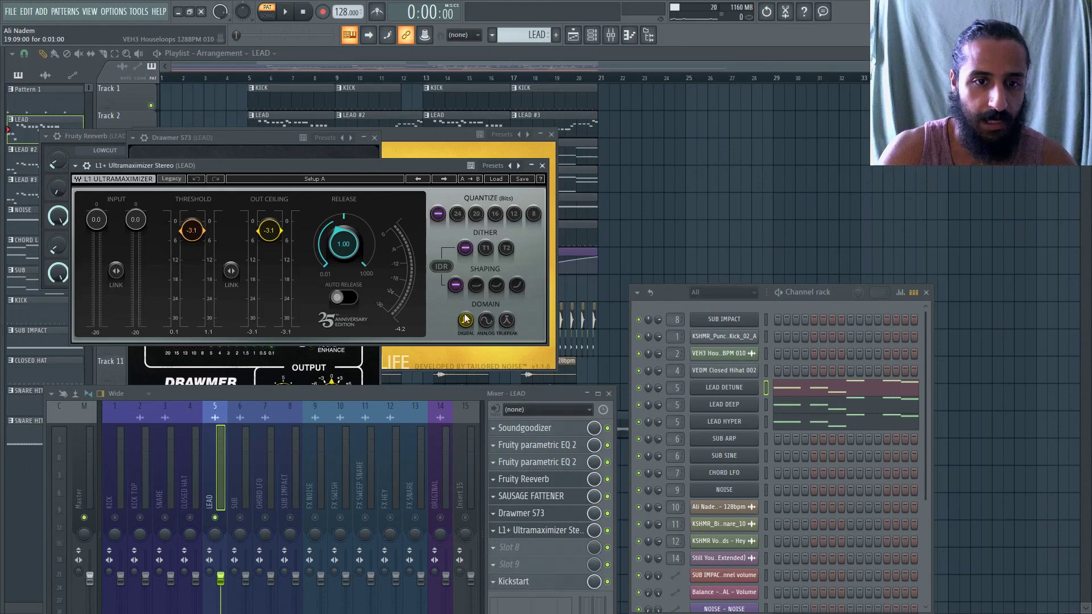
left_click(542, 165)
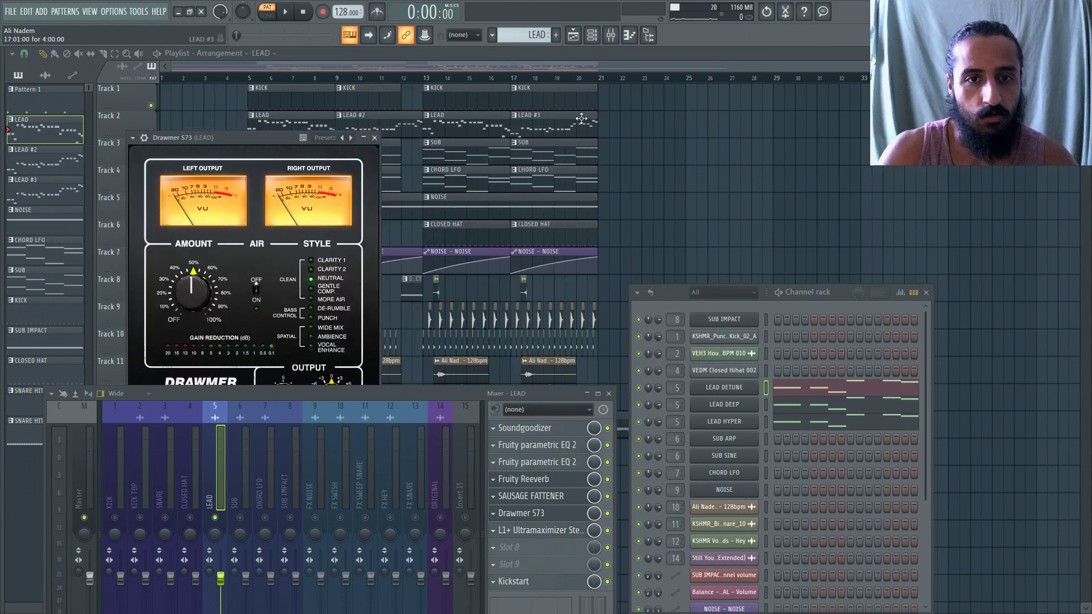
Place the song position at bar 5 and solo the SUB parts in both the playlist (Track 3) and the mixer.
left_click(245, 465)
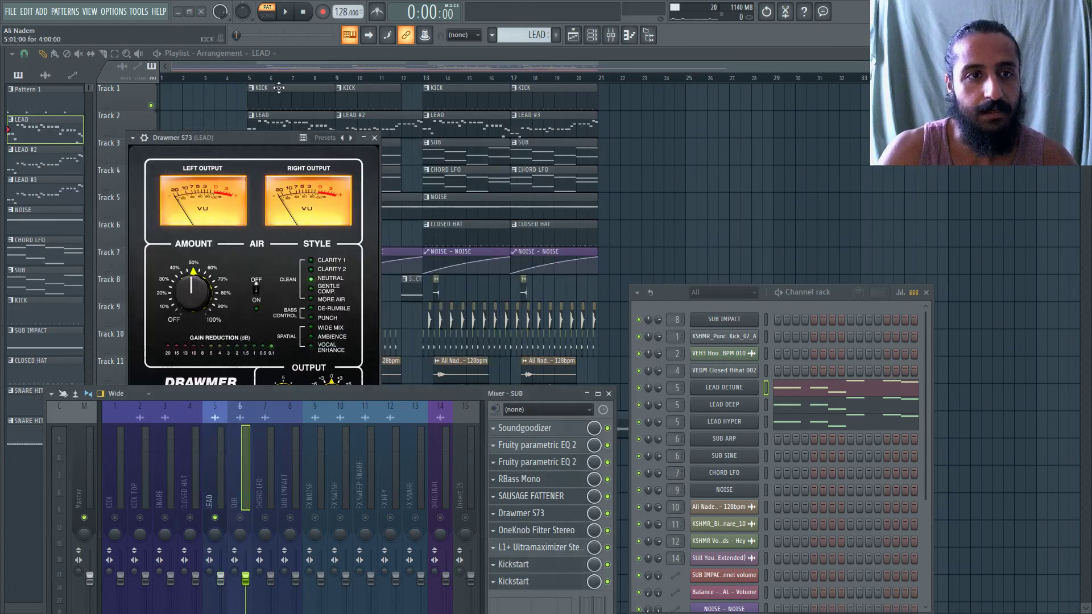
left_click(248, 78)
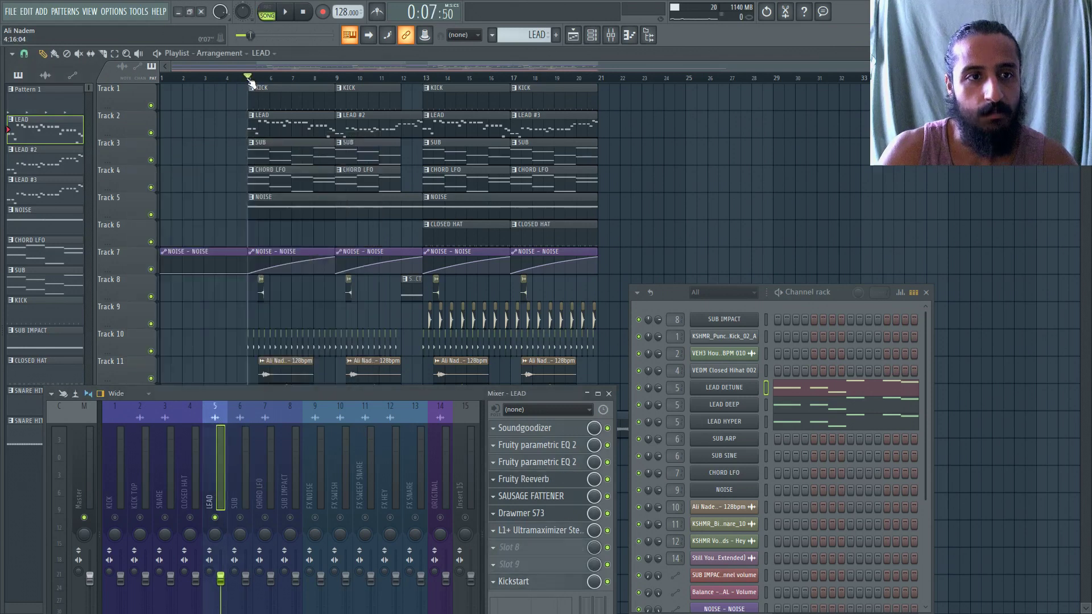
right_click(152, 161)
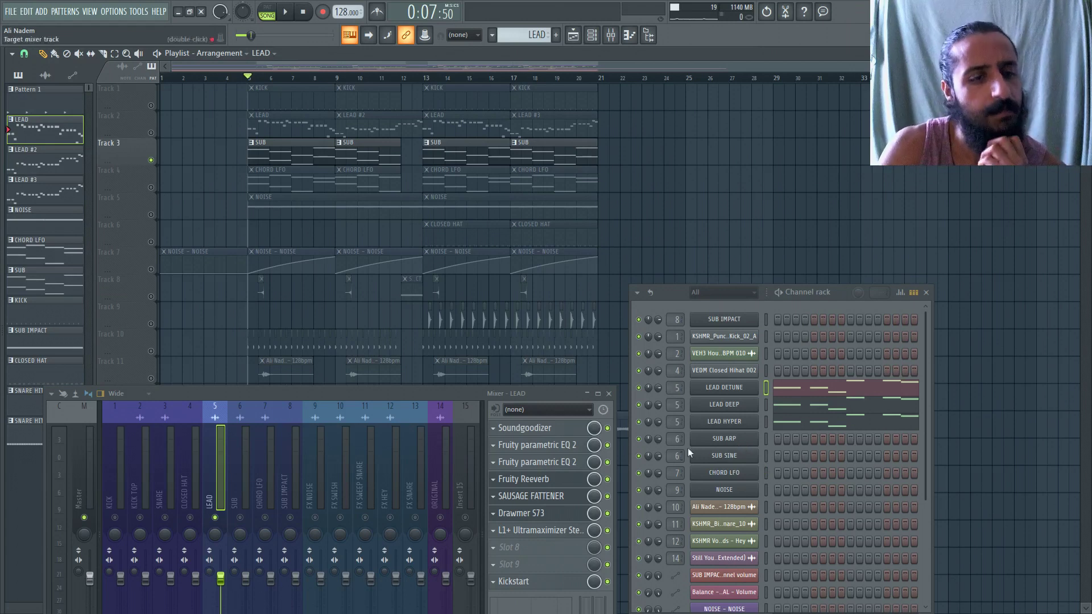
left_click(240, 461)
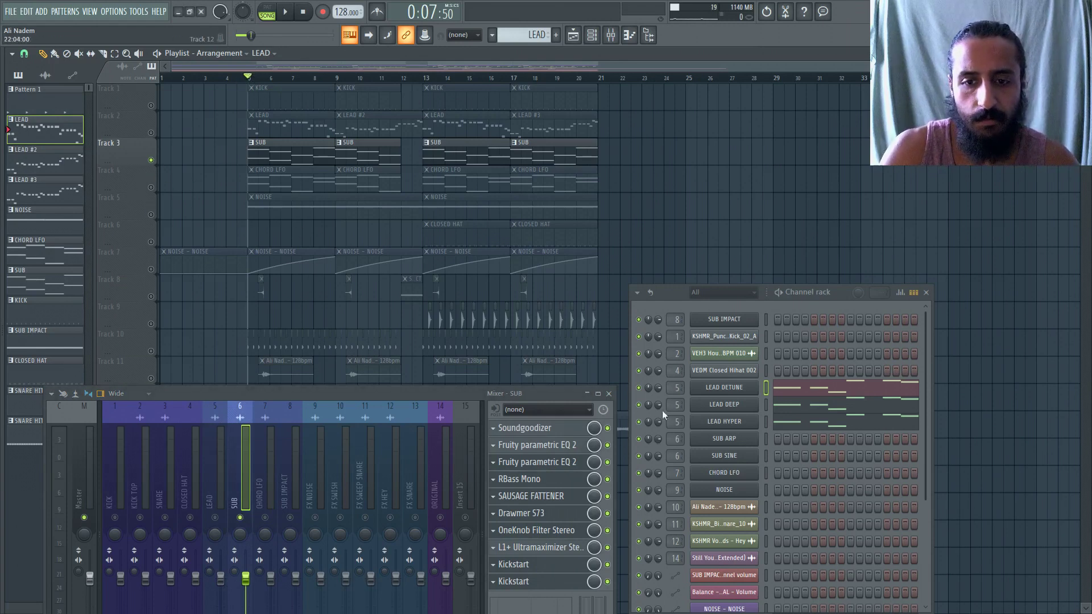
Open the SUB pattern's SUB ARP notes in the piano roll and play back the soloed sub bass.
left_click(288, 151)
left_click(805, 432)
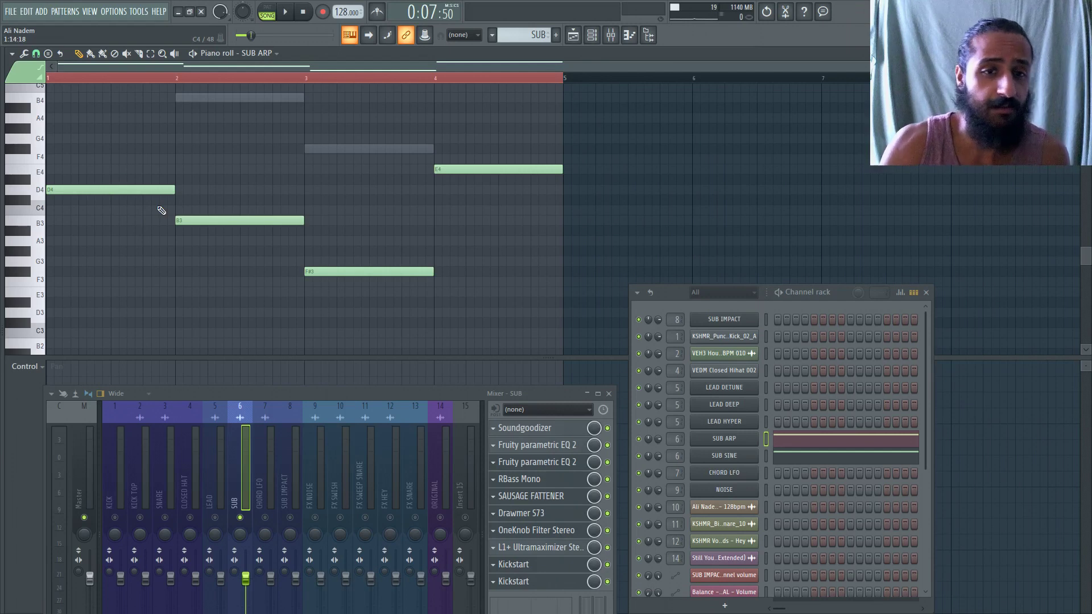
key("space")
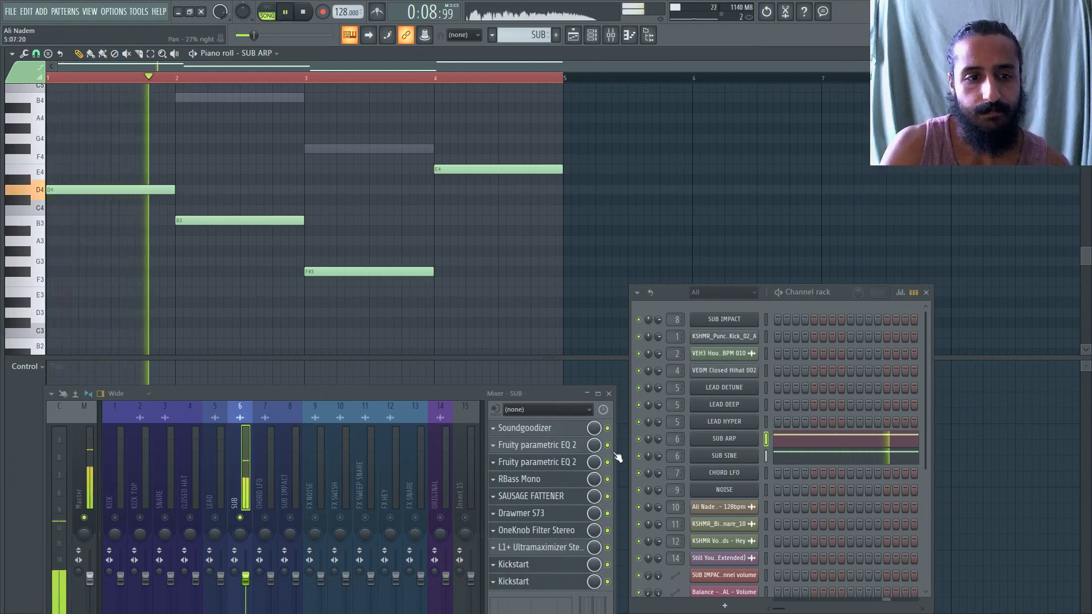
left_click(305, 12)
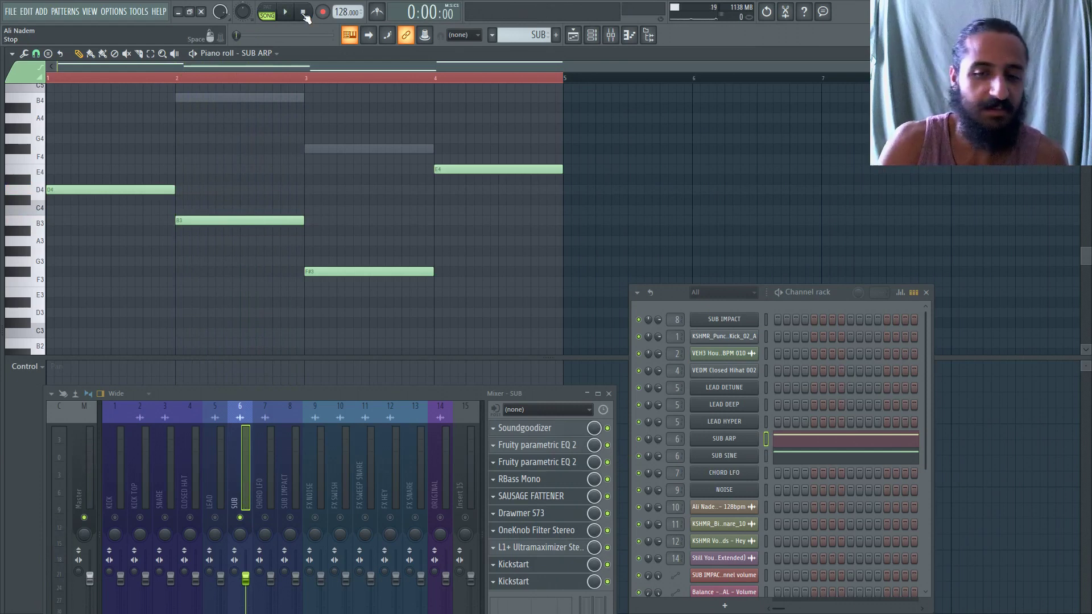
Open SUB ARP's Massive synth with the mixer moved clear of it, and mute the SUB SINE channel.
left_click(727, 439)
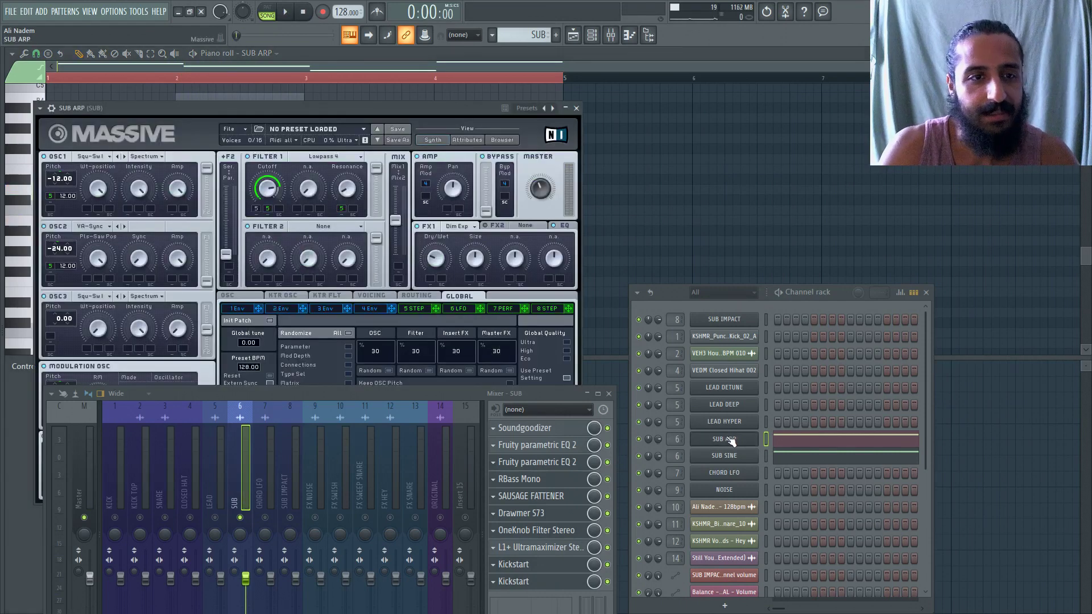
left_click_drag(507, 391, 489, 541)
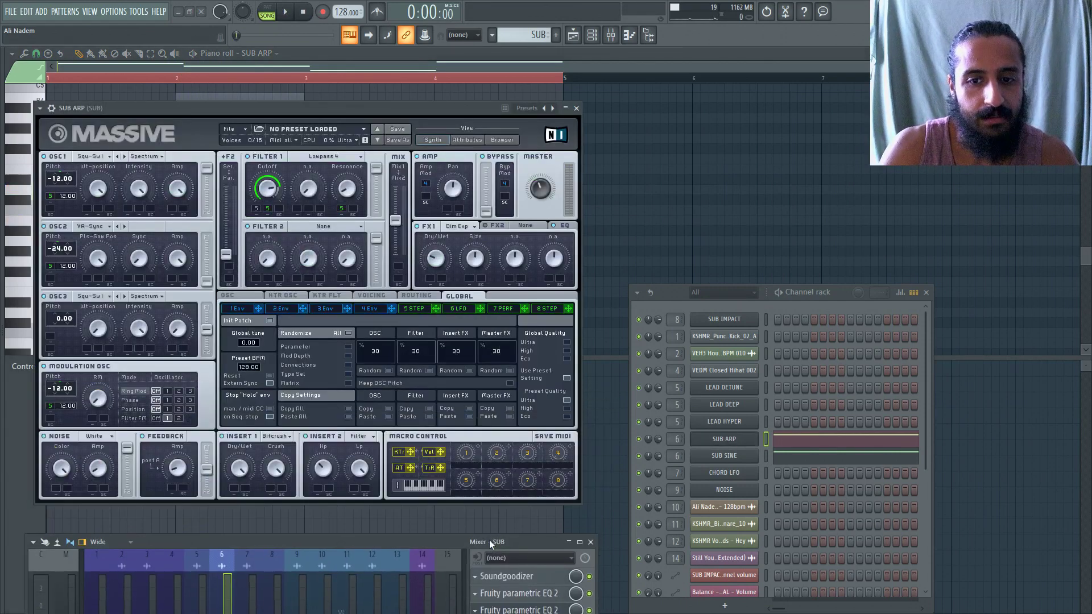
left_click(638, 456)
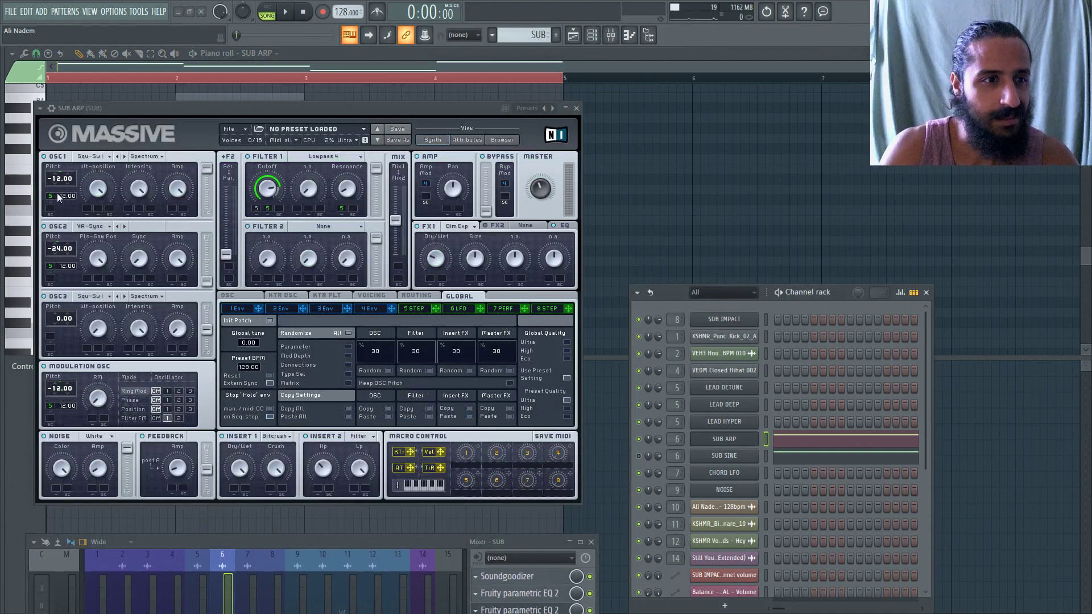
Inspect SUB ARP's 5 Step stepper pattern and the modulation oscillator's Filter FM setting, and play a test note.
left_click(414, 308)
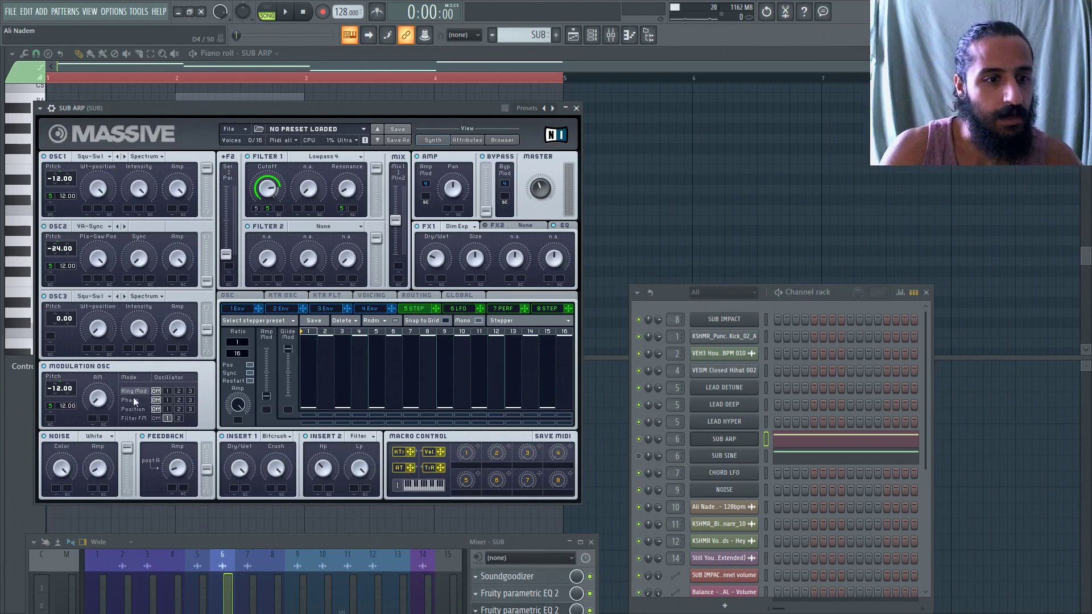
left_click(135, 419)
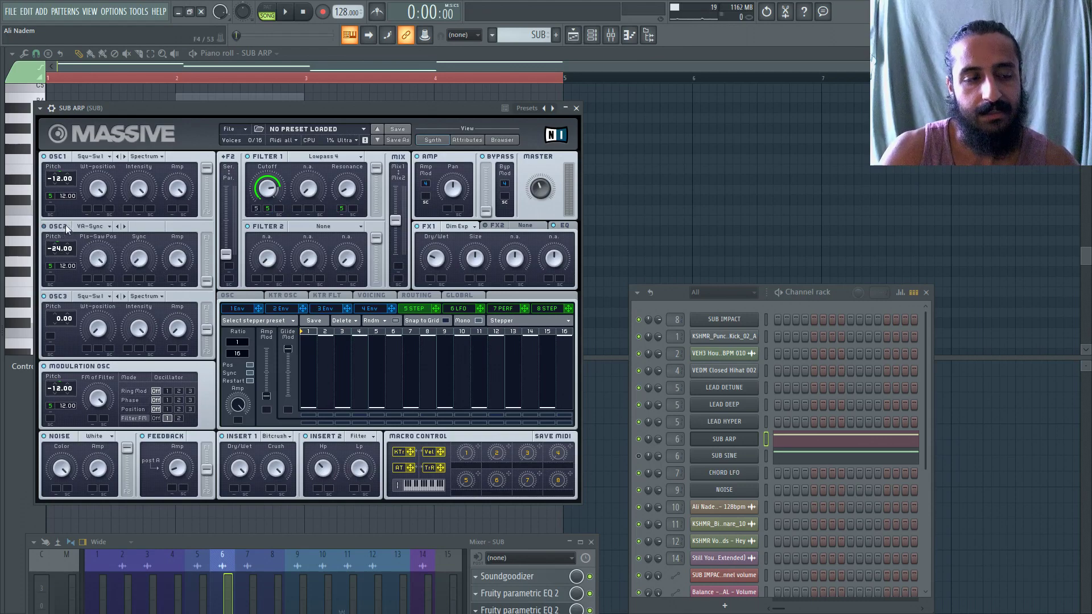
key("v")
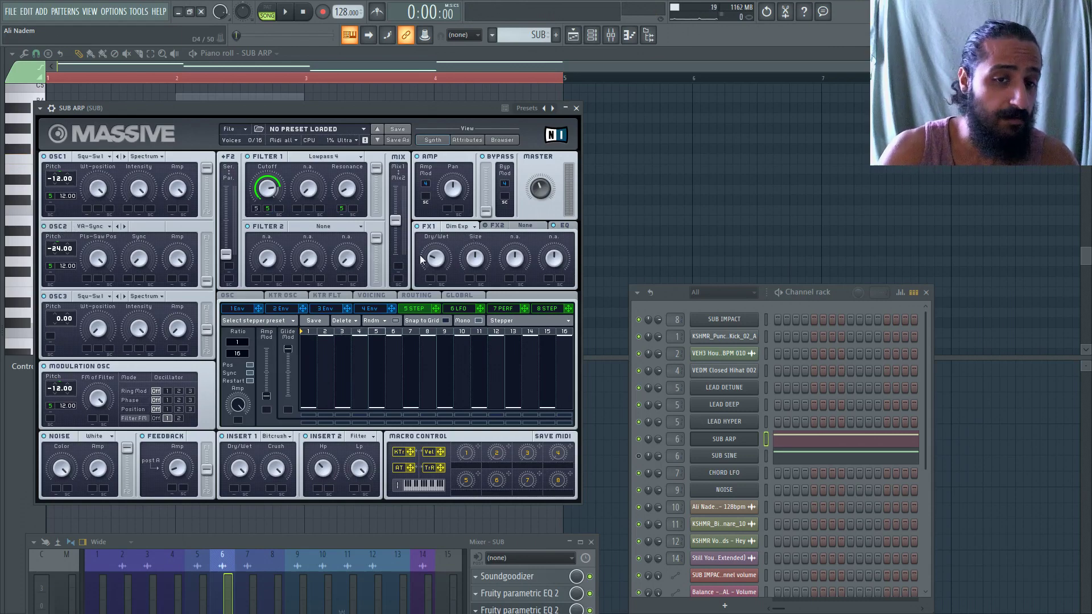
View SUB ARP's EQ and Voicing settings in Massive and audition the patch with several test notes.
left_click(563, 226)
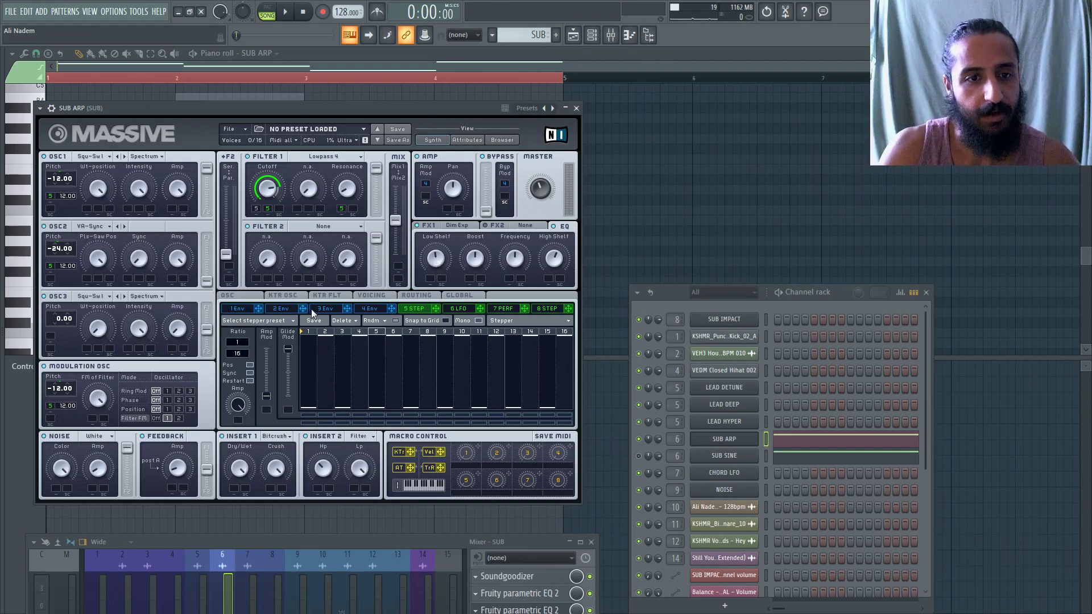
left_click(371, 296)
key("w")
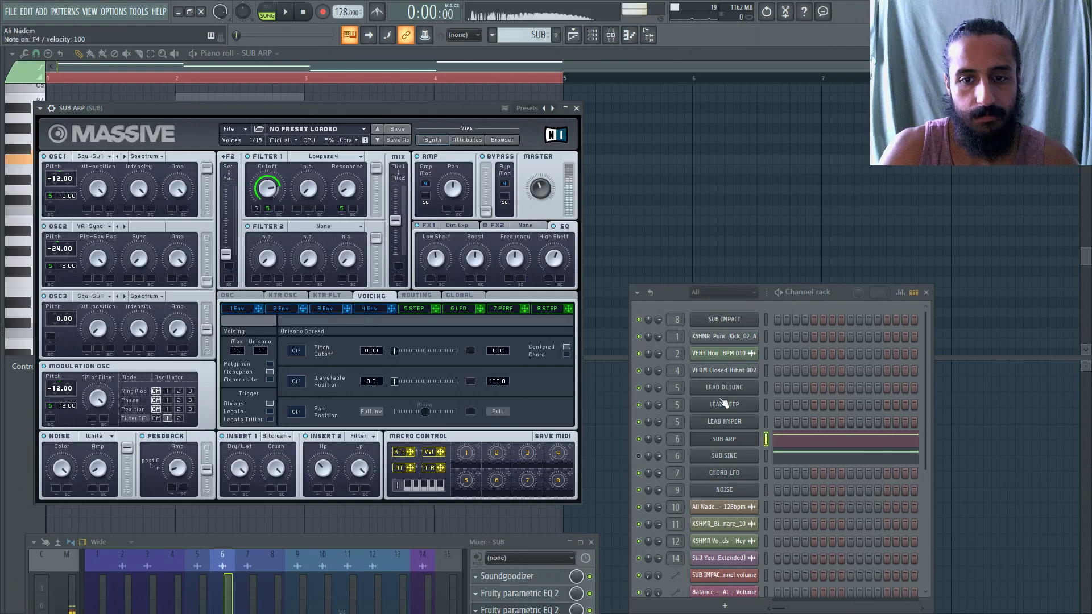
key("m")
key("j")
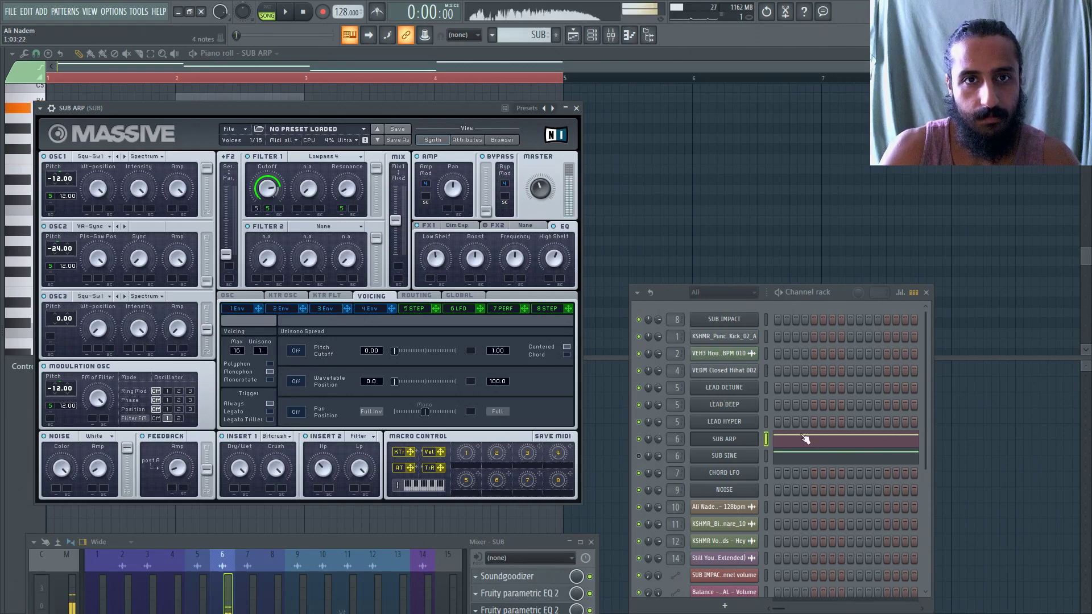
key("c")
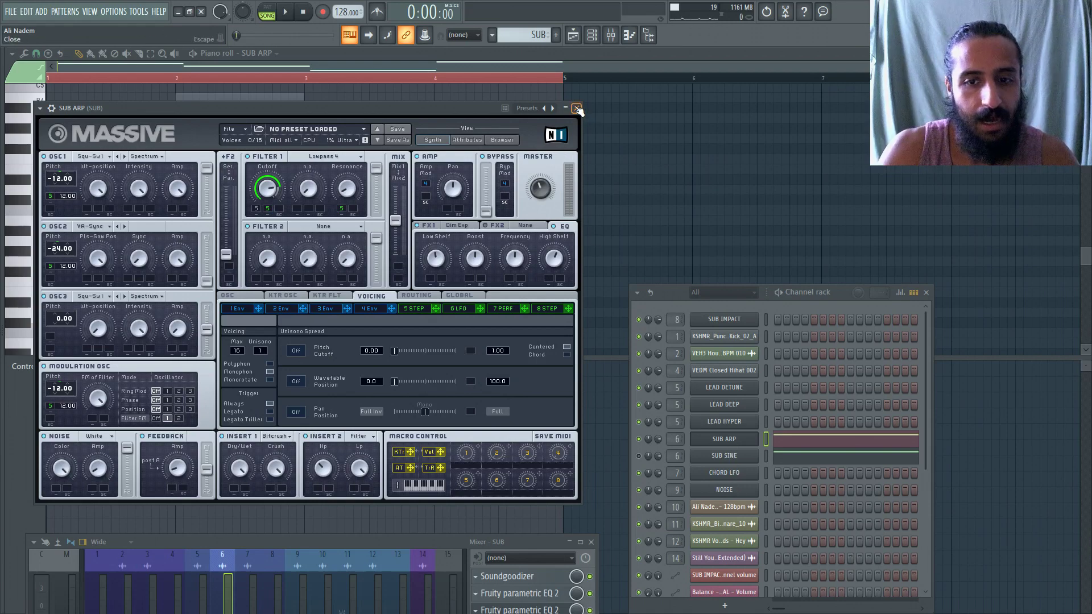
Open SUB SINE's Massive synth, audition the patch with repeated test notes and play the SUB pattern with it.
left_click(727, 456)
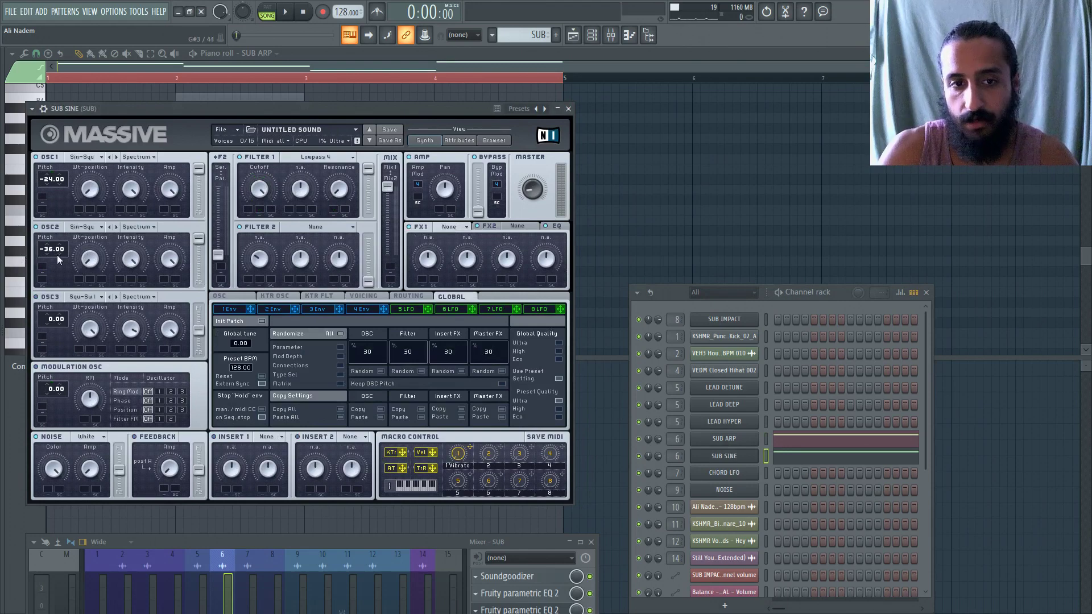
key("v")
key("v")
key("v")
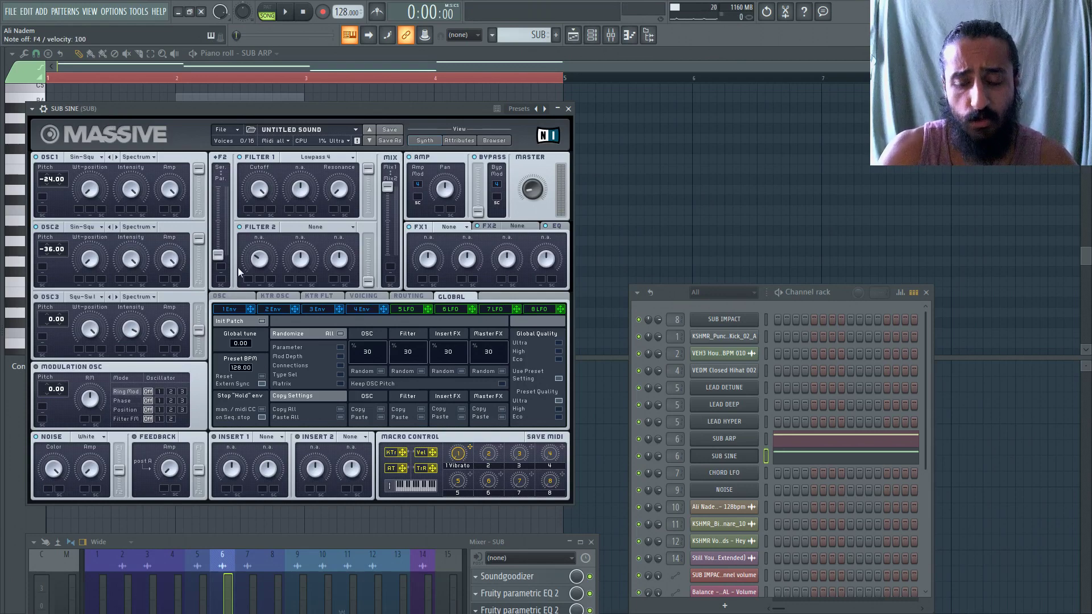
key("v")
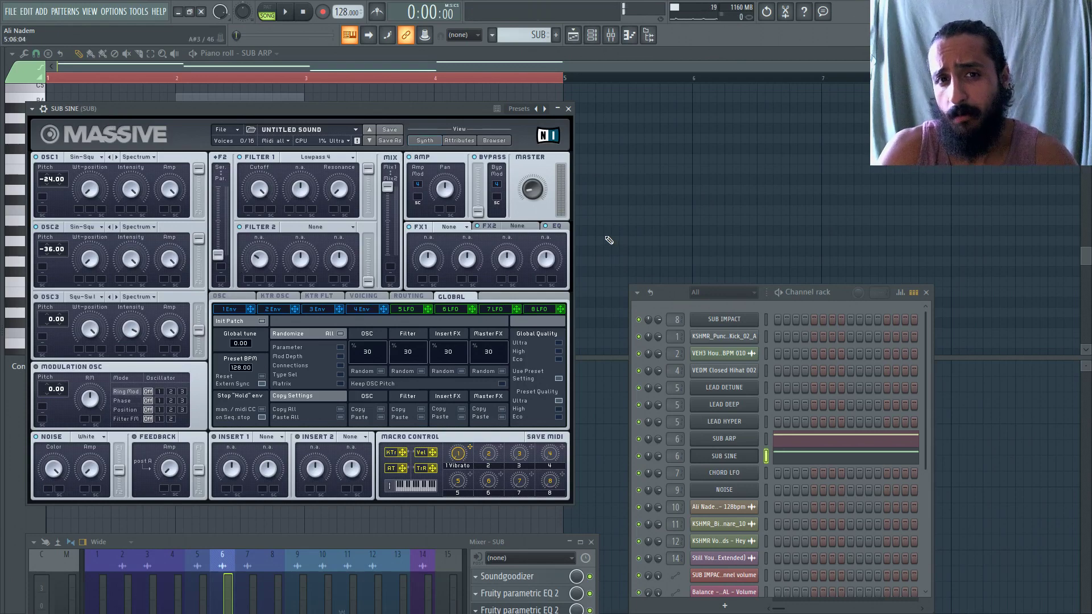
key("space")
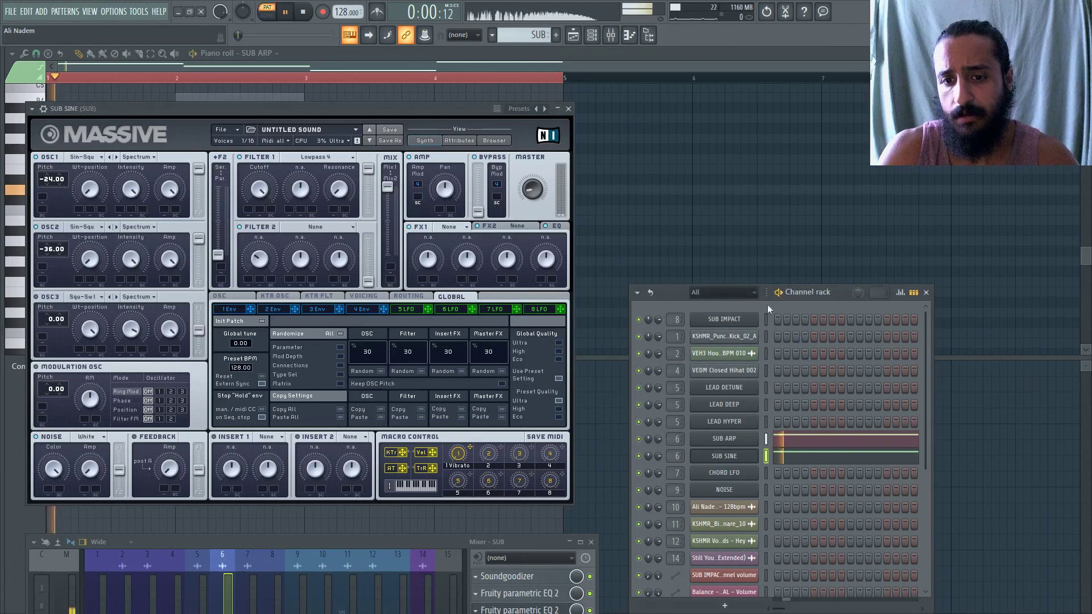
key("space")
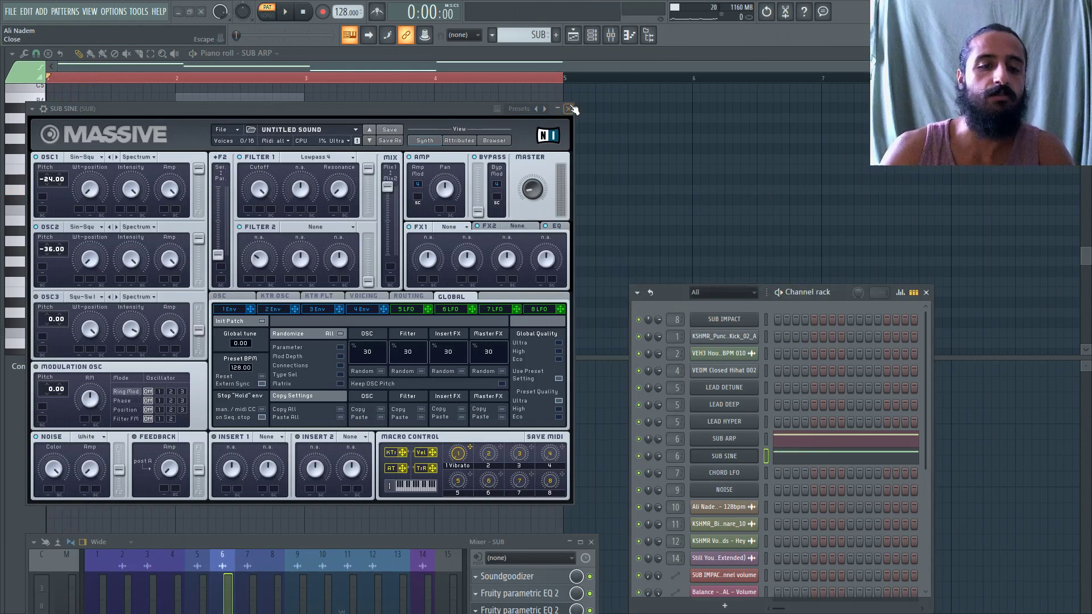
View SUB SINE's Voicing settings and envelope 4 curve, and close its synth window.
left_click(375, 296)
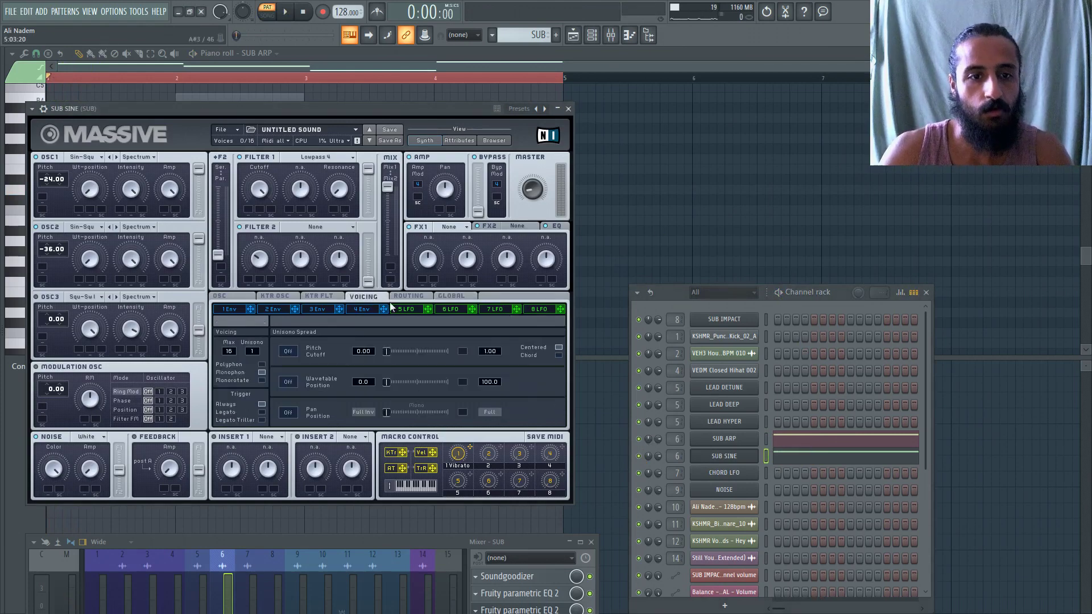
left_click(358, 310)
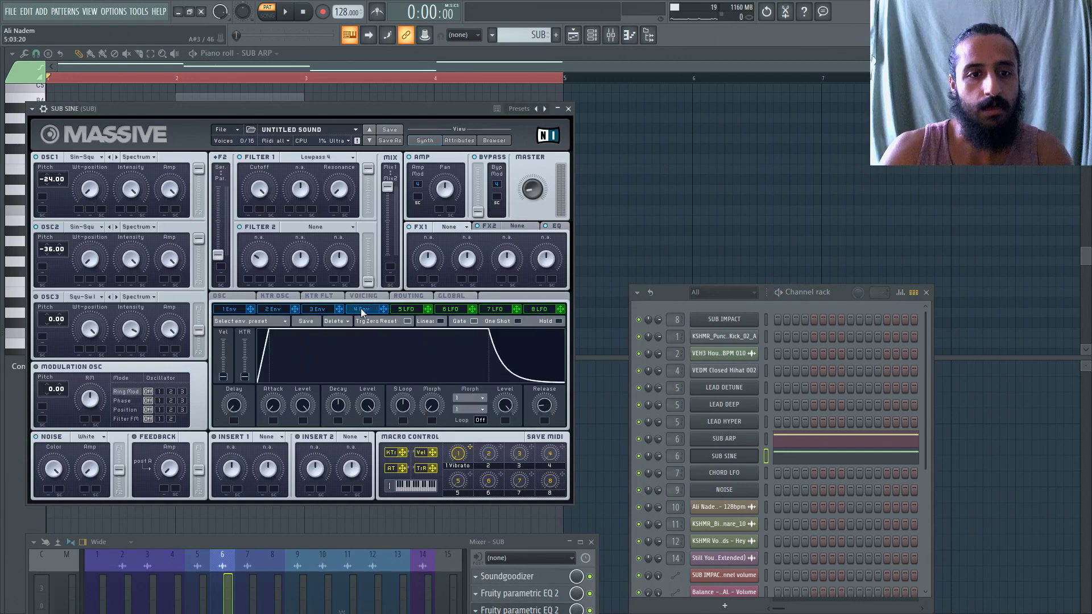
left_click(569, 109)
Rearrange the mixer and channel rack so the SUB track's effect slots are in view below the piano roll notes.
left_click_drag(517, 537, 493, 287)
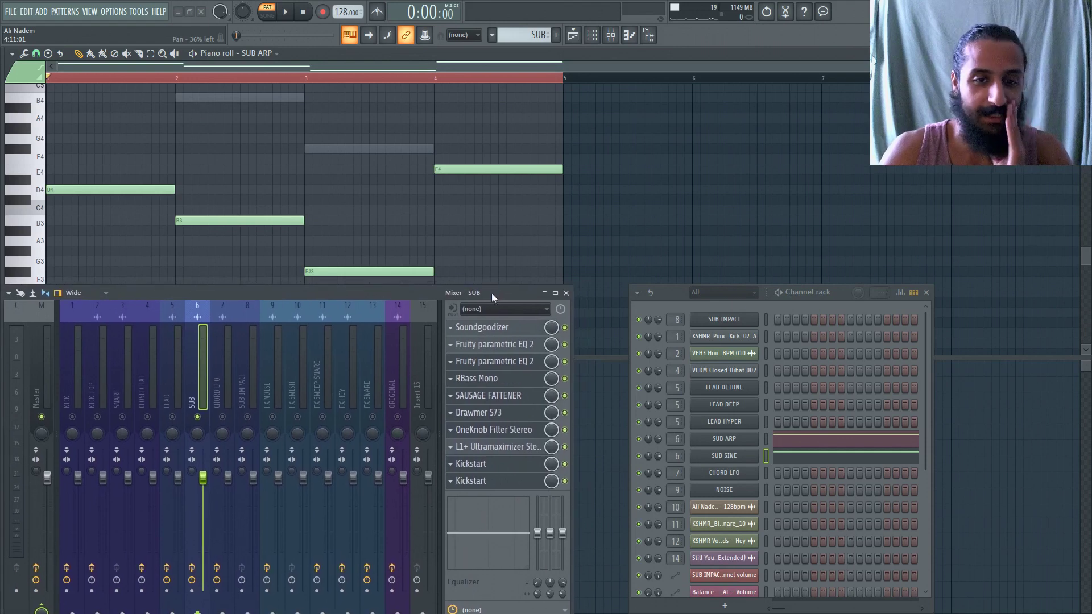
left_click_drag(671, 295, 725, 443)
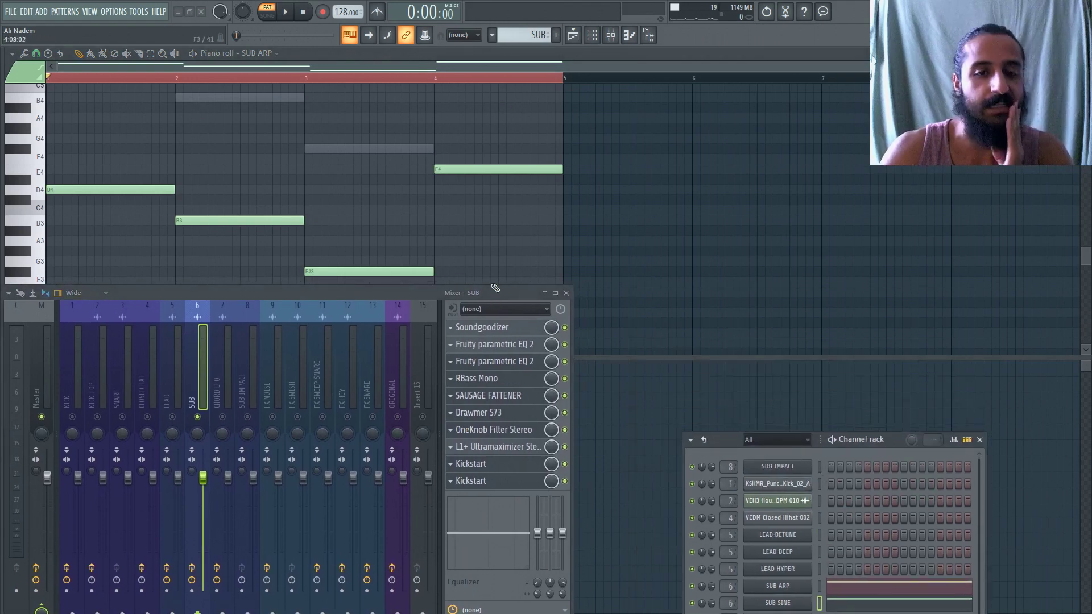
left_click_drag(479, 295, 480, 357)
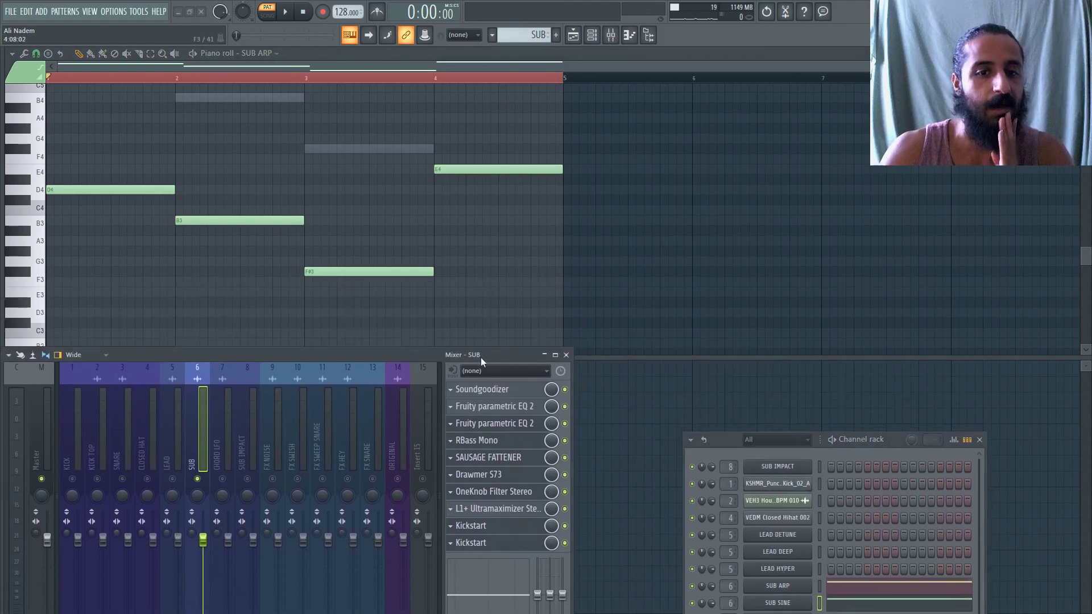
View the Soundgoodizer and both Fruity parametric EQ 2 effects on the SUB mixer track, closing each one.
left_click(518, 393)
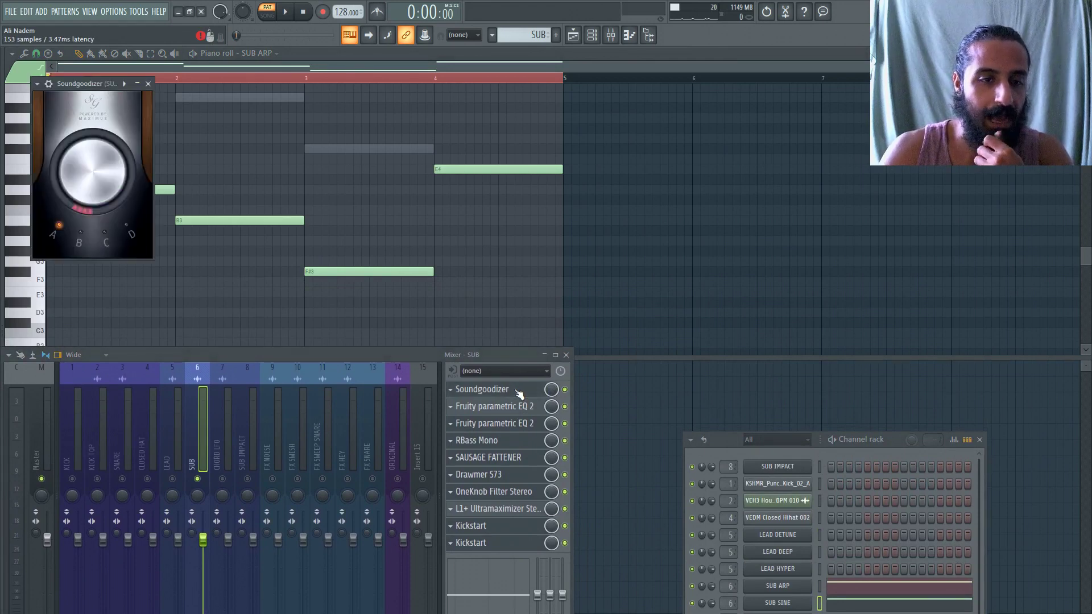
left_click(518, 392)
left_click(511, 407)
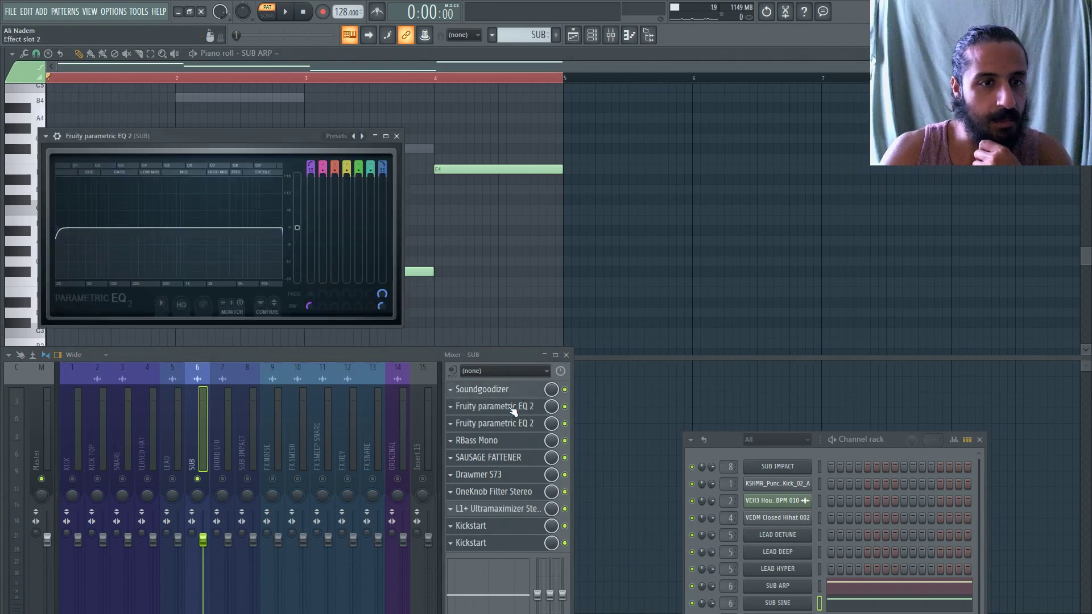
left_click(511, 408)
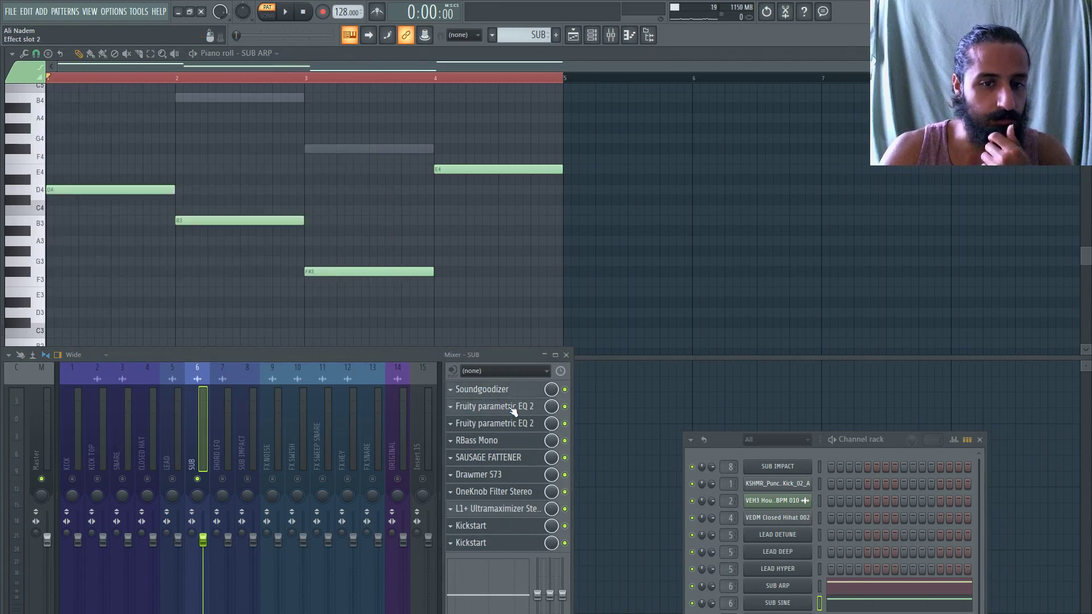
left_click(510, 426)
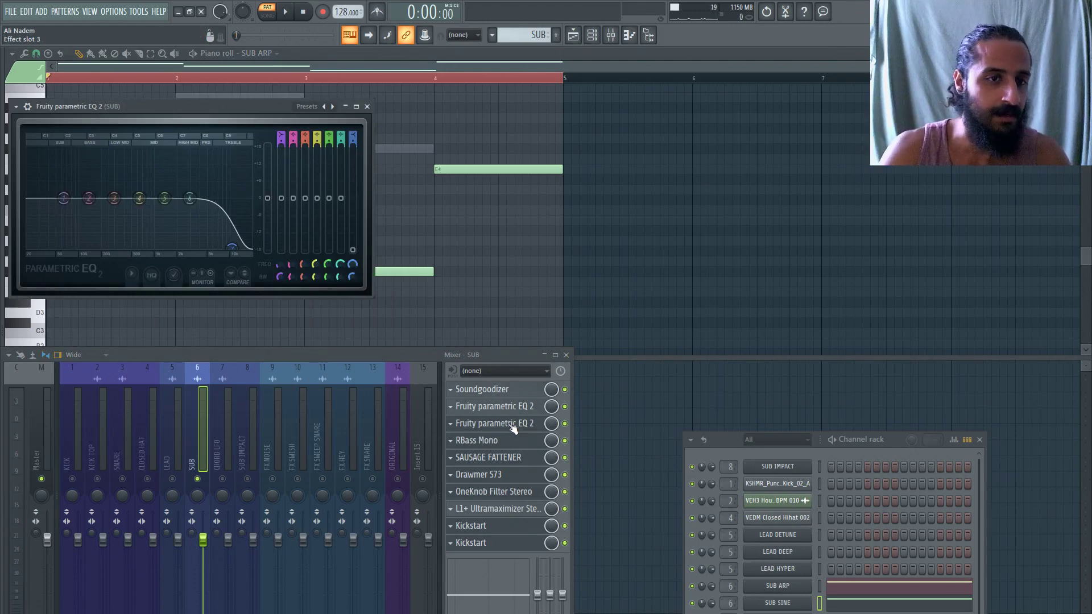
left_click(515, 431)
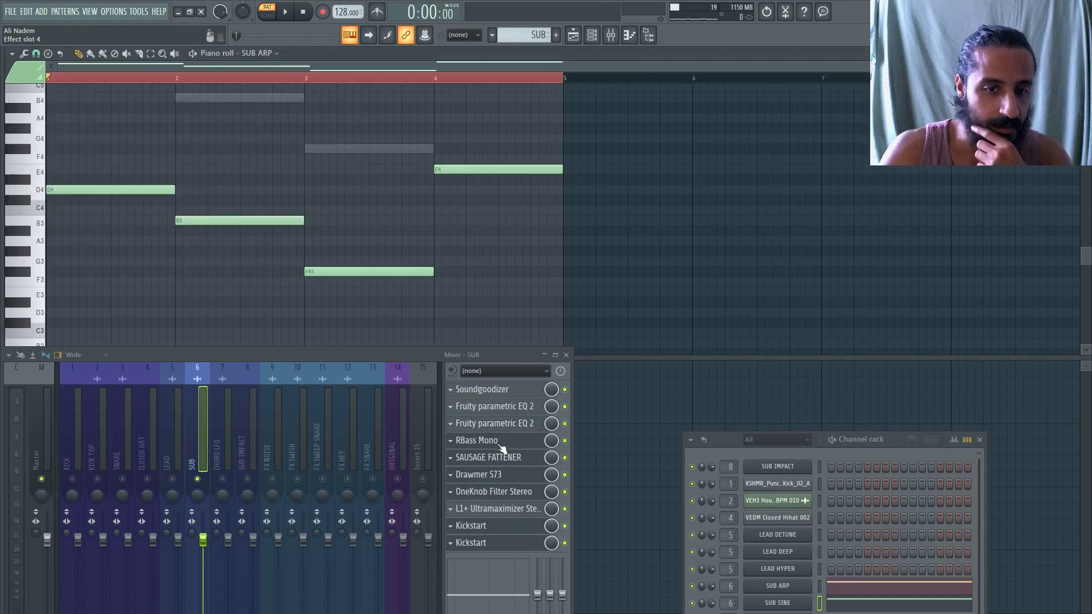
Open RBass Mono on the SUB track, play the SUB pattern to hear its effect, and close the plugin.
left_click(500, 443)
left_click_drag(155, 180, 277, 136)
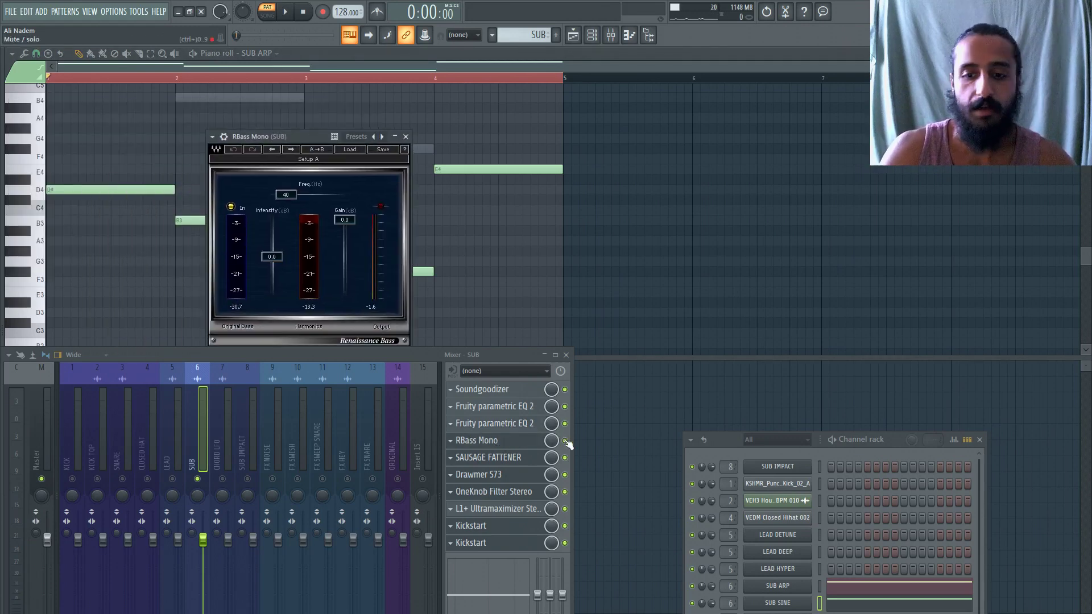
key("space")
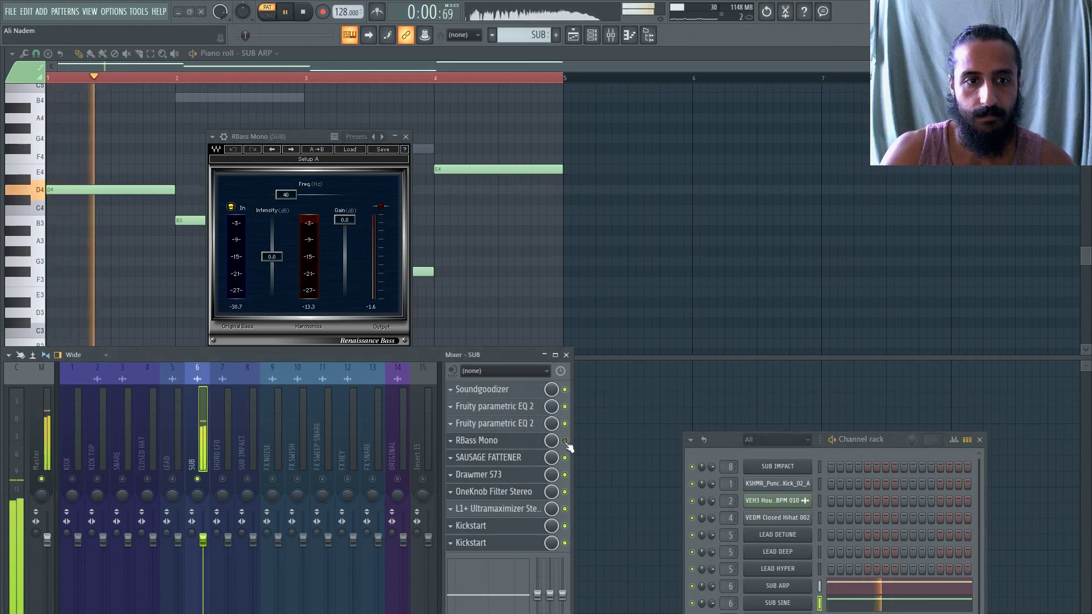
key("space")
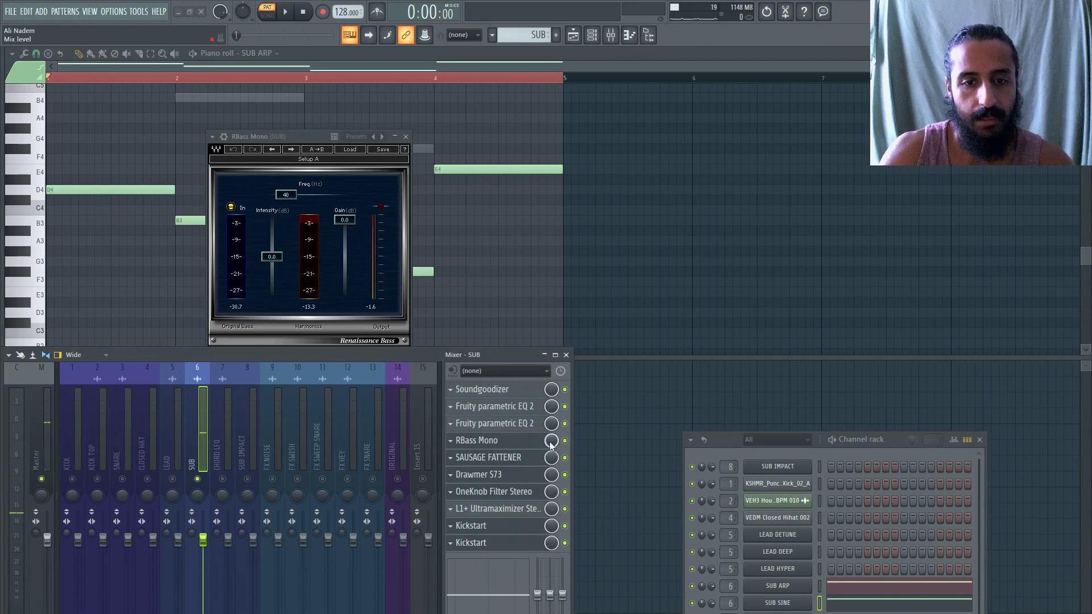
left_click(512, 441)
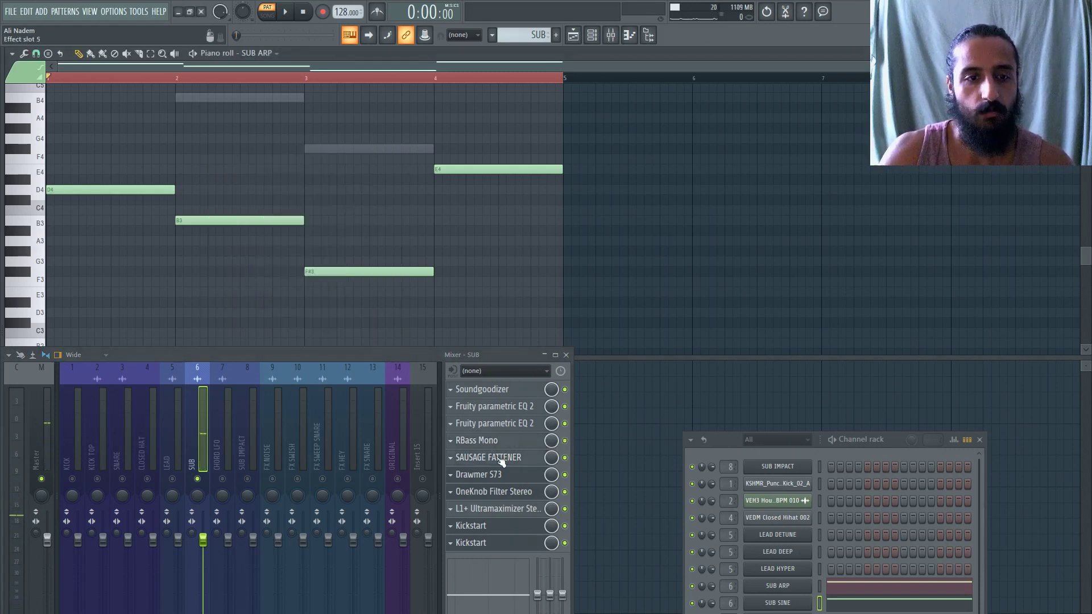
Open Sausage Fattener on the SUB track, audition the pattern with and without the effect, and close it.
left_click(500, 459)
mouse_move(454, 226)
left_click_drag(444, 170, 459, 101)
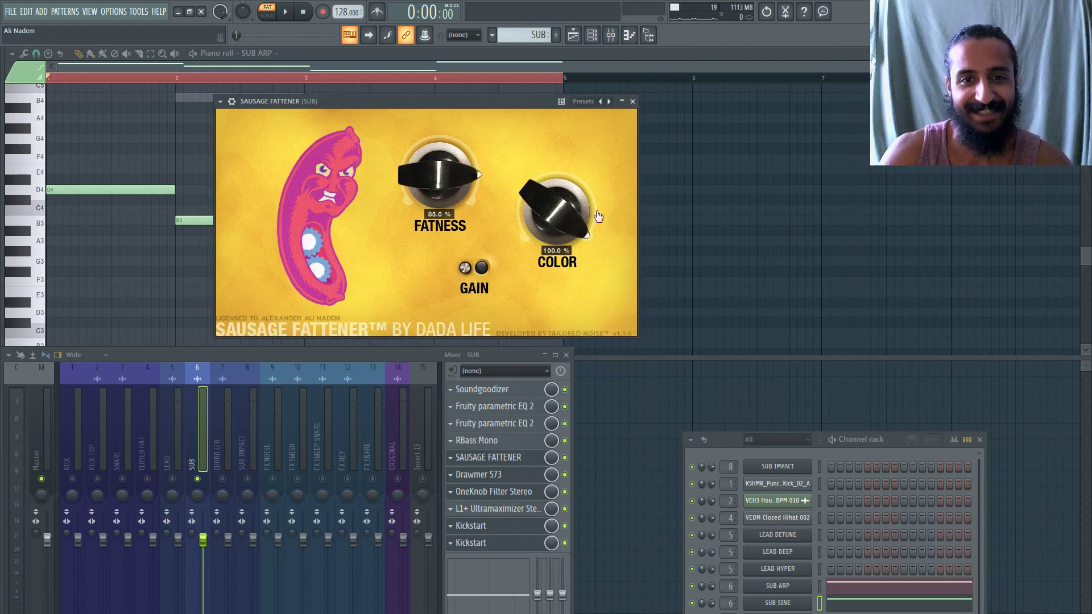
key("space")
key("space")
left_click(565, 458)
key("space")
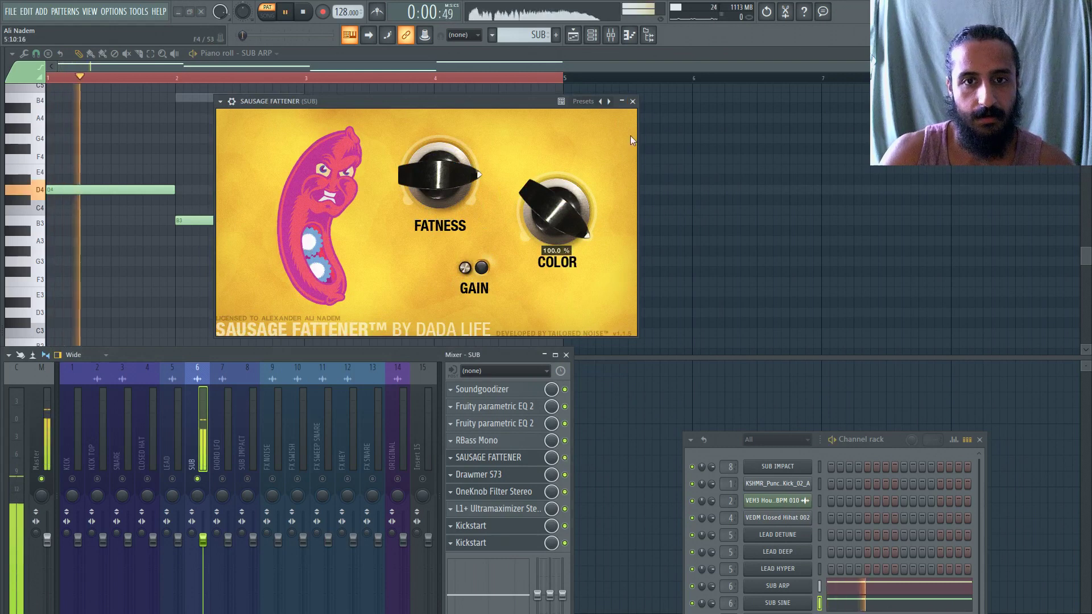
key("space")
left_click(633, 102)
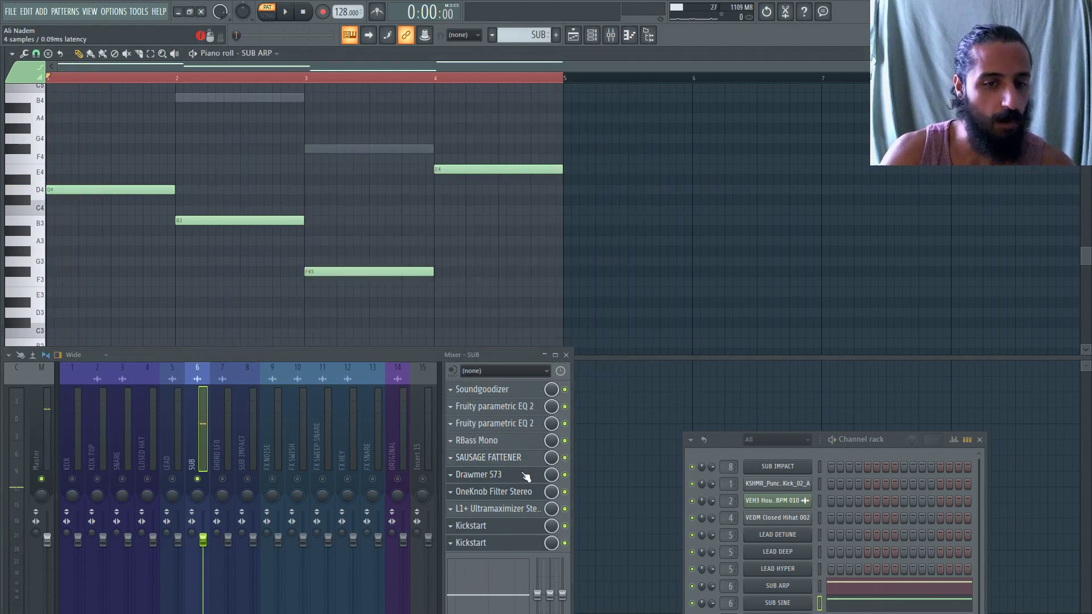
Open Drawmer S73 with the mixer moved clear of it, play the SUB pattern to hear its effect, and close it.
left_click(526, 478)
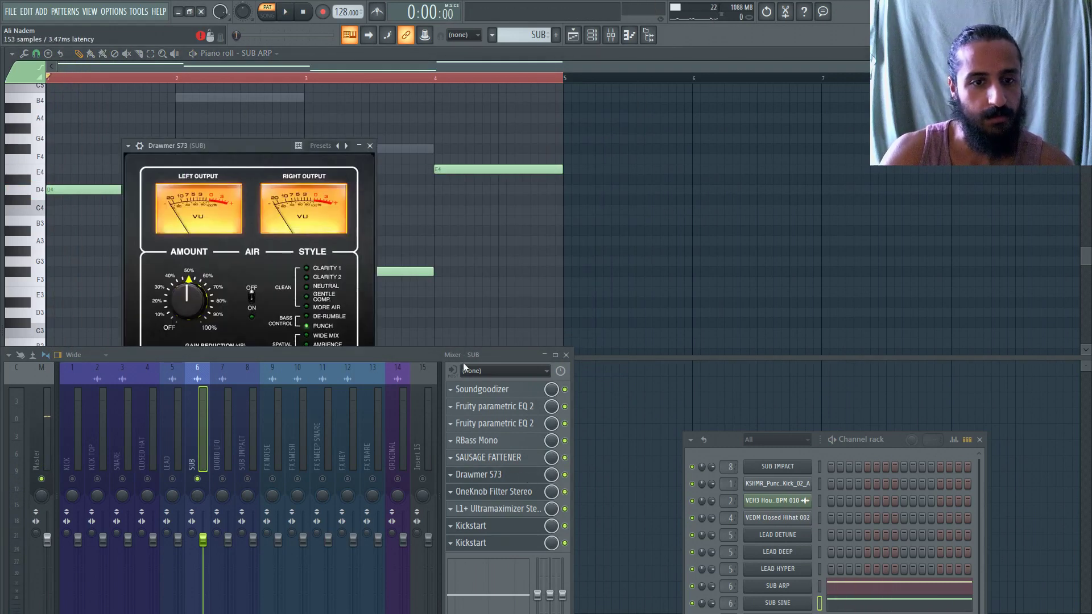
left_click_drag(463, 355, 466, 435)
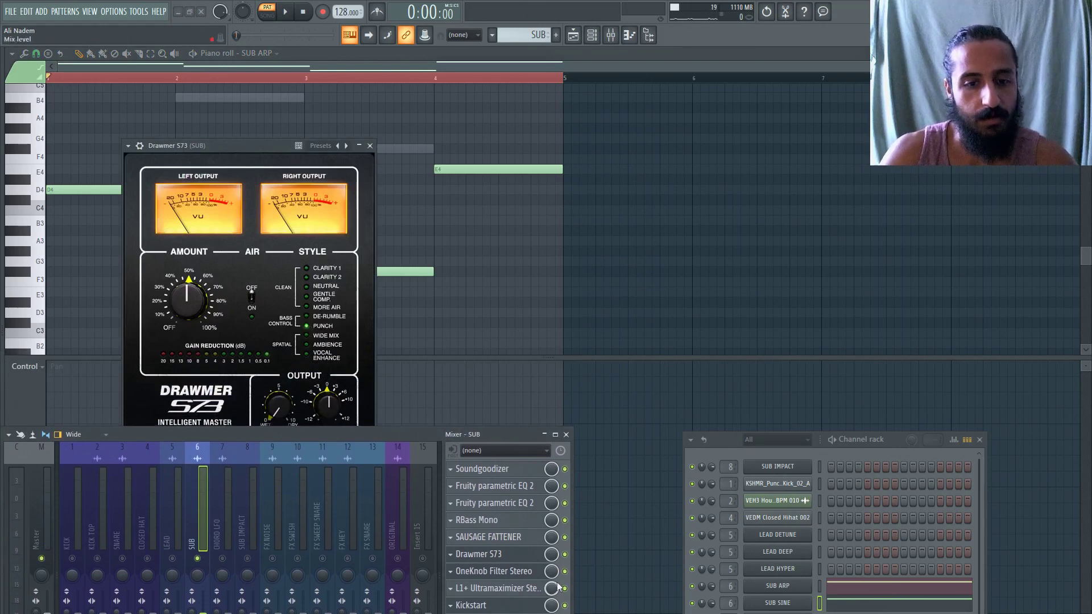
key("space")
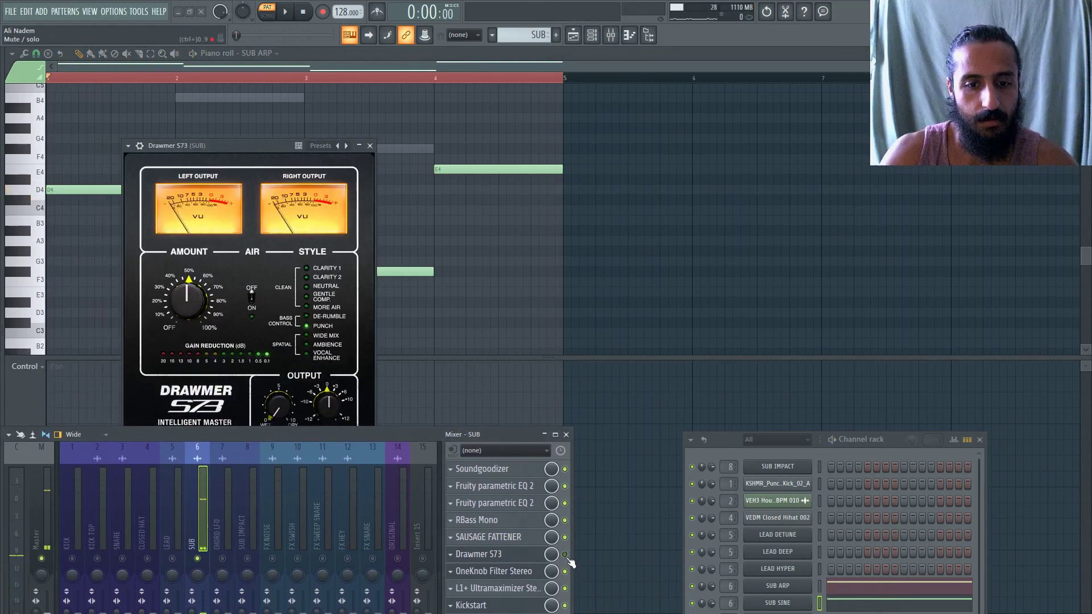
key("space")
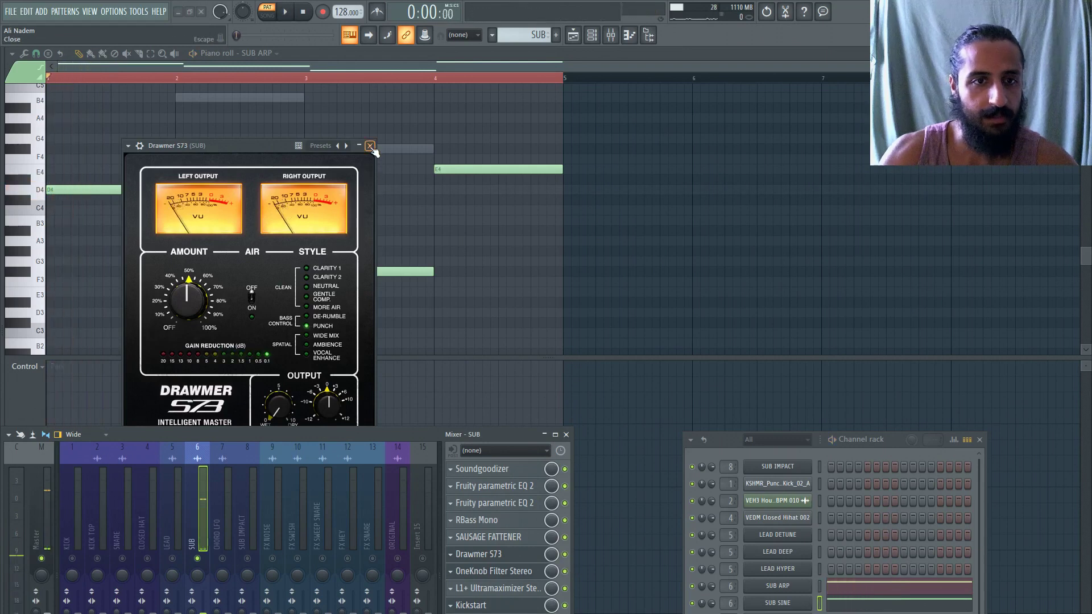
left_click(480, 554)
Open OneKnob Filter Stereo on the SUB track and play the SUB pattern to hear the filter.
left_click(512, 571)
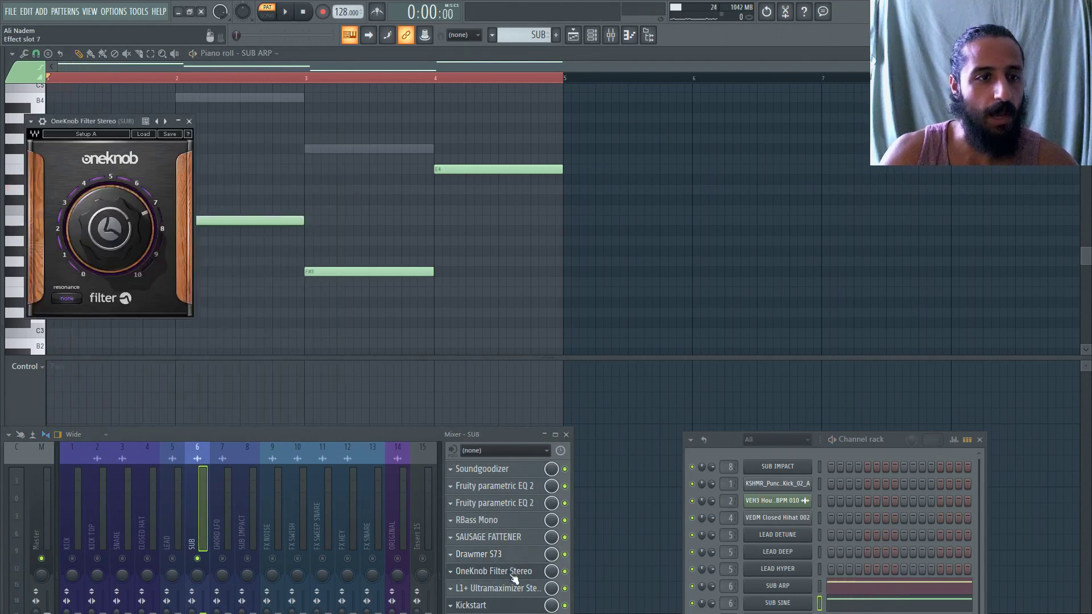
left_click_drag(107, 125, 233, 123)
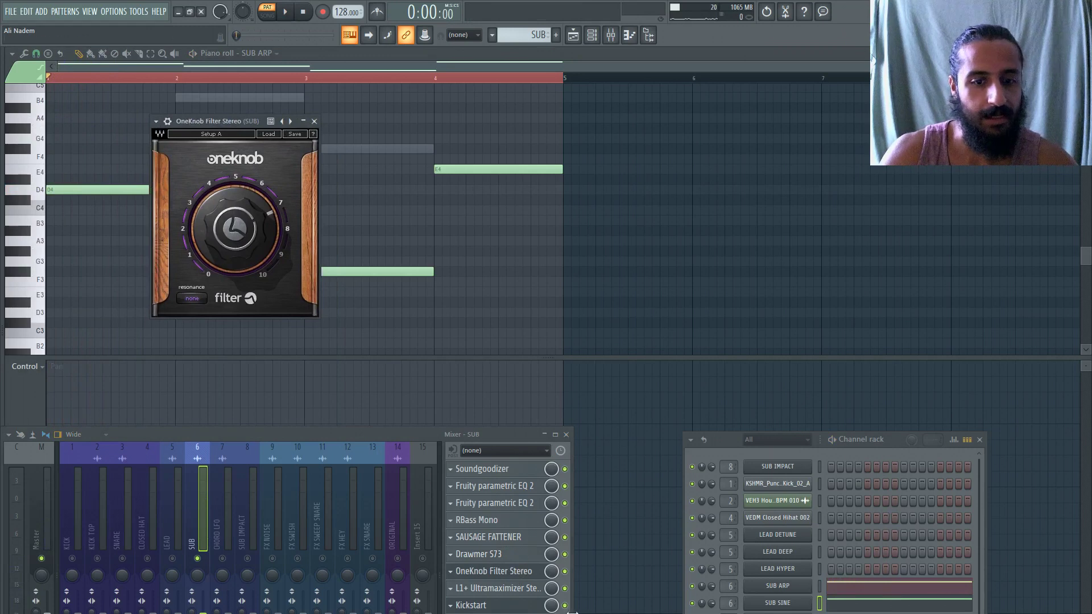
key("space")
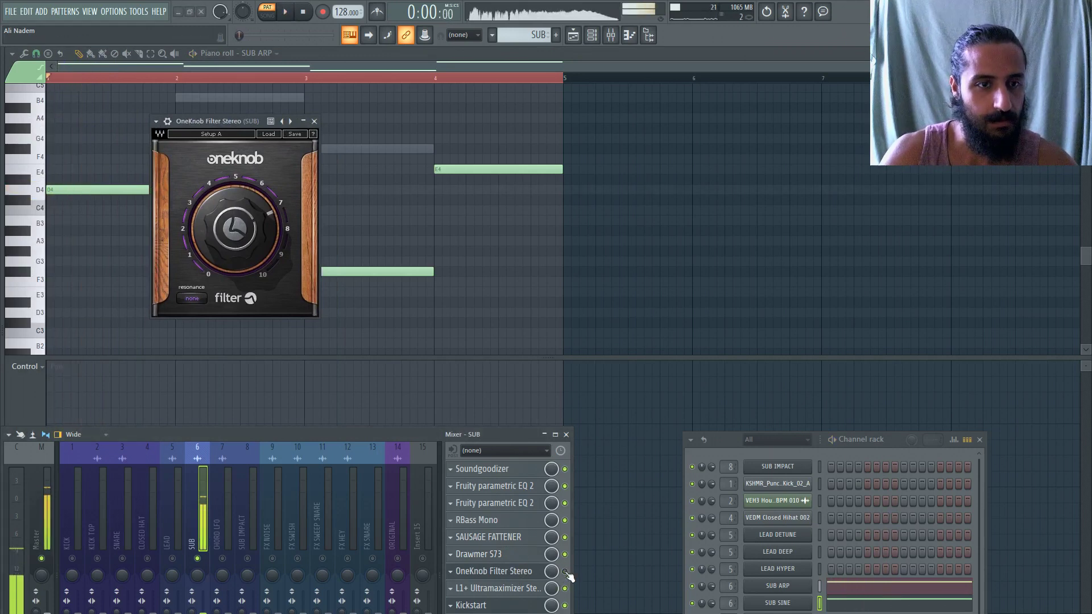
key("space")
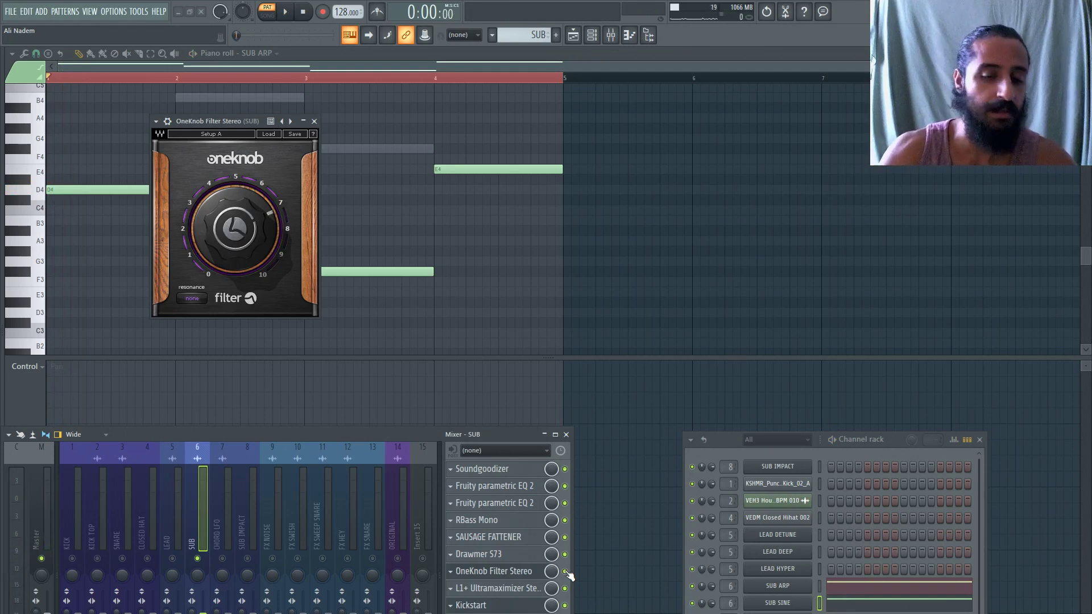
View the L1+ Ultramaximizer settings on the SUB track and close the plugin windows and piano roll to return to the playlist.
left_click(498, 588)
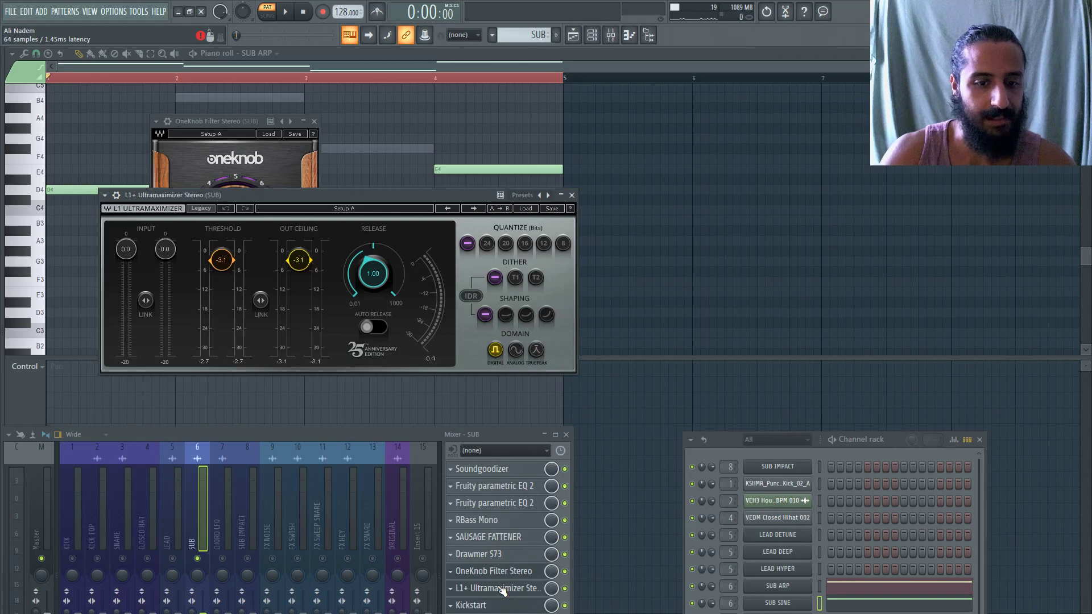
key("Escape")
key("Escape")
left_click(212, 506)
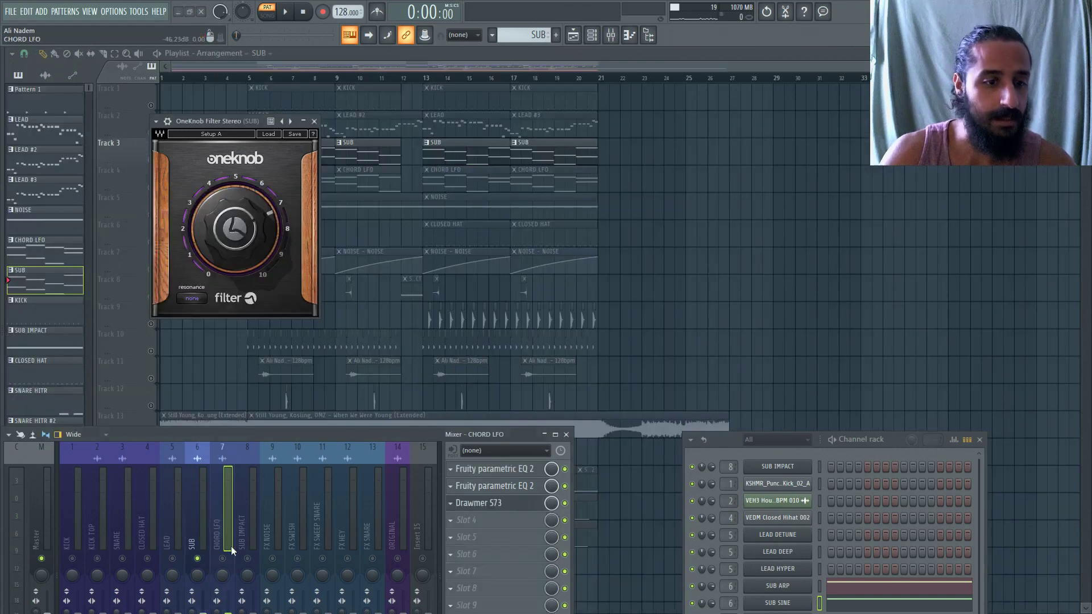
left_click(314, 121)
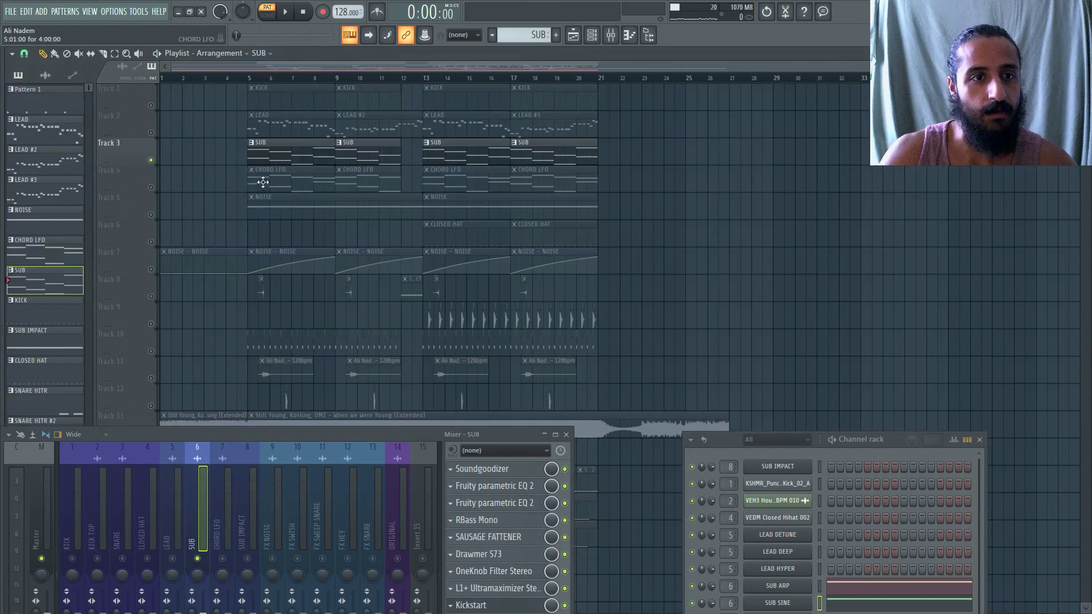
Unmute the LEAD and KICK playlist tracks and play them together with SUB from bar 5 with all mixer tracks enabled.
left_click(151, 132)
left_click(150, 105)
left_click(248, 78)
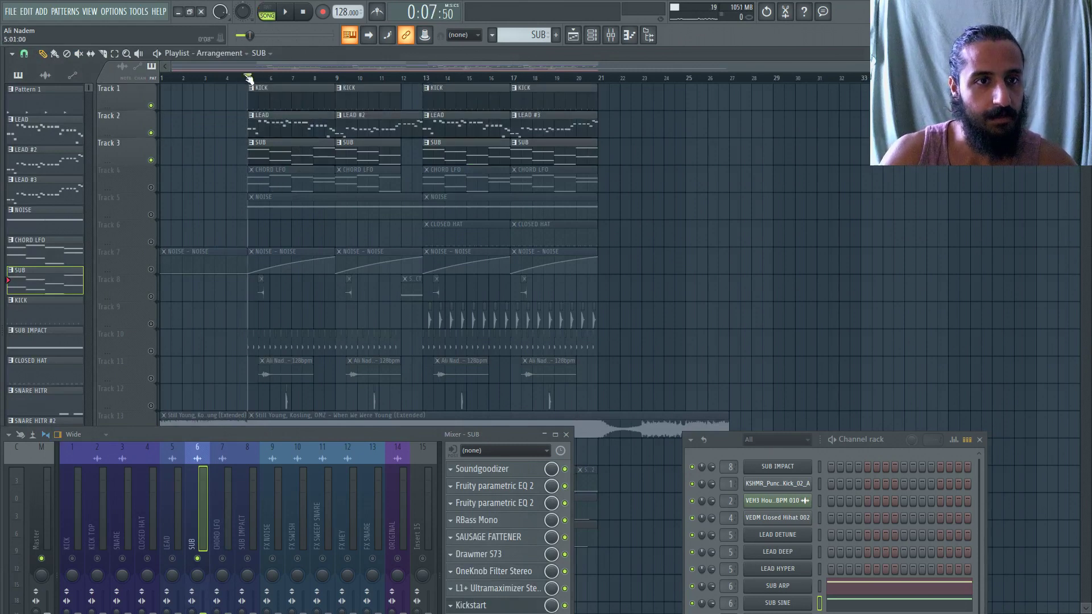
key("space")
key("space")
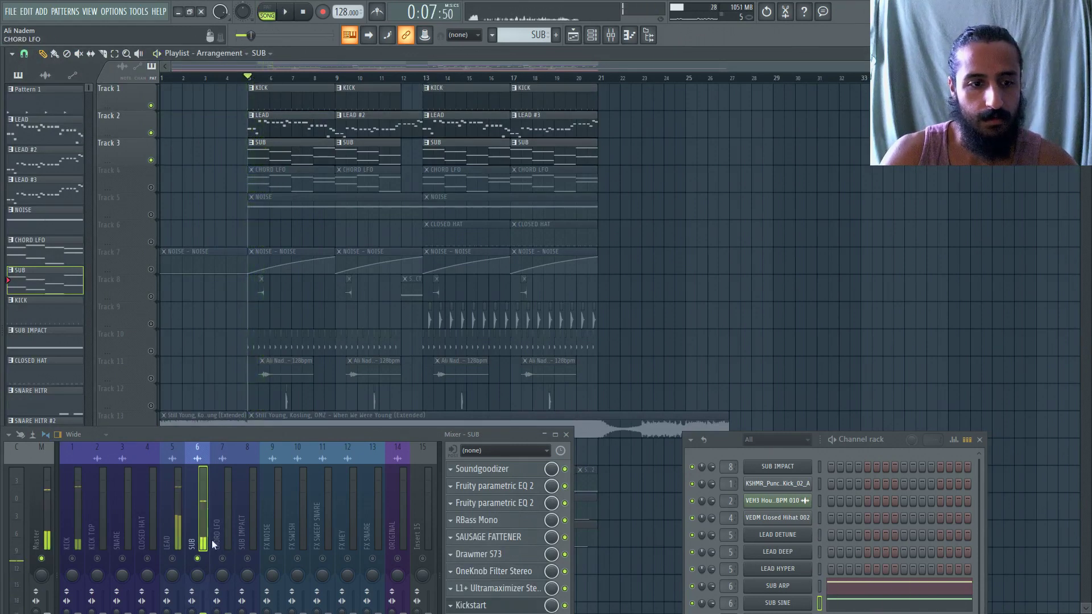
key("space")
scroll(333, 296, "down", 1)
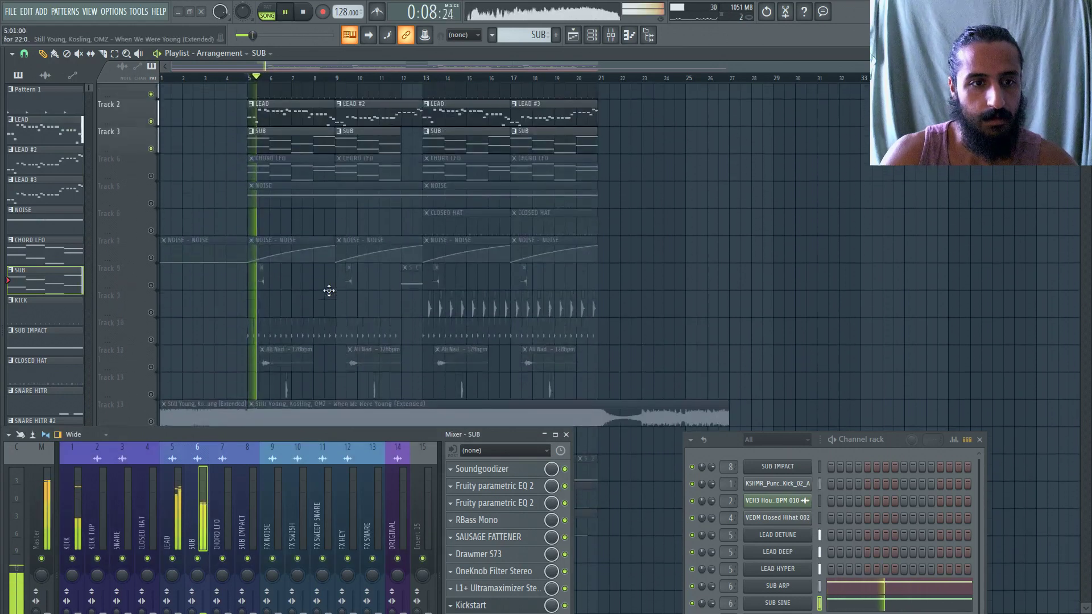
scroll(329, 291, "up", 1)
key("space")
left_click(304, 12)
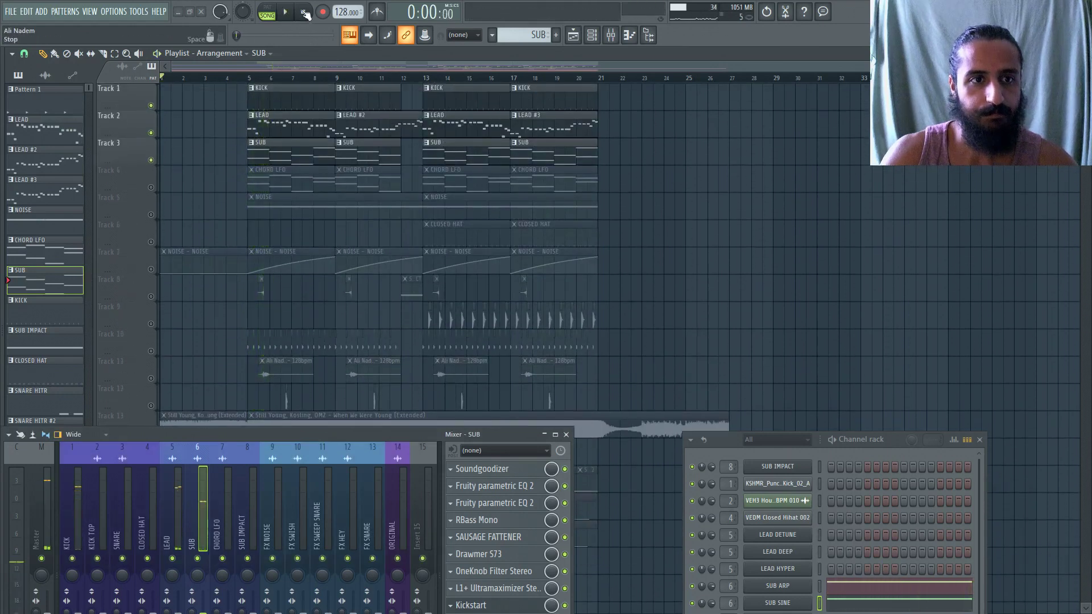
Unmute the CHORD LFO playlist track and open its notes in the piano roll, with the full channel rack in view.
left_click(151, 187)
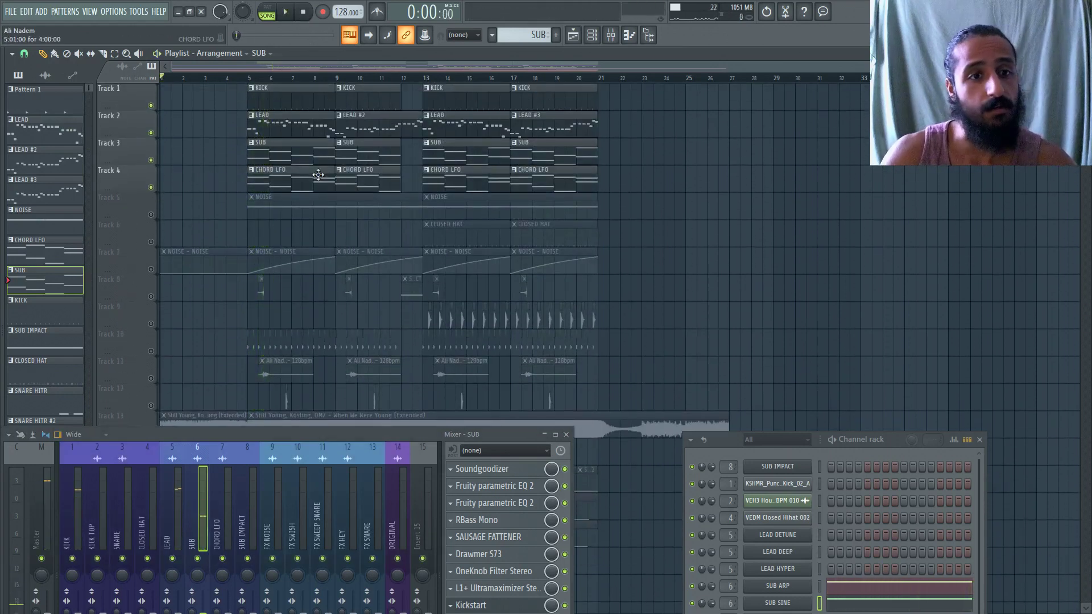
left_click(318, 175)
left_click_drag(733, 433, 725, 175)
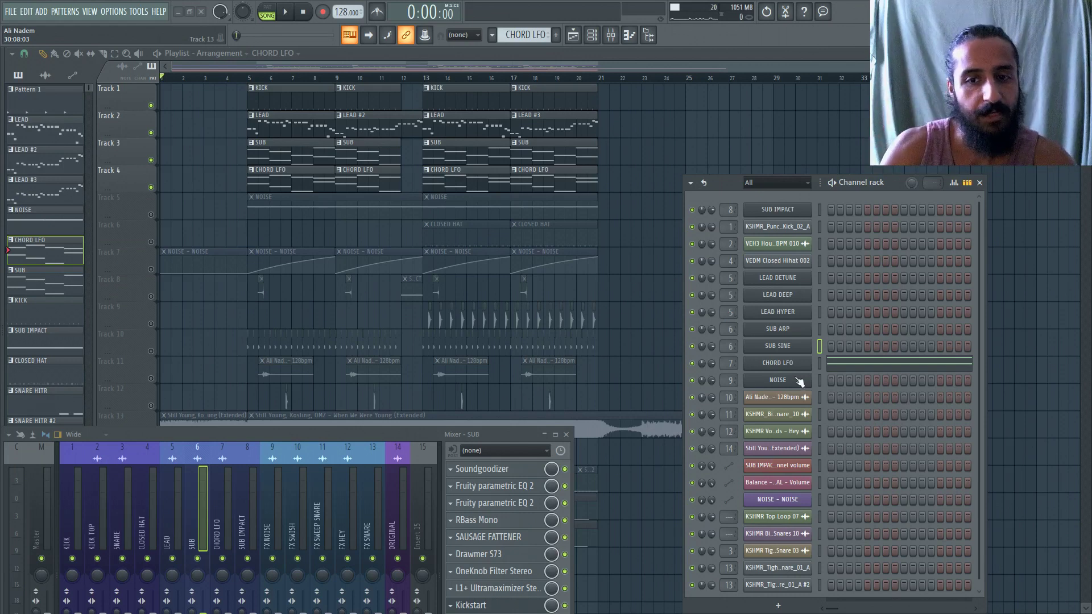
left_click(828, 362)
scroll(315, 211, "up", 3)
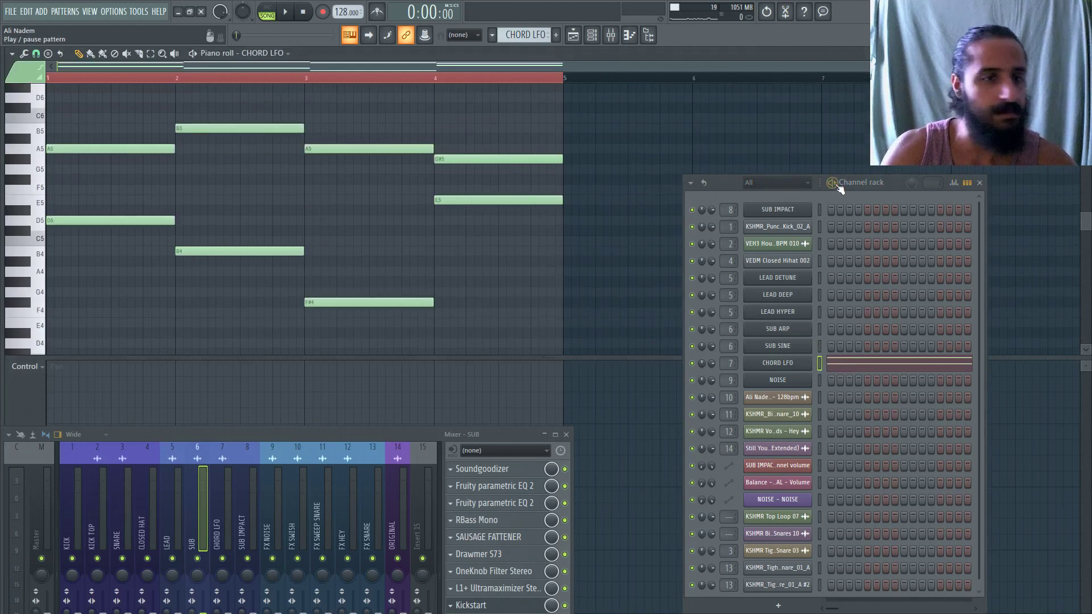
Play the CHORD LFO pattern with its mixer track selected and examine its chord notes in the piano roll.
left_click(833, 183)
left_click(228, 500)
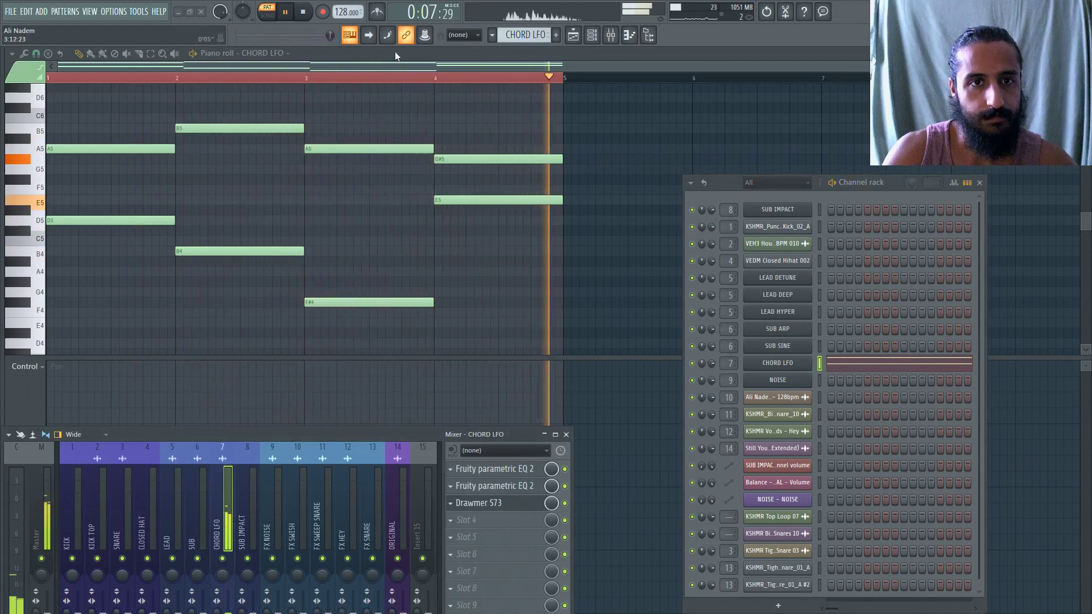
left_click(312, 12)
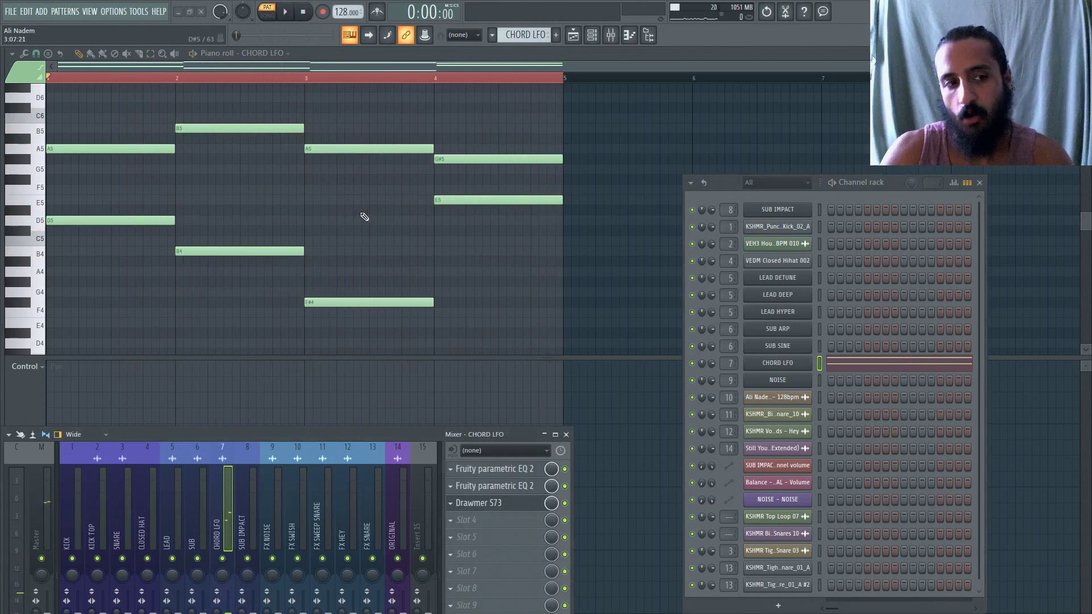
scroll(355, 209, "up", 1)
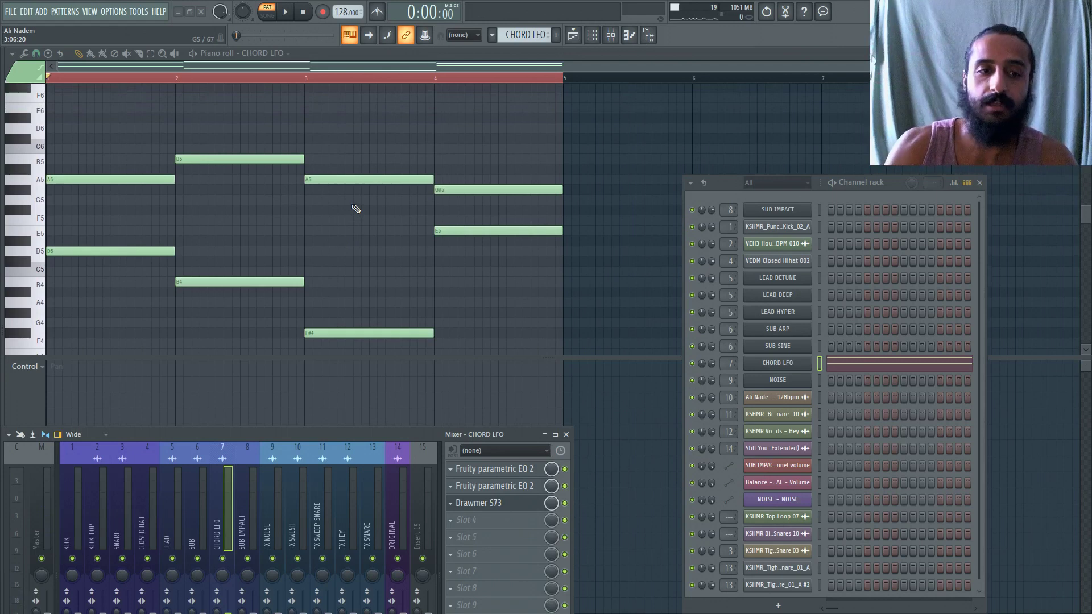
scroll(353, 206, "down", 1)
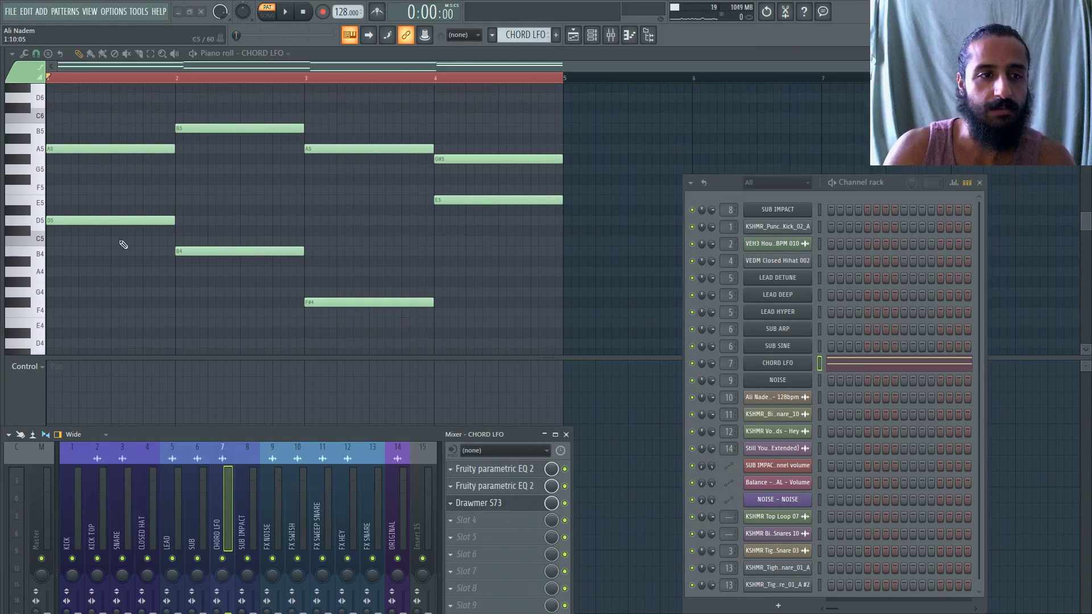
scroll(499, 180, "up", 2)
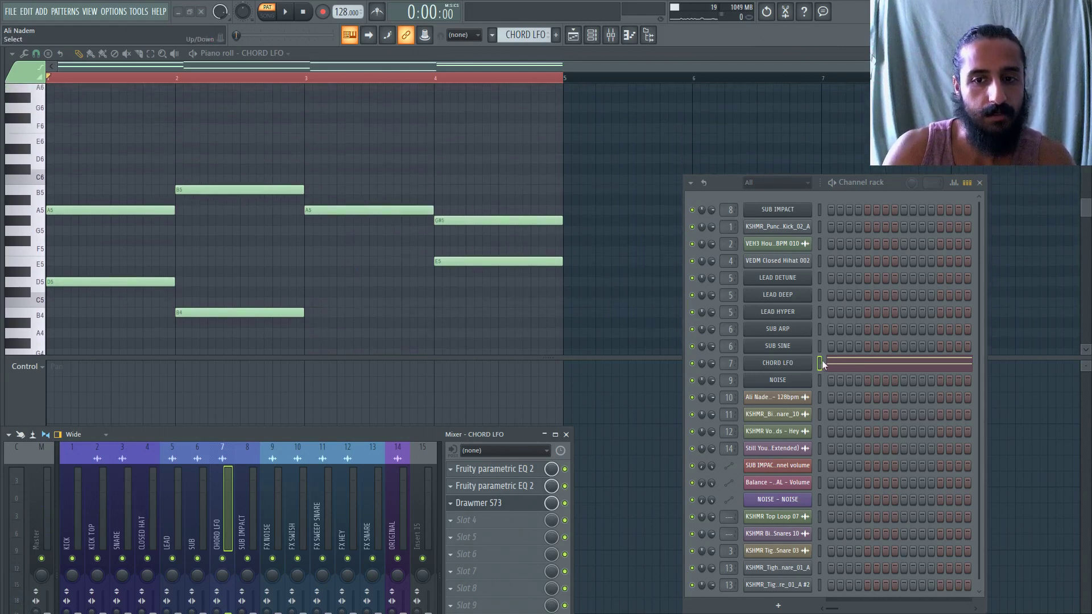
Open the CHORD LFO channel's Massive synth and examine its voicing, effects EQ and 5 LFO settings.
left_click(777, 362)
left_click(351, 271)
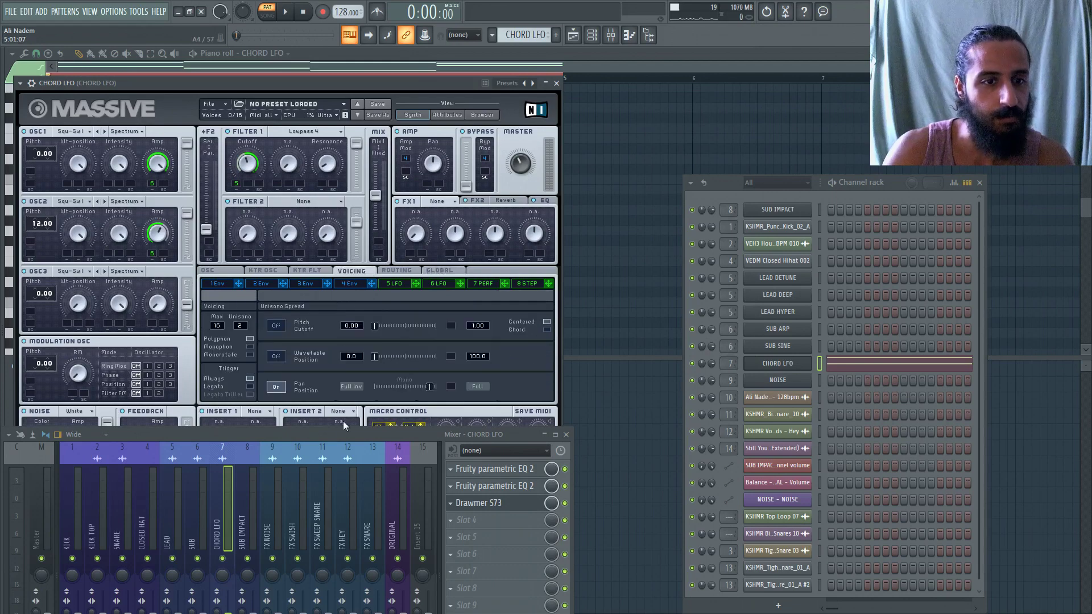
left_click_drag(341, 430, 357, 521)
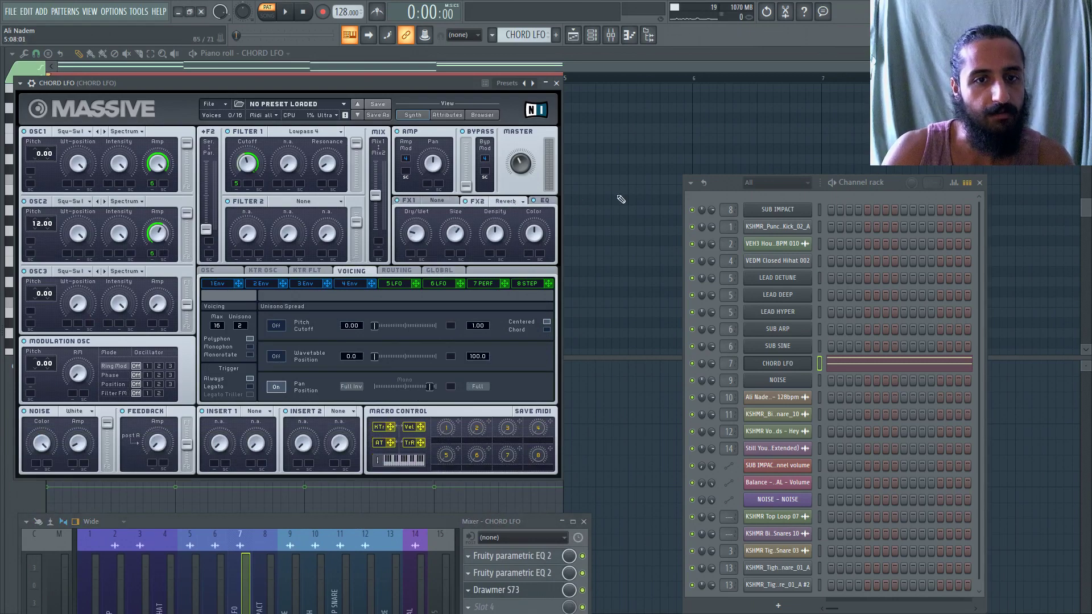
left_click(545, 204)
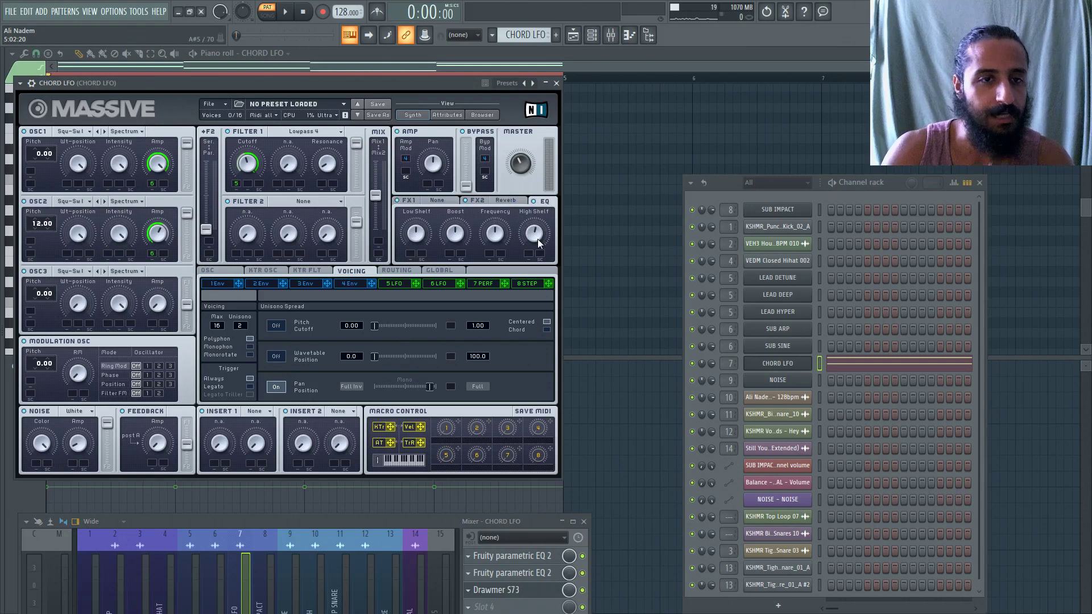
left_click(394, 284)
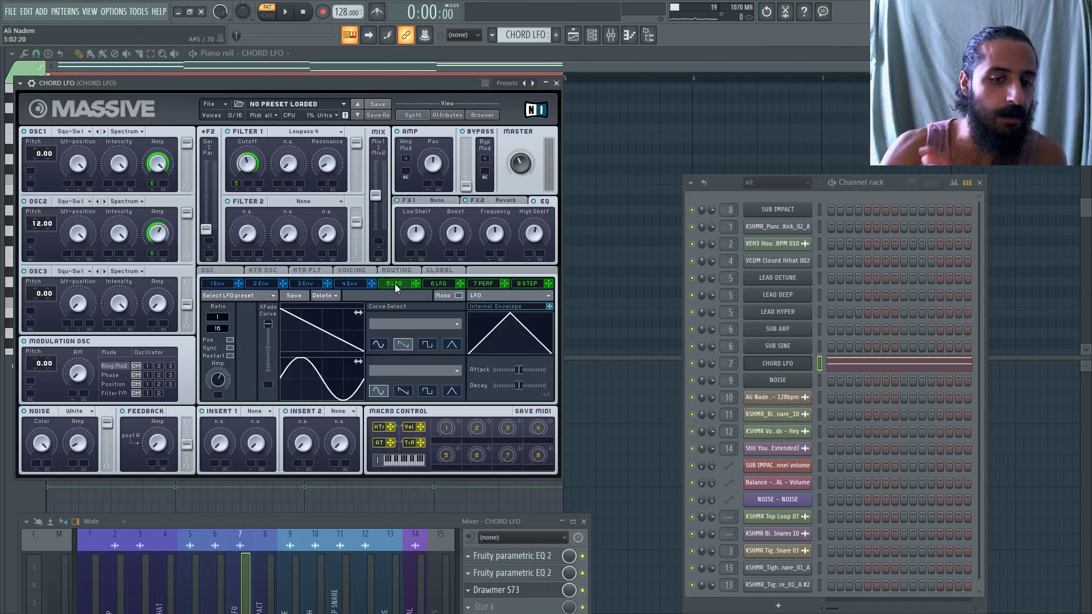
Open the Kickstart plugin on the LEAD mixer track and examine its sidechain curve and mix amount.
left_click_drag(509, 522, 506, 340)
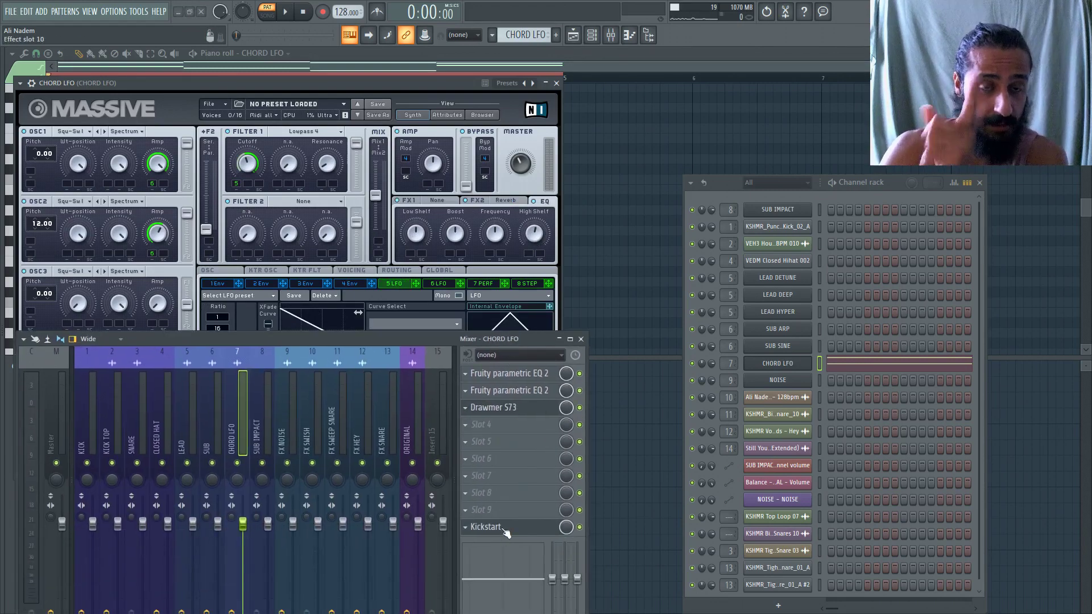
left_click(182, 432)
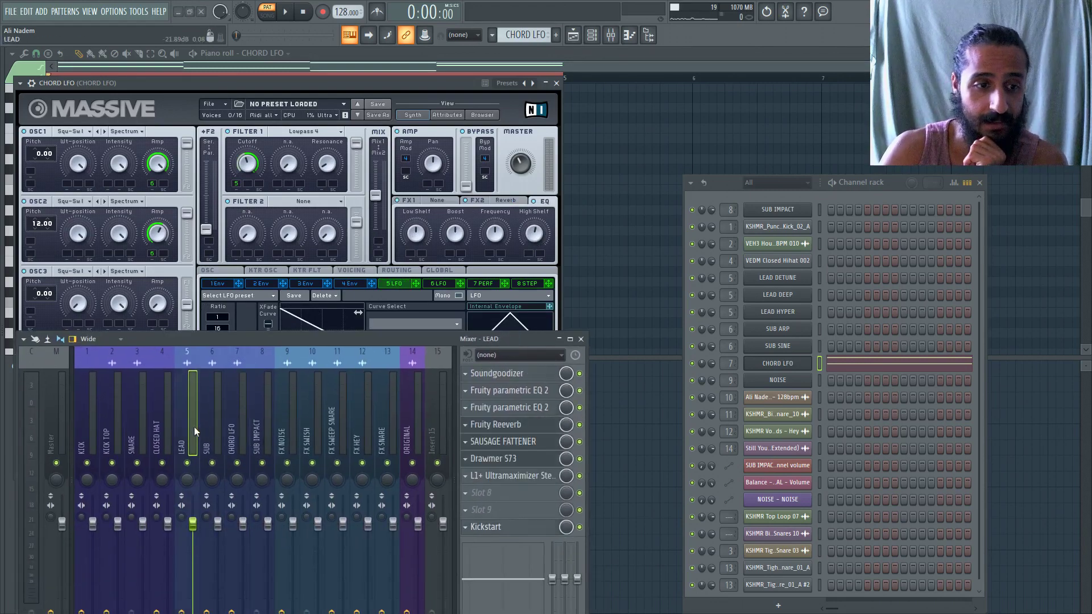
left_click(511, 527)
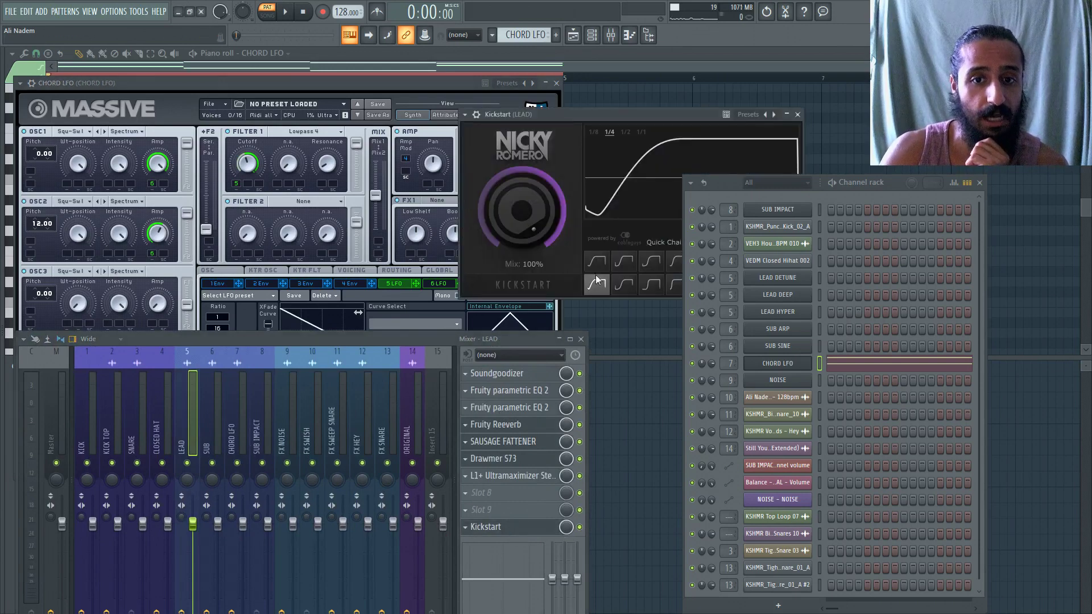
left_click_drag(568, 115, 363, 117)
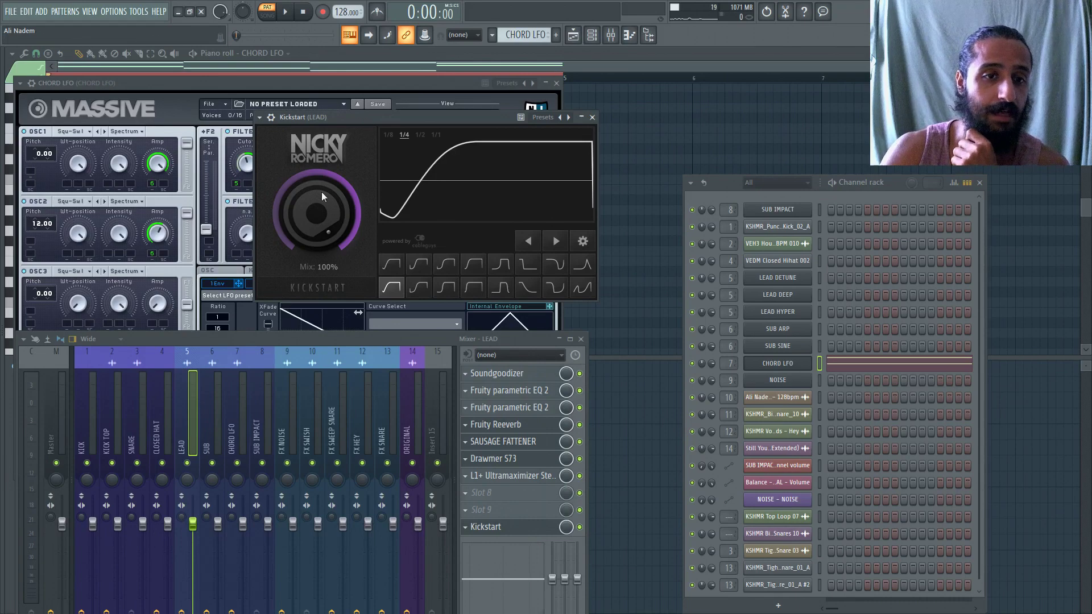
Compare the Free Punch curve with the original one in LEAD's Kickstart, restore the original, and close the plugin.
mouse_move(322, 192)
left_mouse_down()
mouse_move(322, 216)
mouse_move(321, 193)
left_mouse_up()
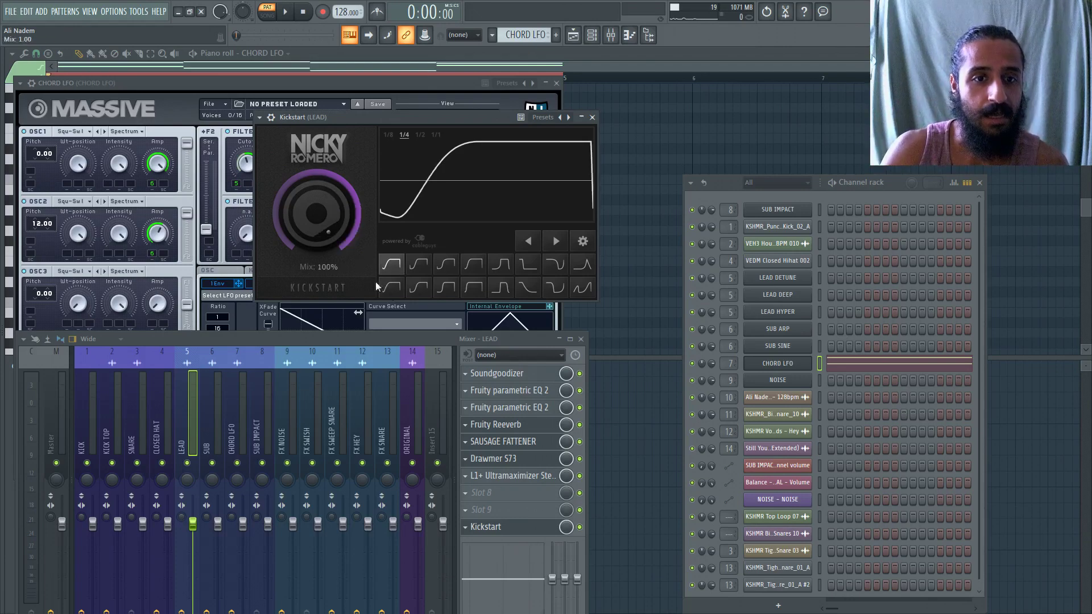
left_click(410, 268)
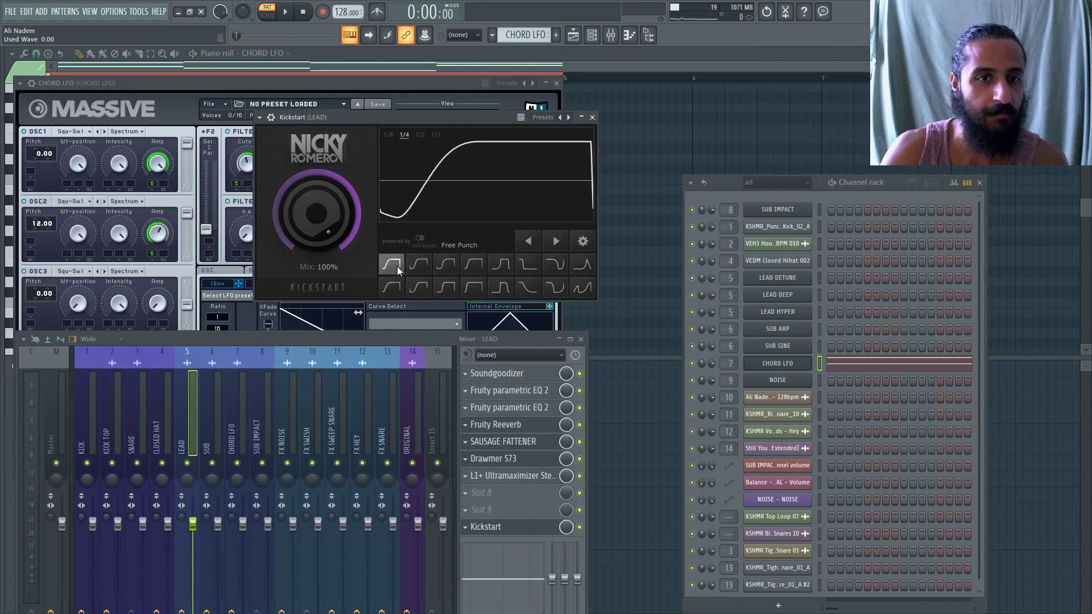
left_click(397, 289)
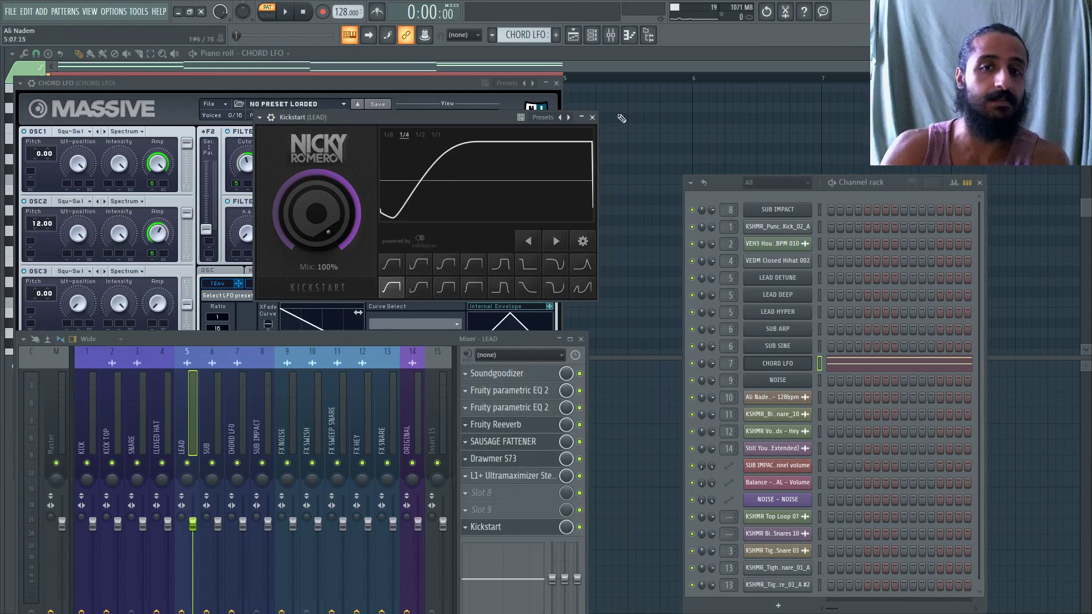
left_click(593, 118)
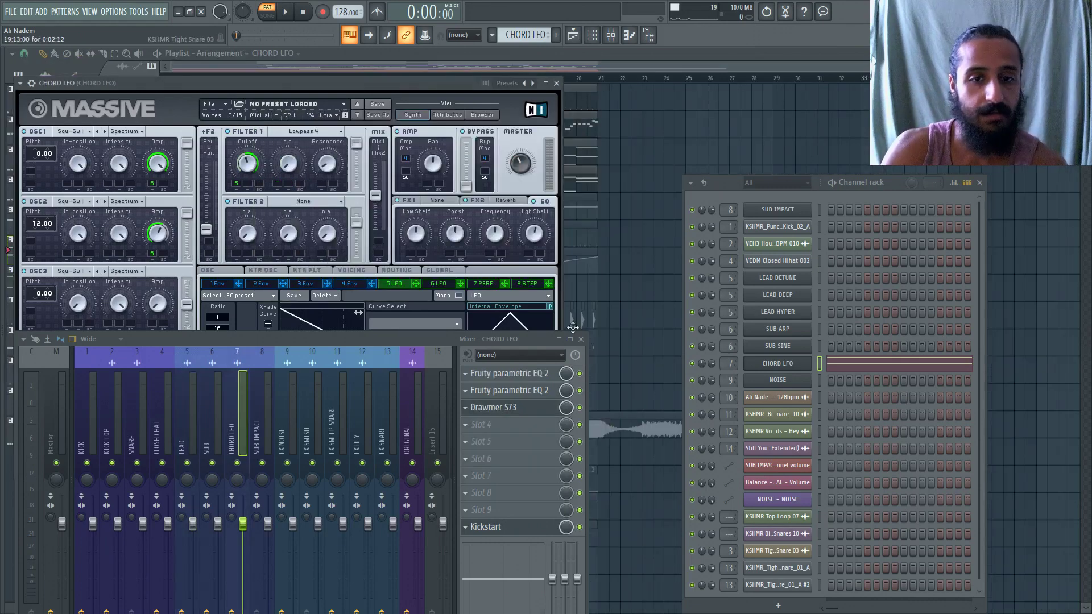
Examine the oscillator and voicing pages of the CHORD LFO synth, and play its pattern with the mixer shown.
left_click(581, 339)
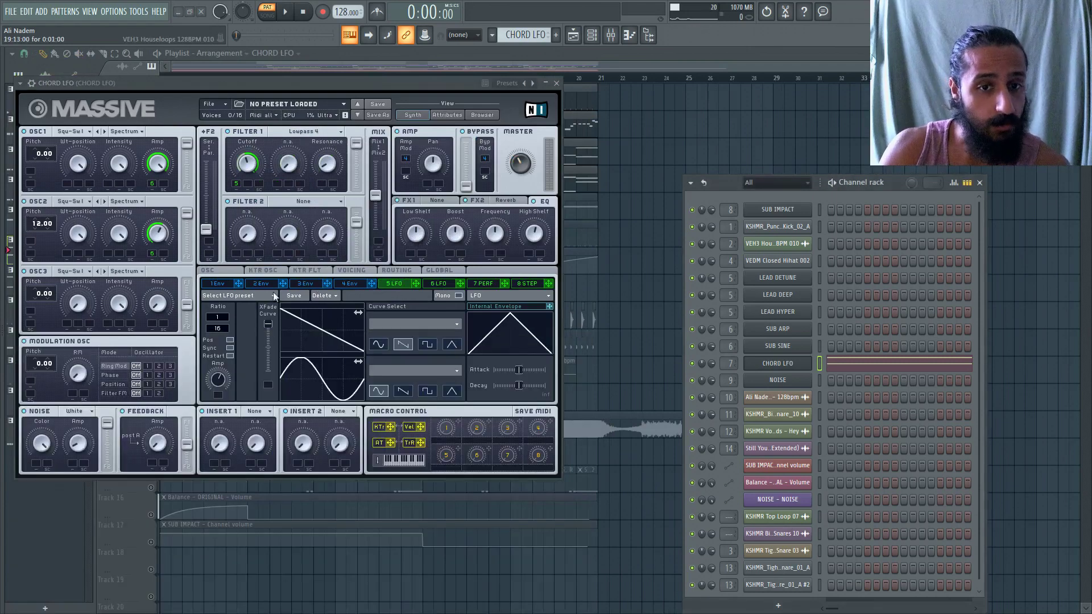
left_click(225, 268)
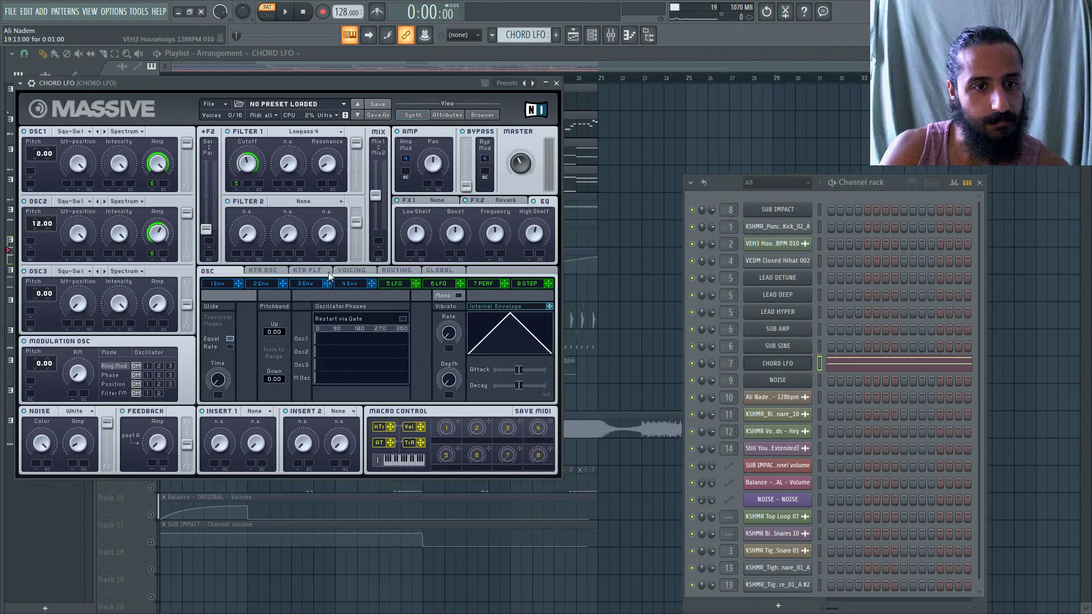
left_click(352, 272)
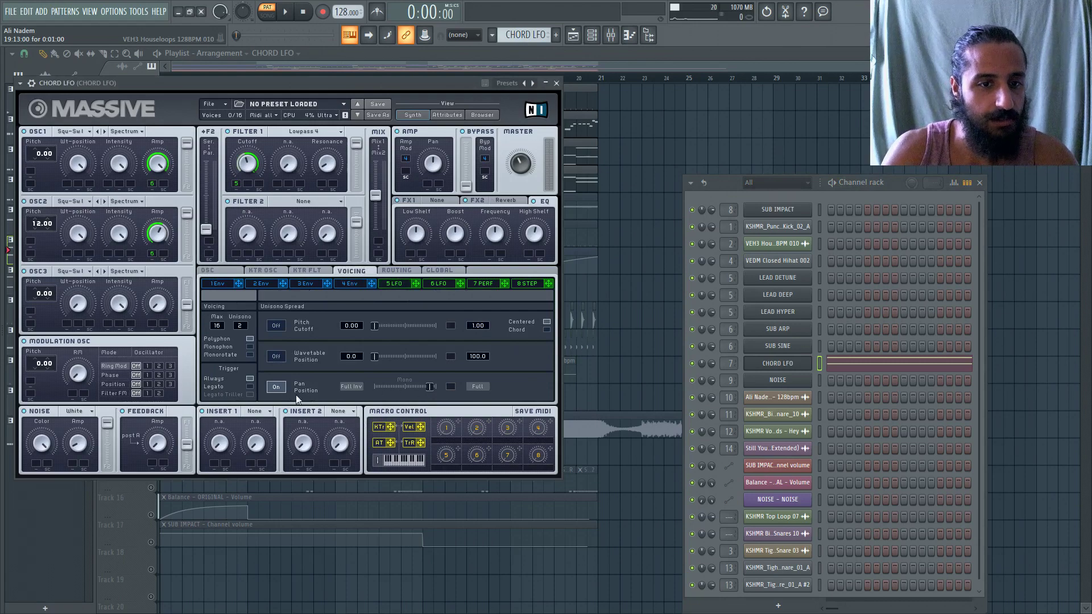
key("space")
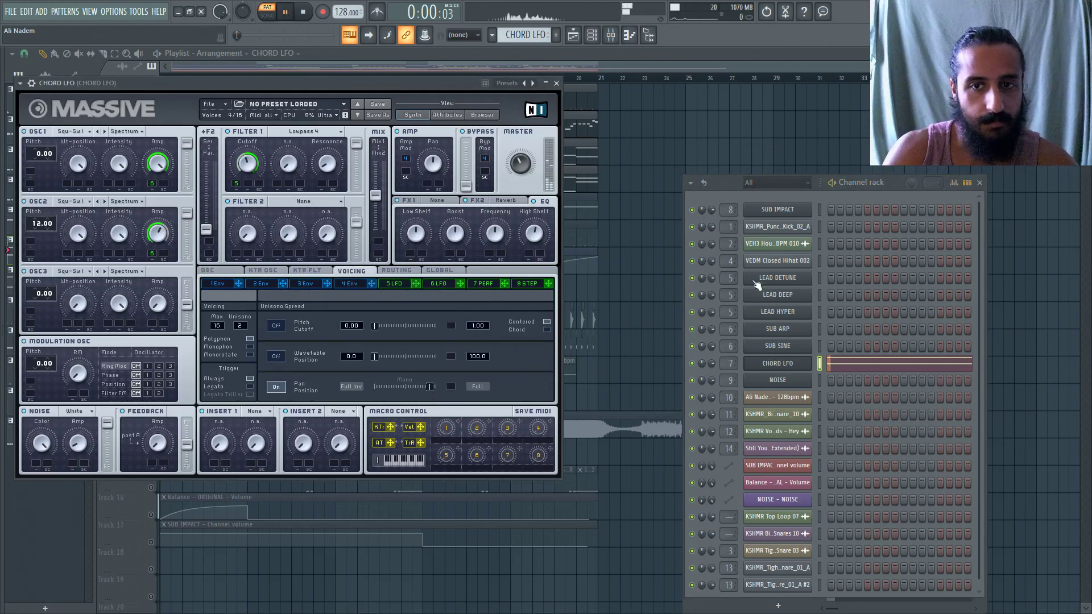
left_click(611, 35)
key("space")
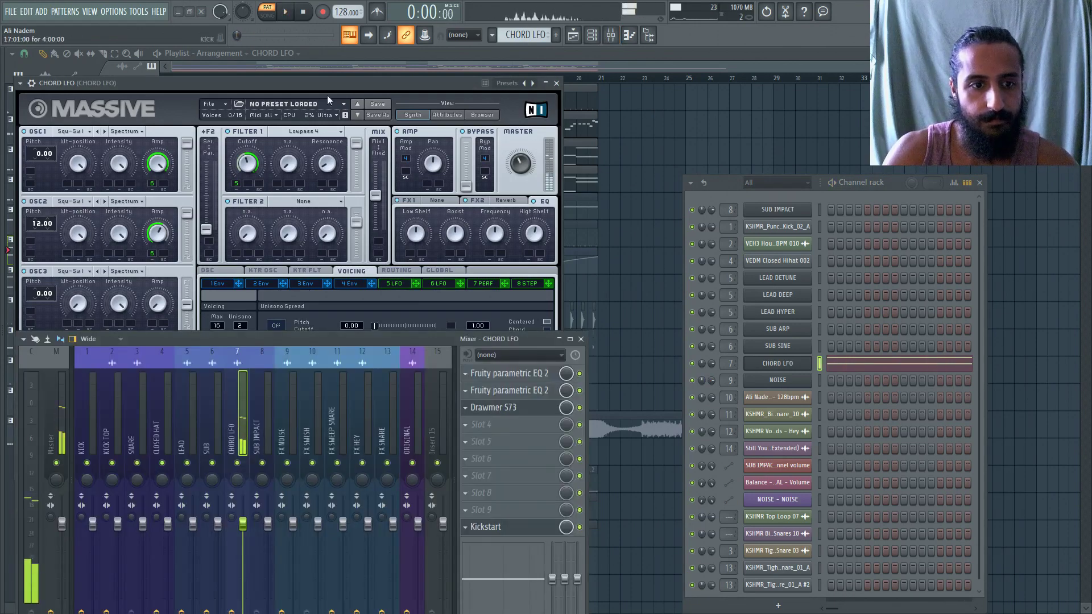
Examine both Fruity parametric EQ 2 curves on the CHORD LFO mixer track, and play the pattern with the second EQ in view.
left_click(496, 375)
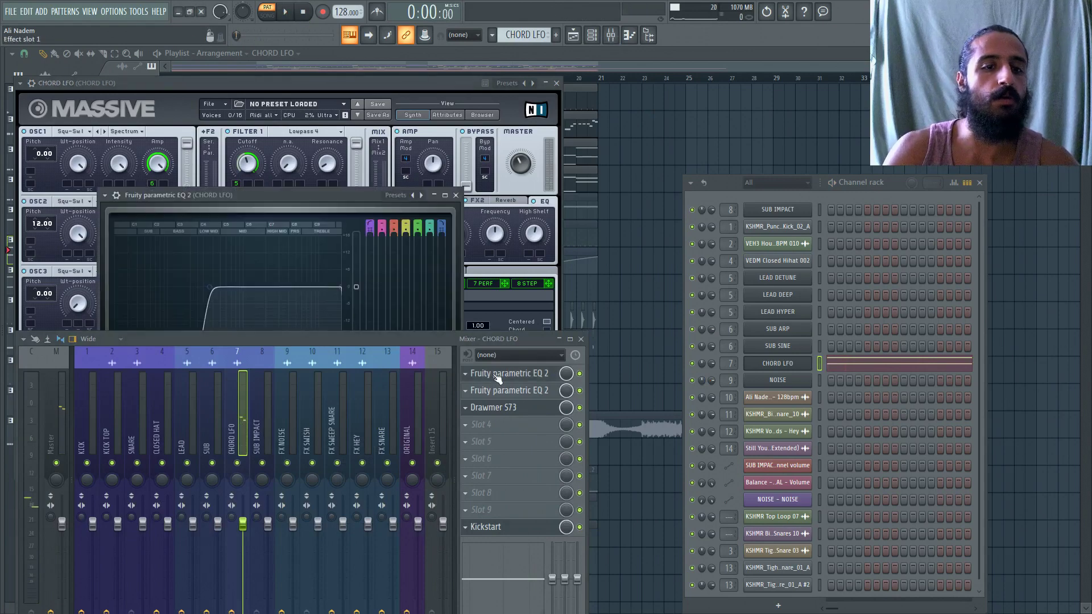
left_click(503, 393)
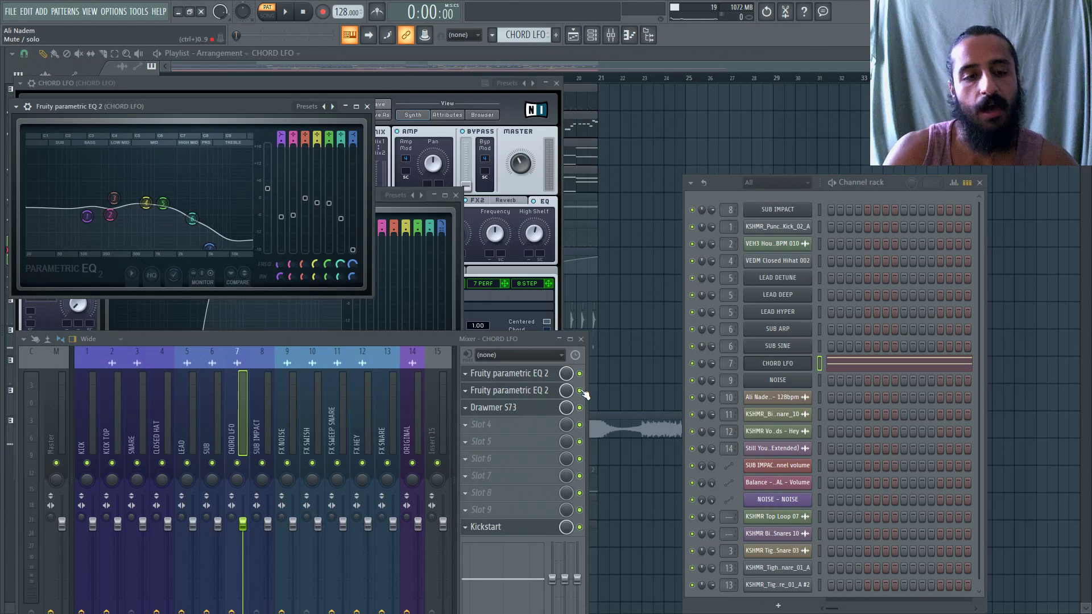
left_click(516, 376)
left_click(516, 376)
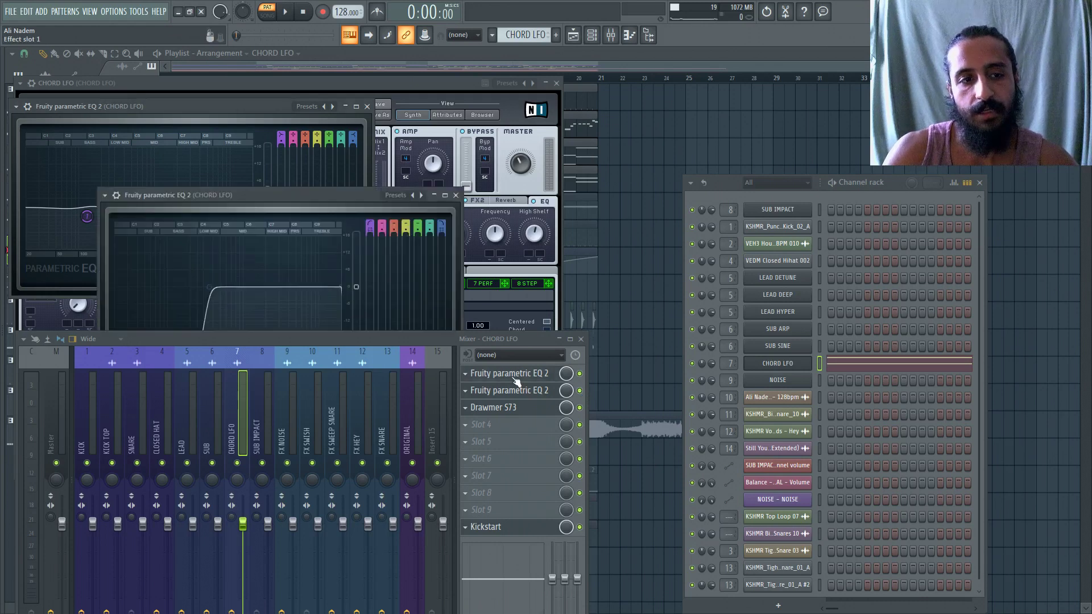
left_click(512, 378)
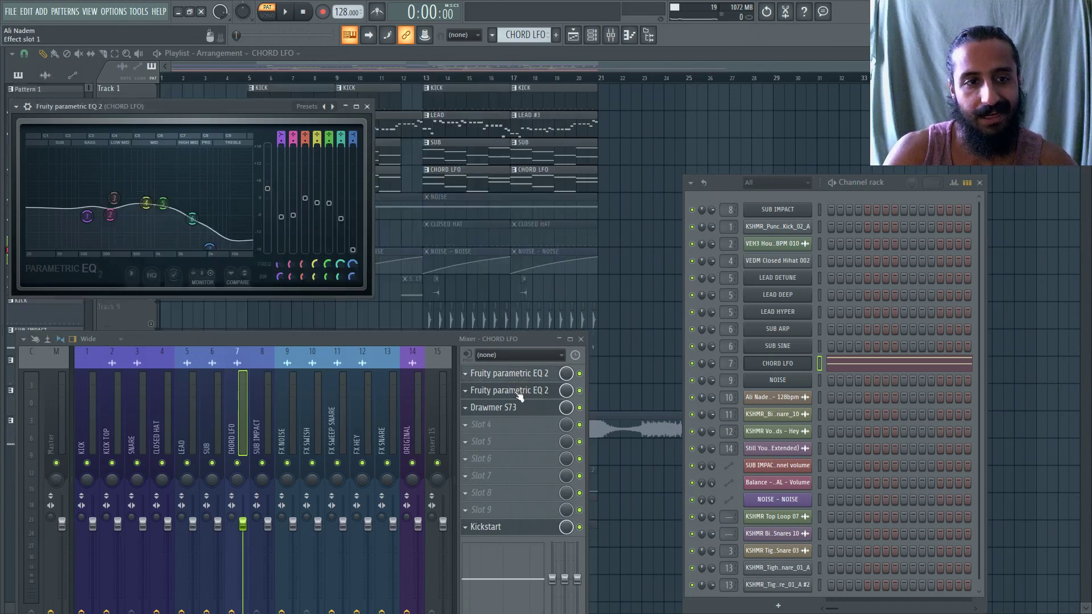
key("space")
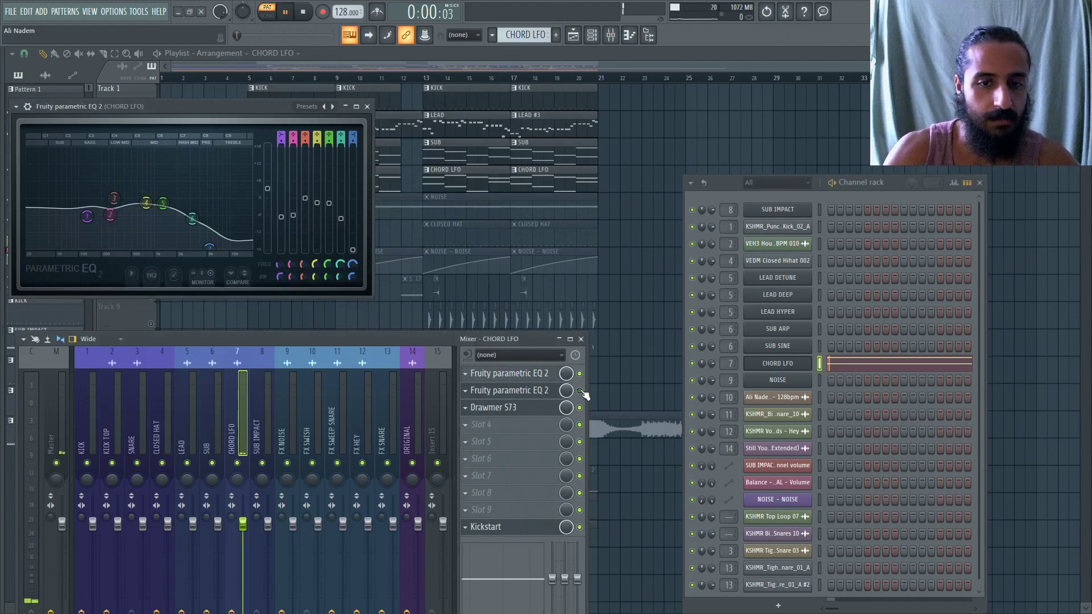
left_click(310, 12)
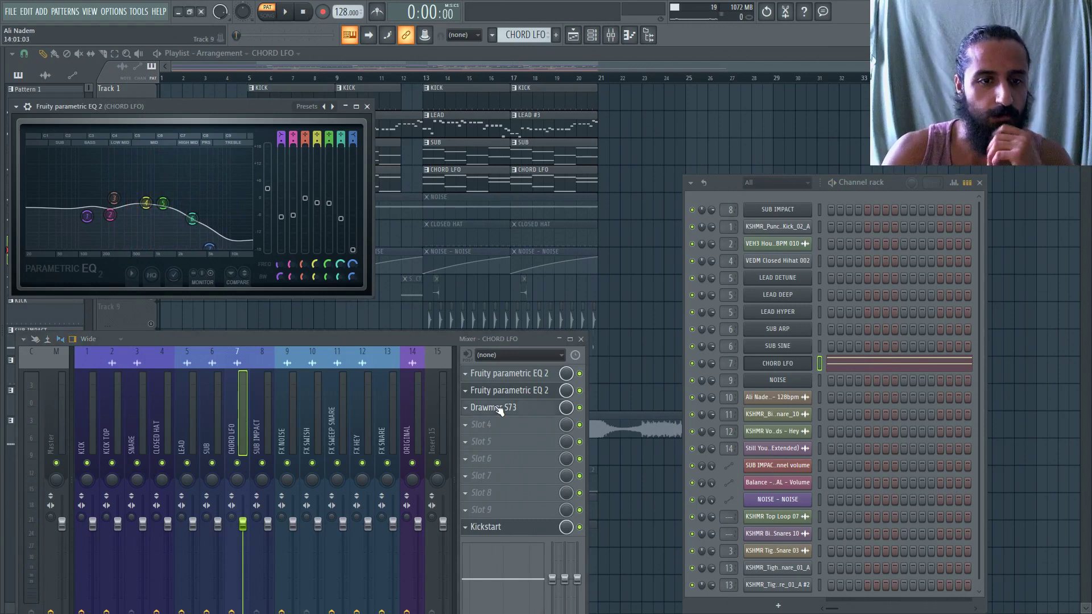
View the Drawmer S73 settings on the CHORD LFO mixer track and close the open effect windows.
left_click_drag(482, 337, 500, 510)
left_click(535, 579)
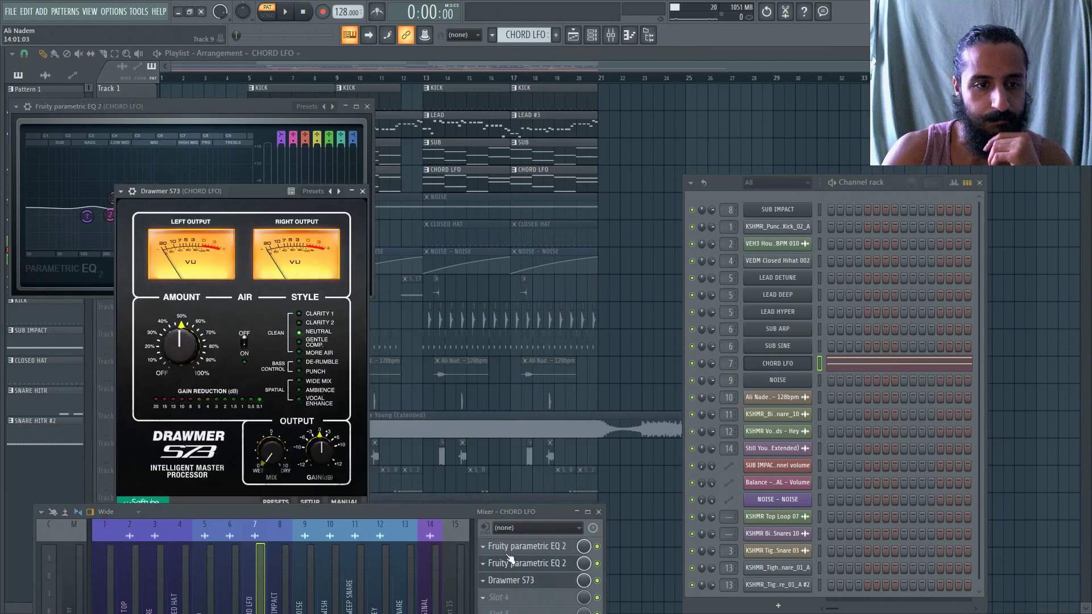
left_click(532, 580)
left_click_drag(512, 512, 520, 268)
left_click(274, 356)
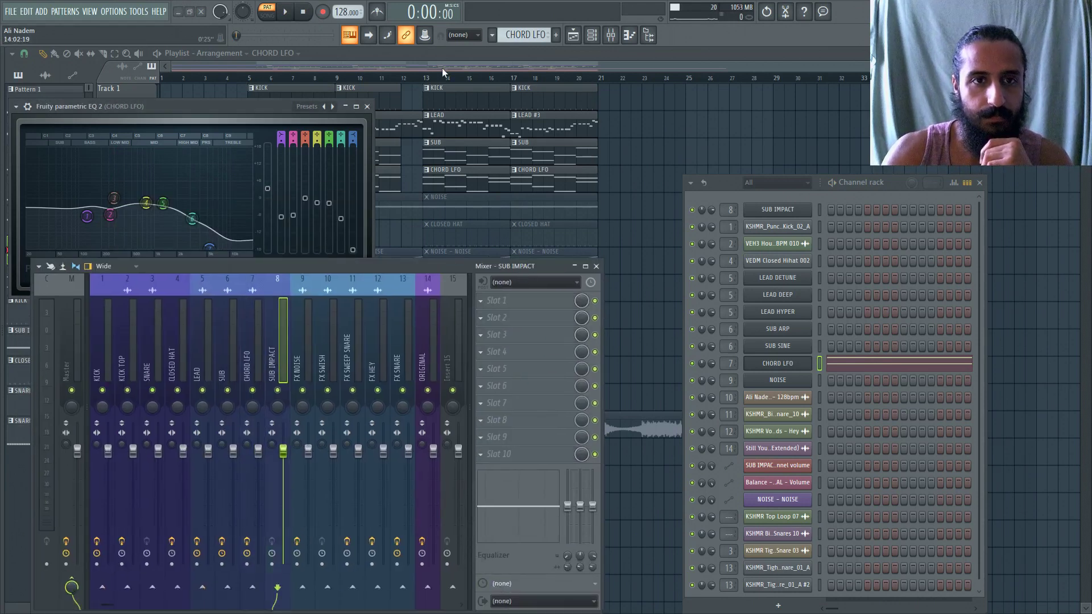
left_click(367, 107)
Play the arrangement from bar 5 with the KICK, LEAD, SUB and CHORD LFO parts together.
left_click(249, 78)
scroll(268, 137, "down", 1)
key("space")
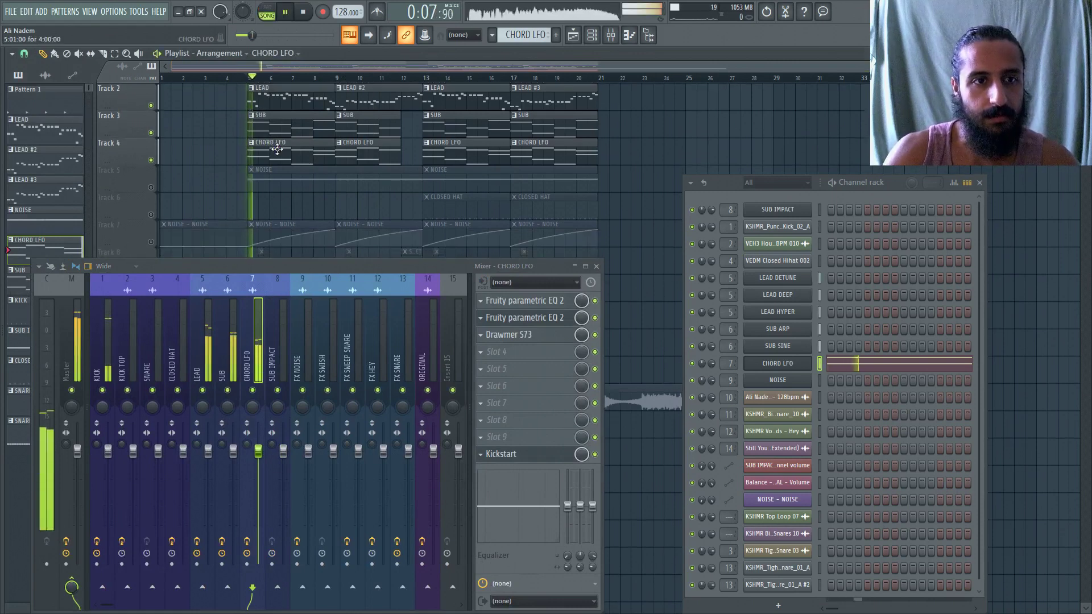
left_click(306, 12)
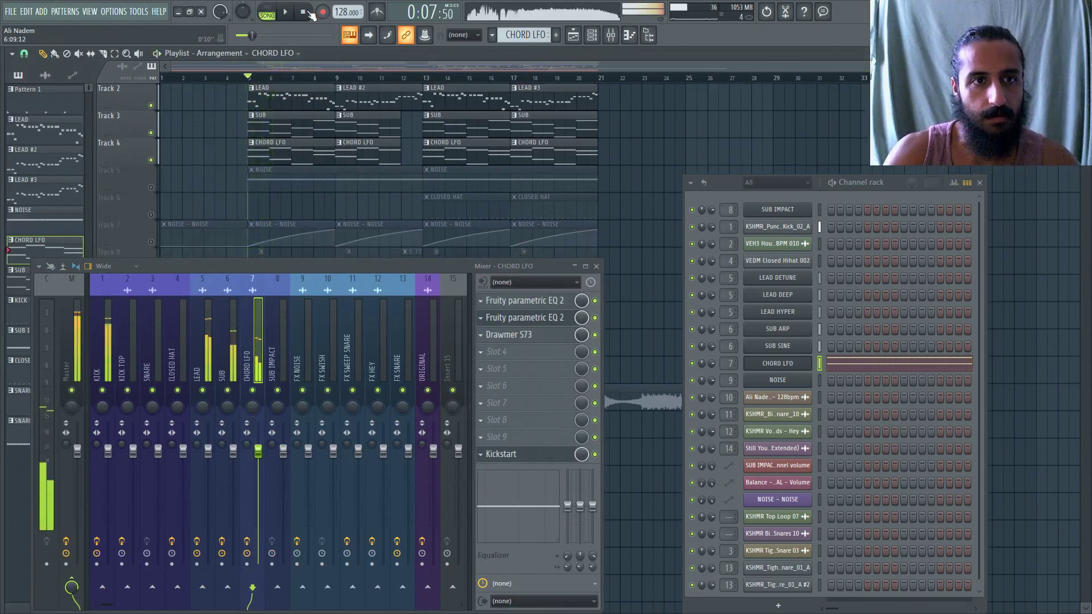
left_click(305, 12)
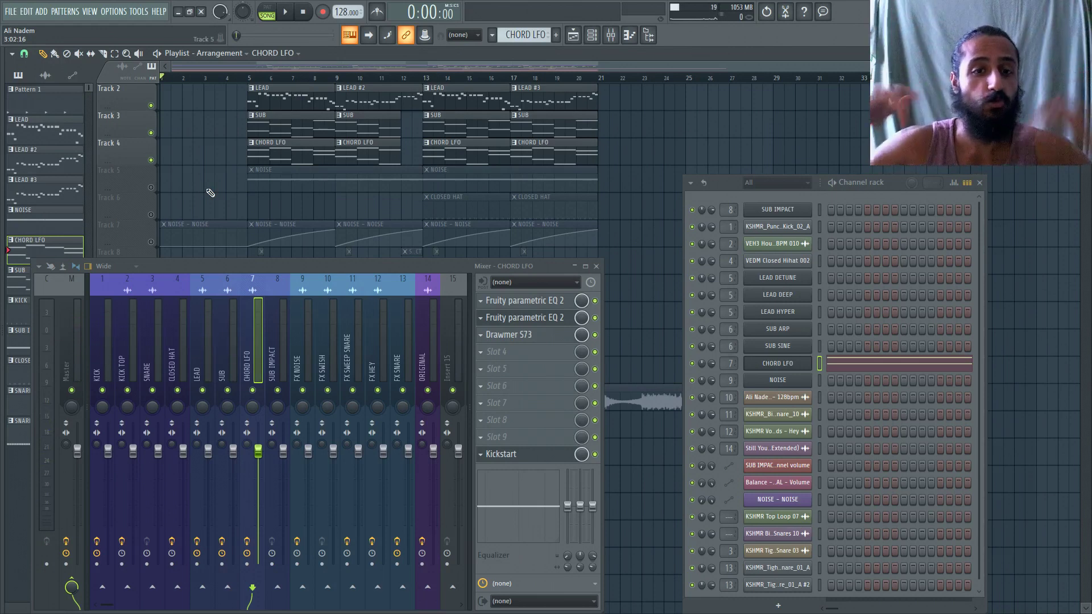
Unmute the NOISE playlist track, make NOISE the active pattern, and set the song position to bar 5 with the playlist uncovered.
left_click(151, 187)
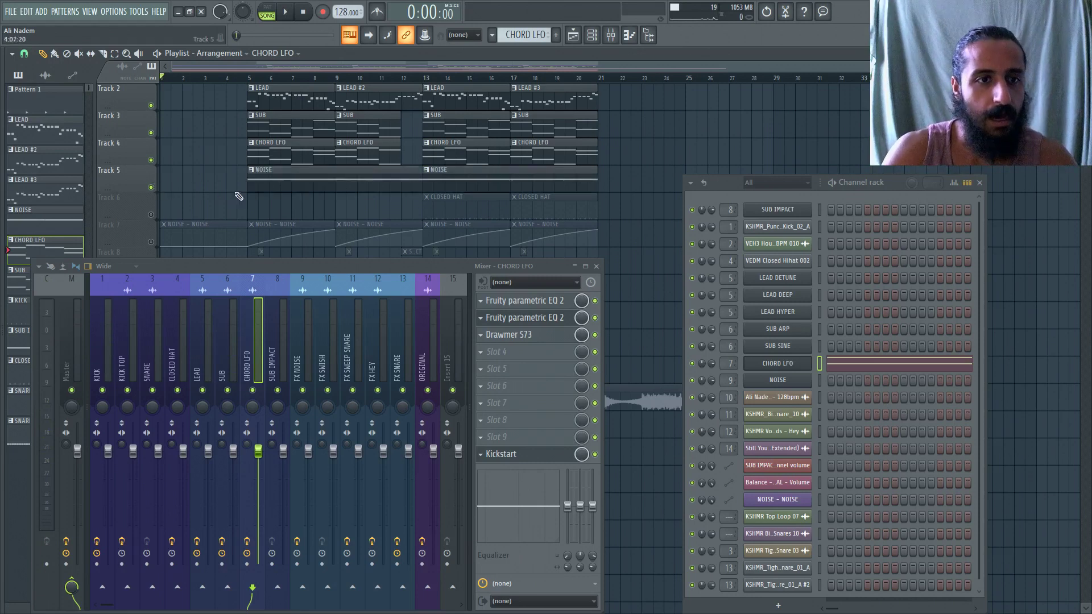
left_click(254, 174)
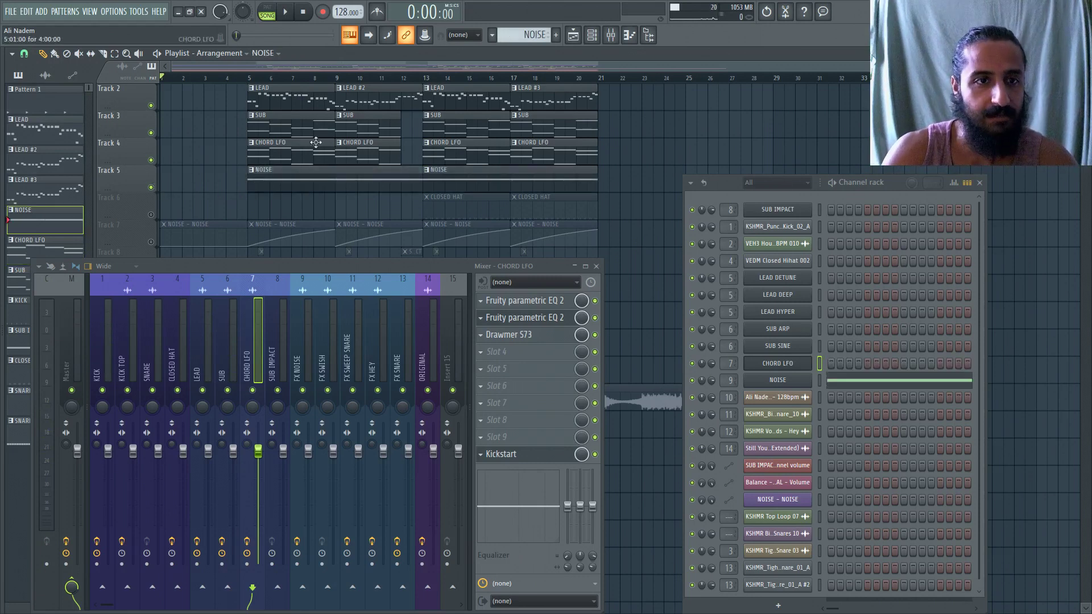
left_click(249, 77)
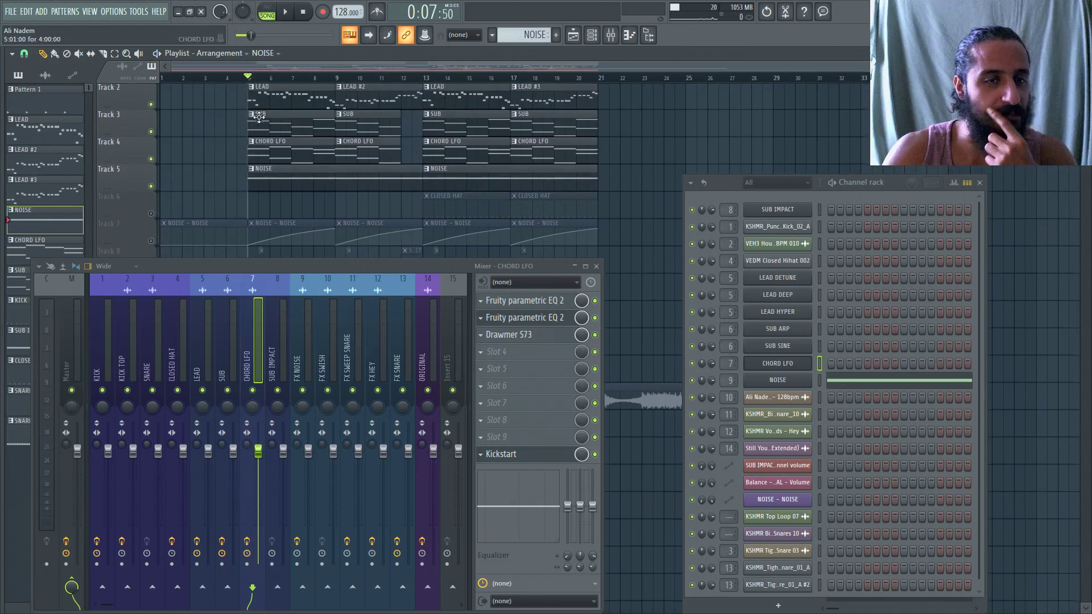
left_click_drag(380, 287, 373, 557)
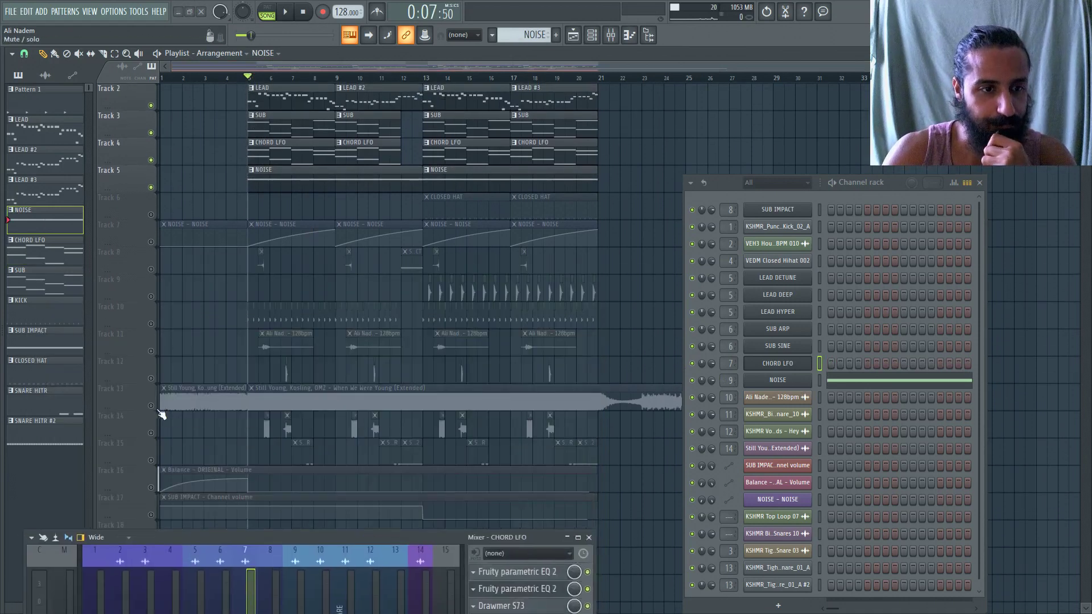
Play the NOISE pattern on its own and open the NOISE channel's Massive synth.
left_click(833, 184)
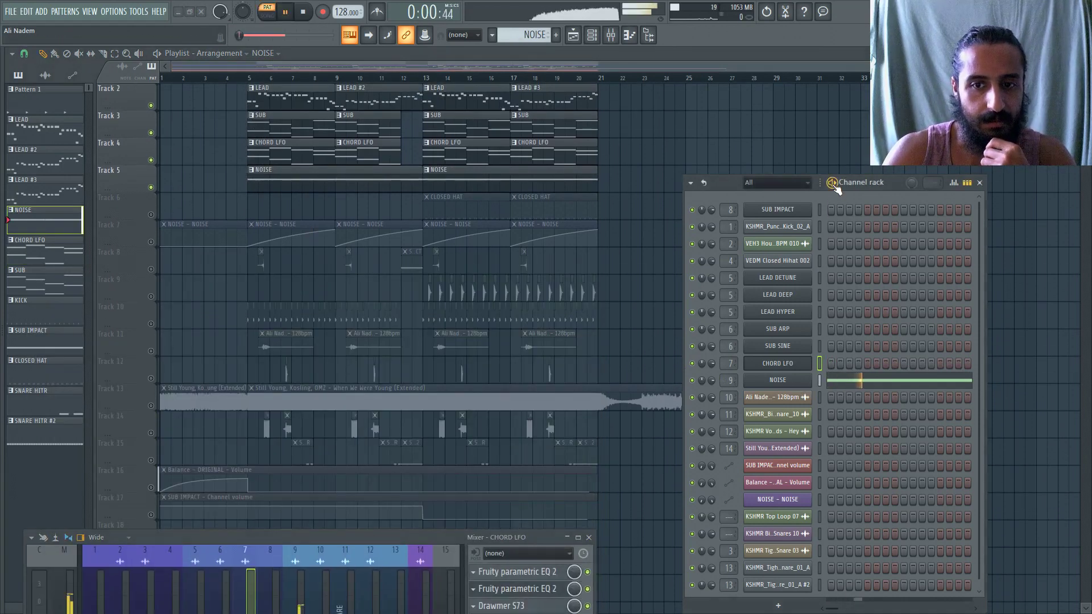
key("space")
left_click(253, 78)
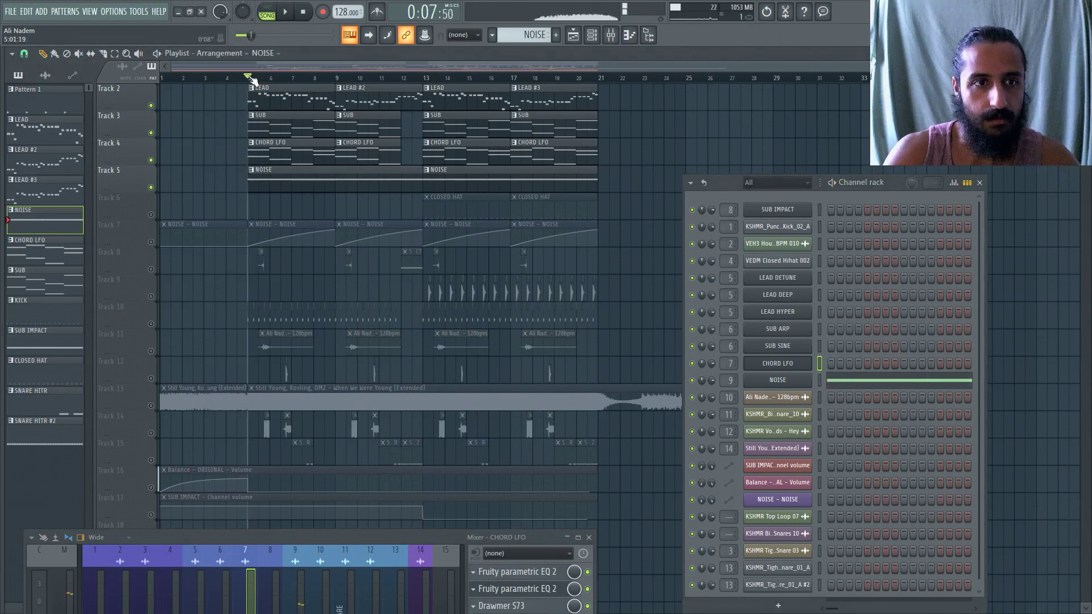
left_click(790, 381)
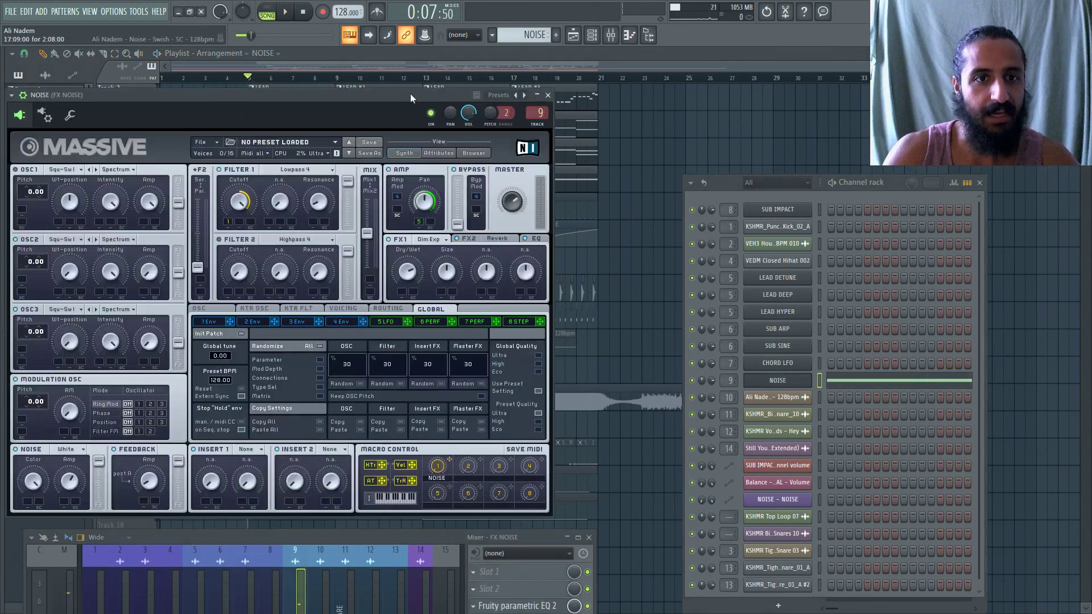
Check the voicing settings and the NOISE macro in the NOISE channel's Massive, stop the song, and close the synth.
left_click_drag(411, 94, 486, 79)
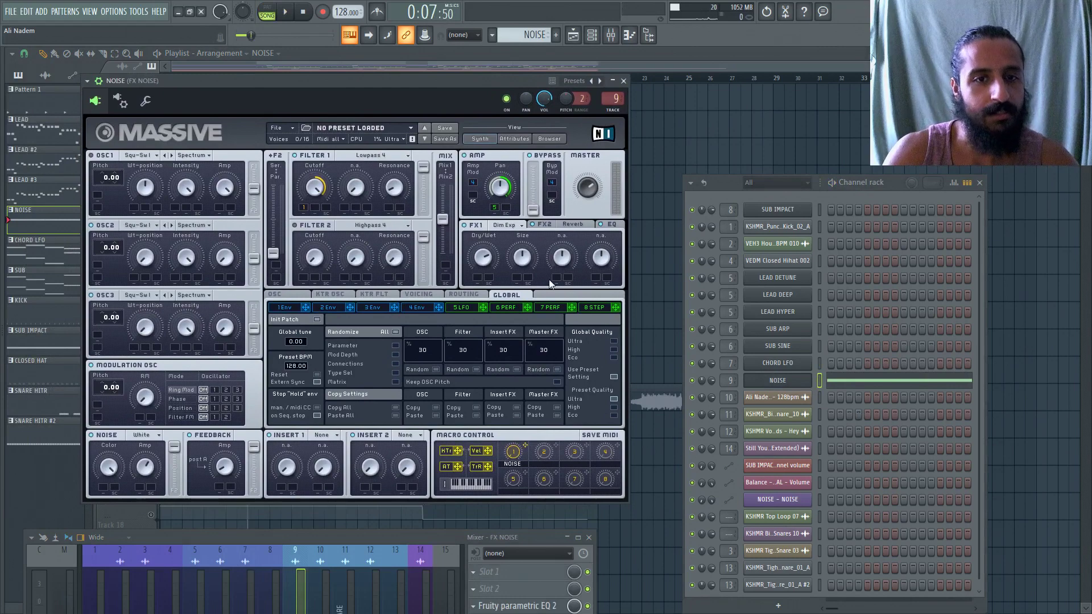
left_click(426, 295)
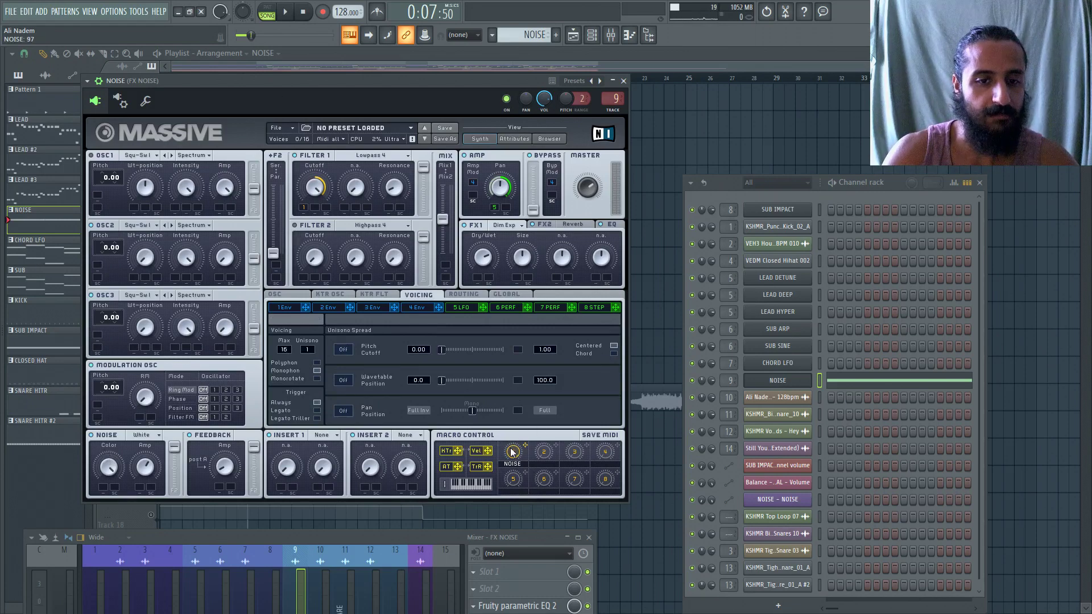
left_click_drag(513, 452, 508, 372)
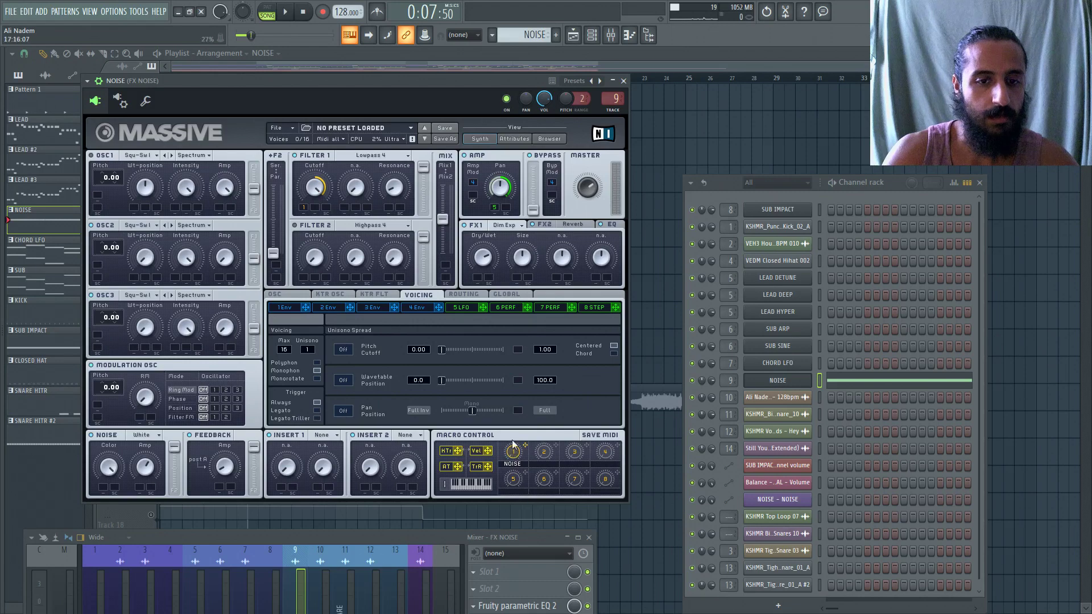
left_click(305, 12)
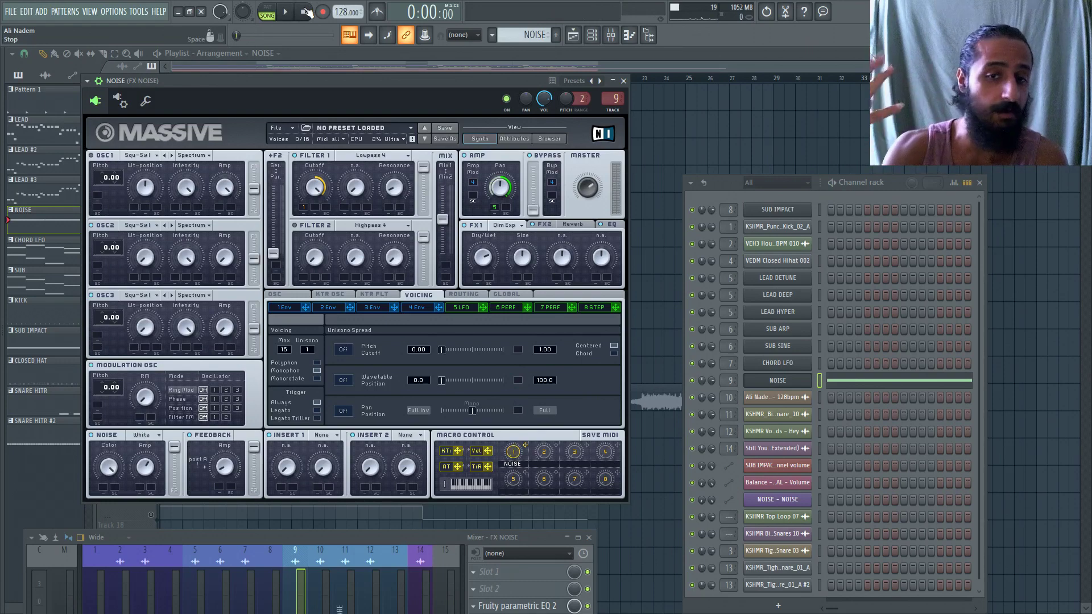
key("Escape")
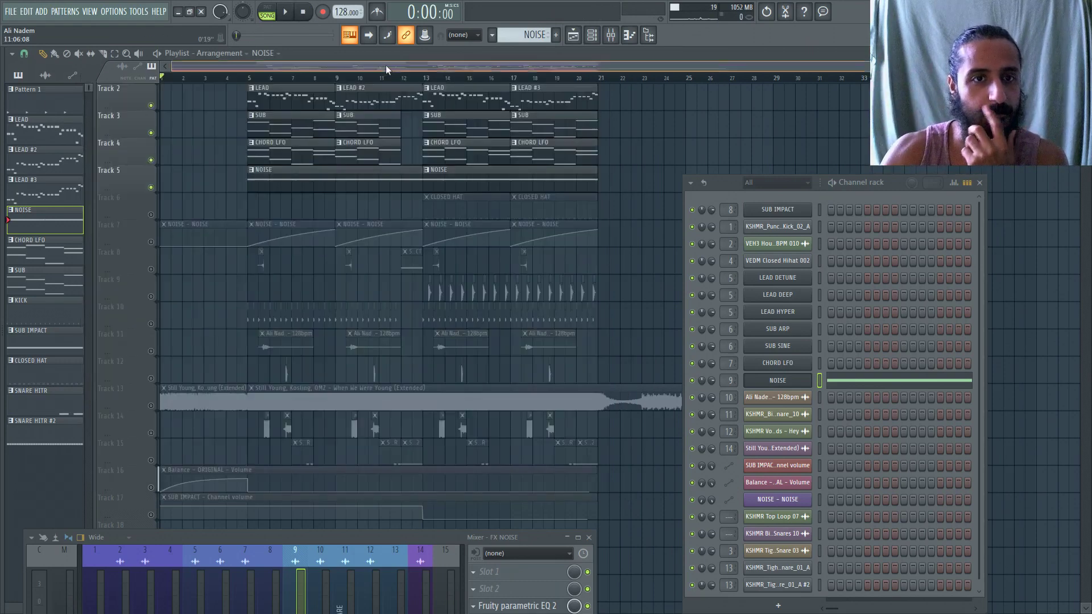
Unmute all playlist tracks and select bars 5 to 21 of the arrangement as the playback range.
scroll(298, 114, "down", 1)
right_click(150, 378)
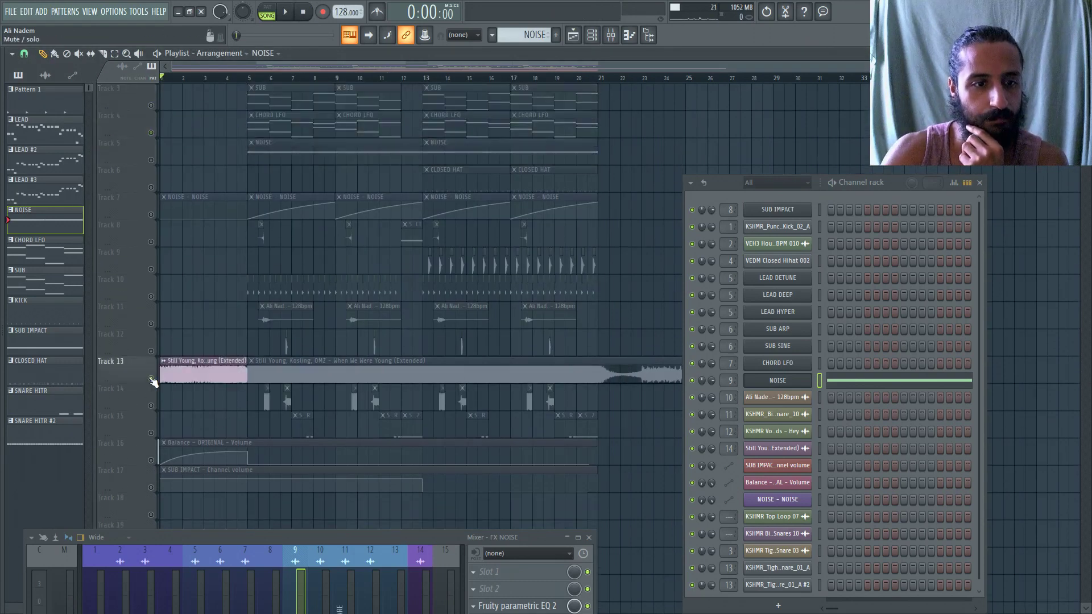
right_click(150, 379)
left_click_drag(252, 80, 597, 78)
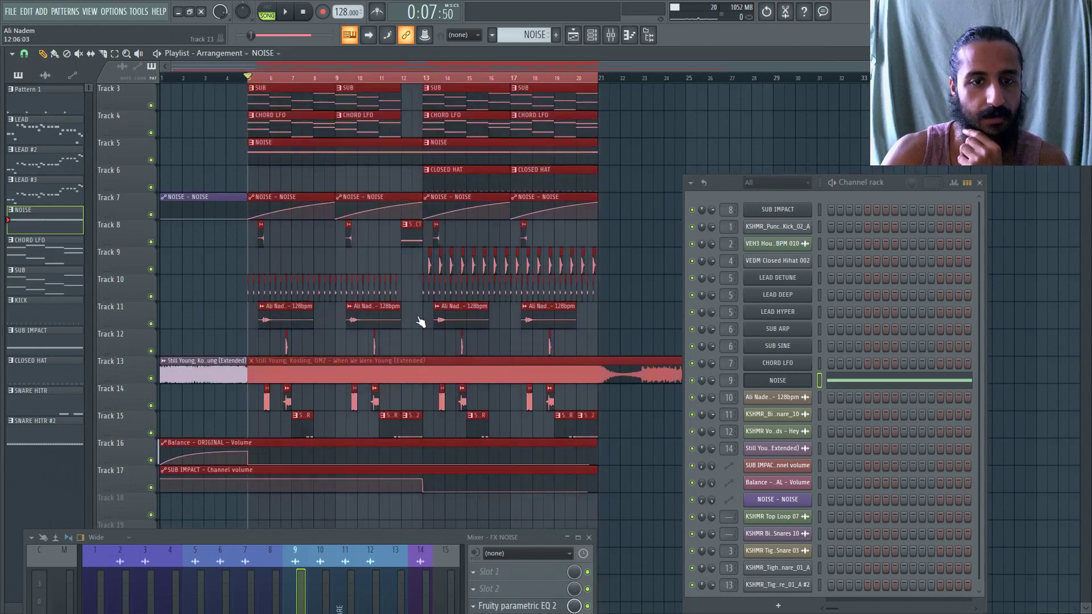
Play the full arrangement from bar 5 with the mixer levels in view and stop it again.
left_click_drag(442, 525, 470, 297)
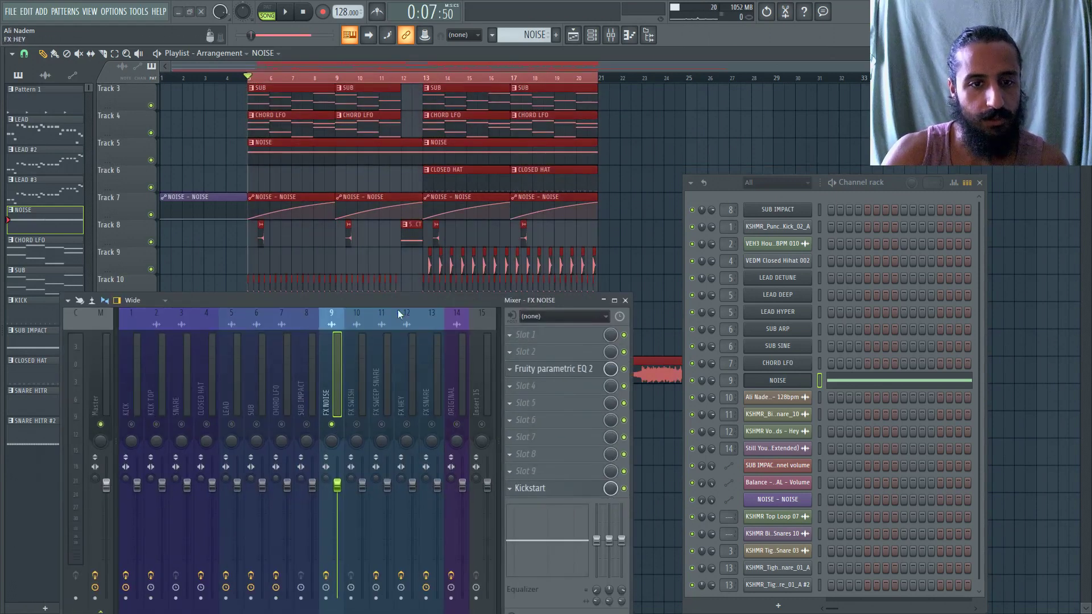
key("space")
left_click_drag(395, 302, 398, 462)
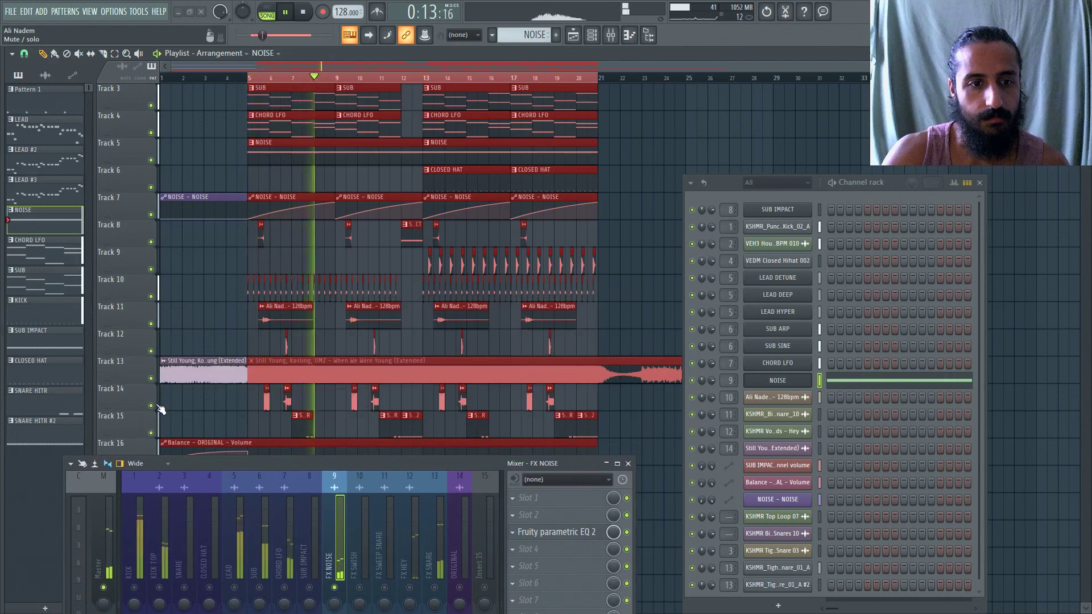
left_click(310, 14)
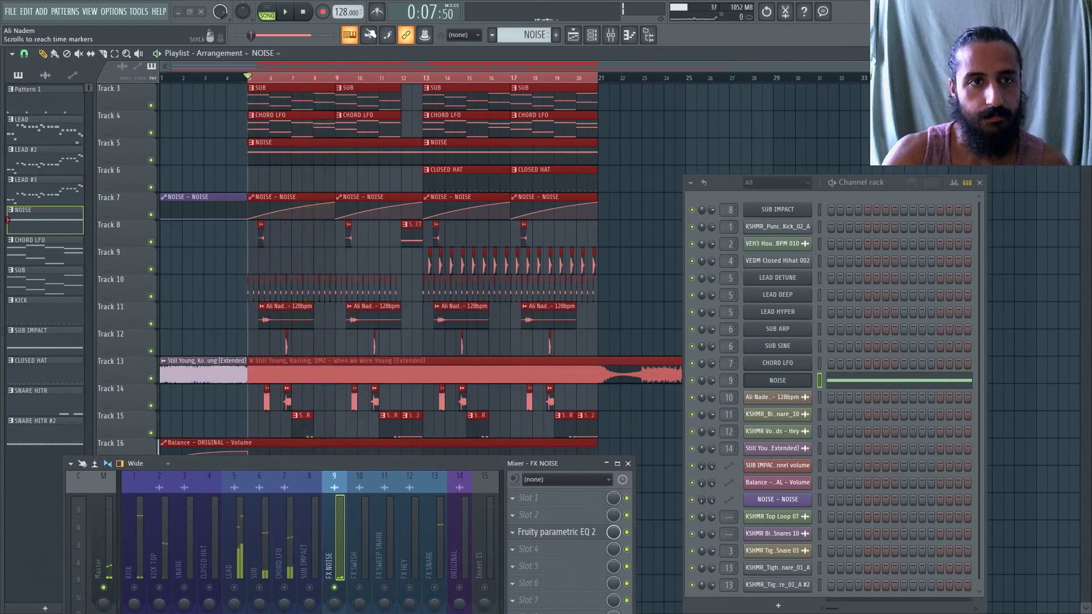
Reopen the NOISE channel's Massive and view its LFO 5 and EQ settings.
left_click(775, 381)
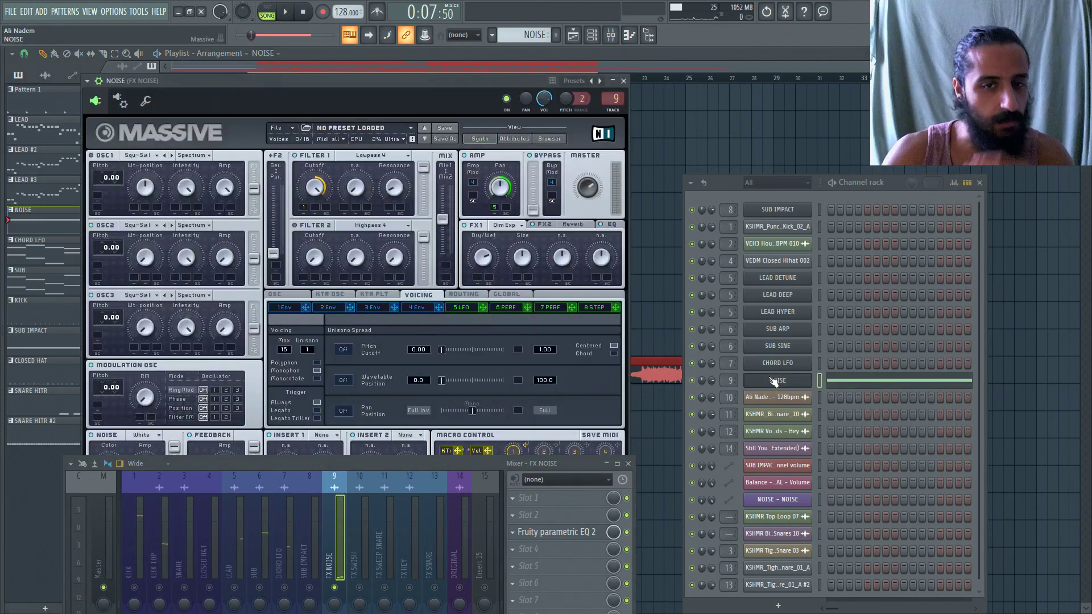
left_click_drag(574, 467, 608, 562)
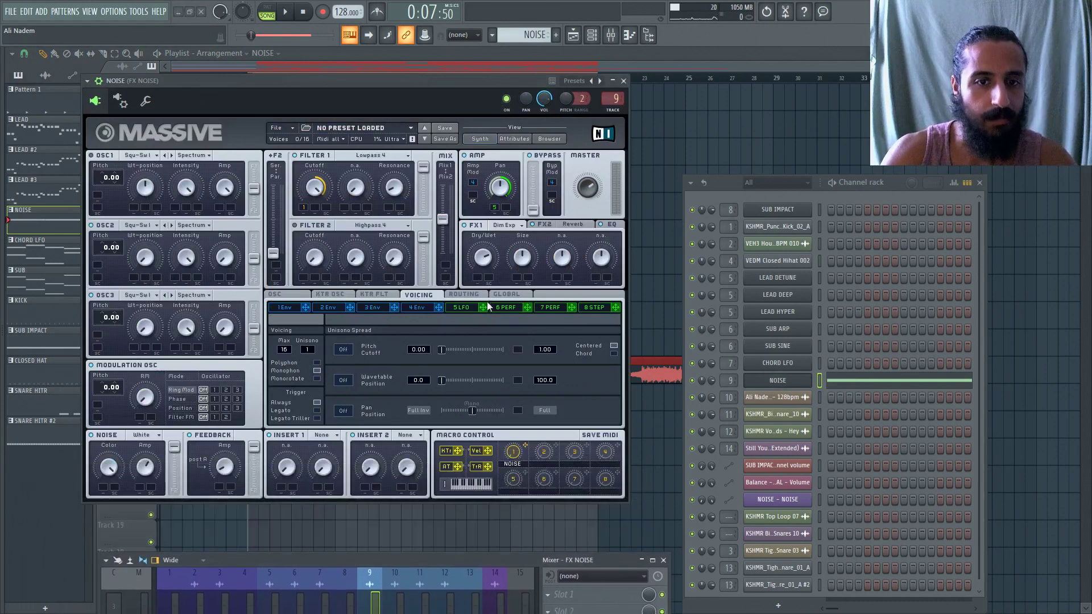
left_click(465, 308)
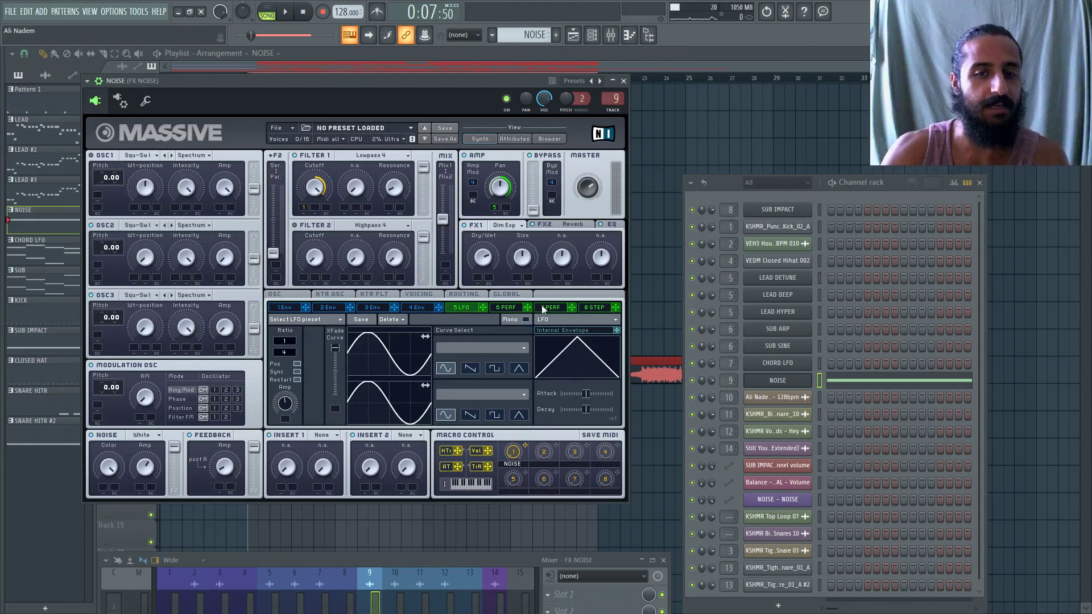
left_click(610, 225)
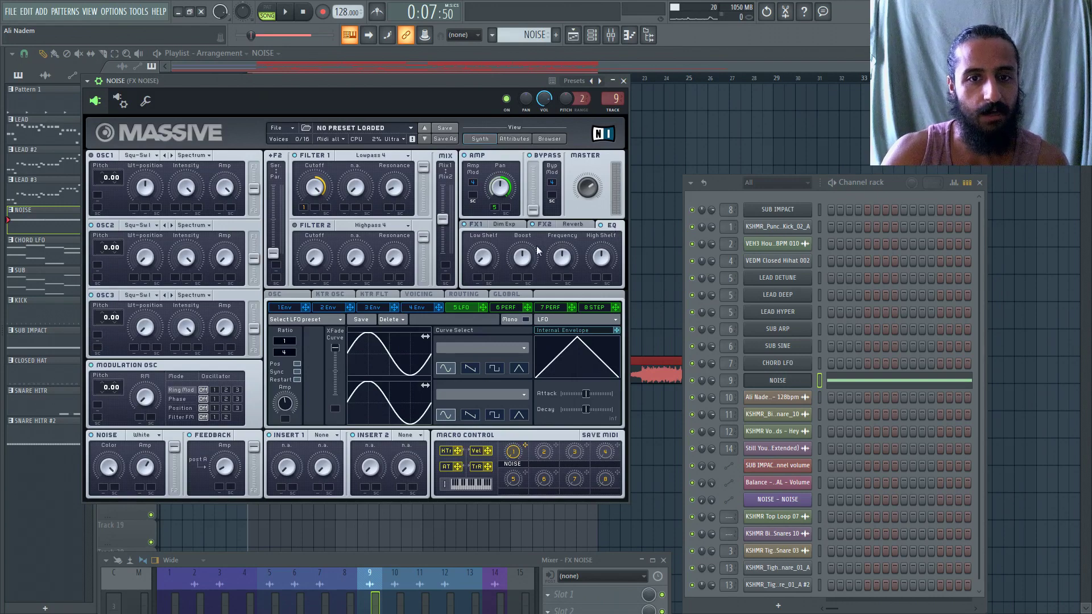
View the Fruity parametric EQ 2 and Kickstart settings on the FX NOISE mixer track and return to the playlist.
left_click_drag(545, 561, 519, 375)
left_click(566, 447)
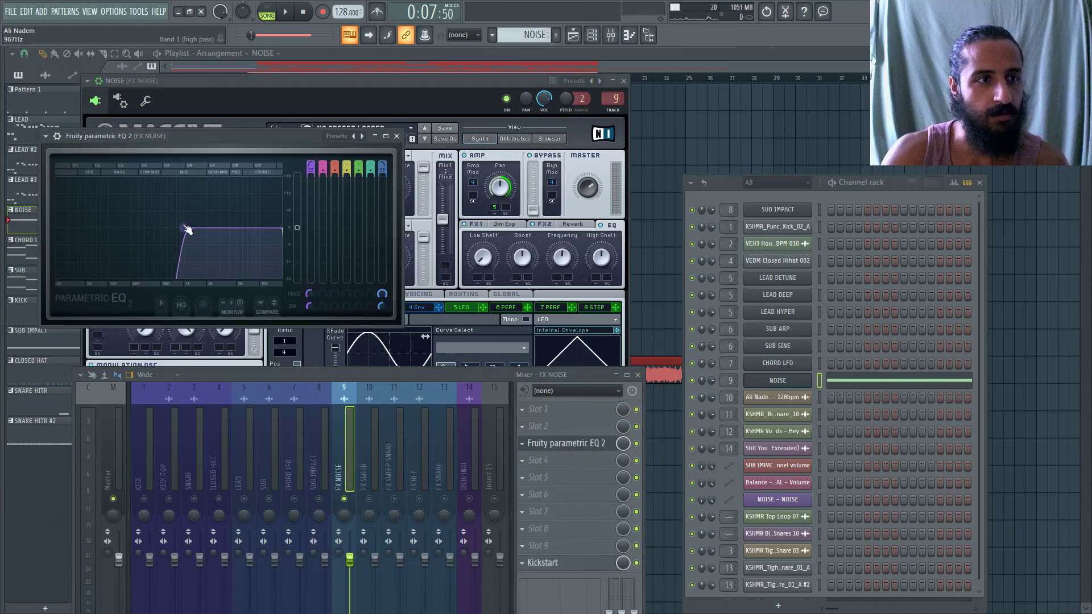
left_click(397, 137)
left_click(570, 564)
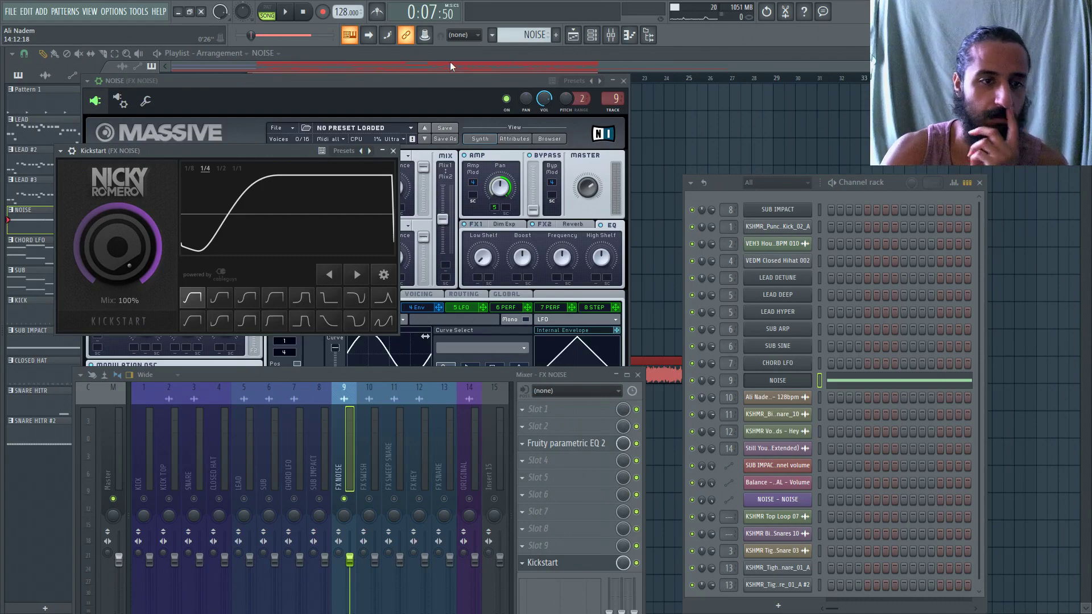
left_click(401, 67)
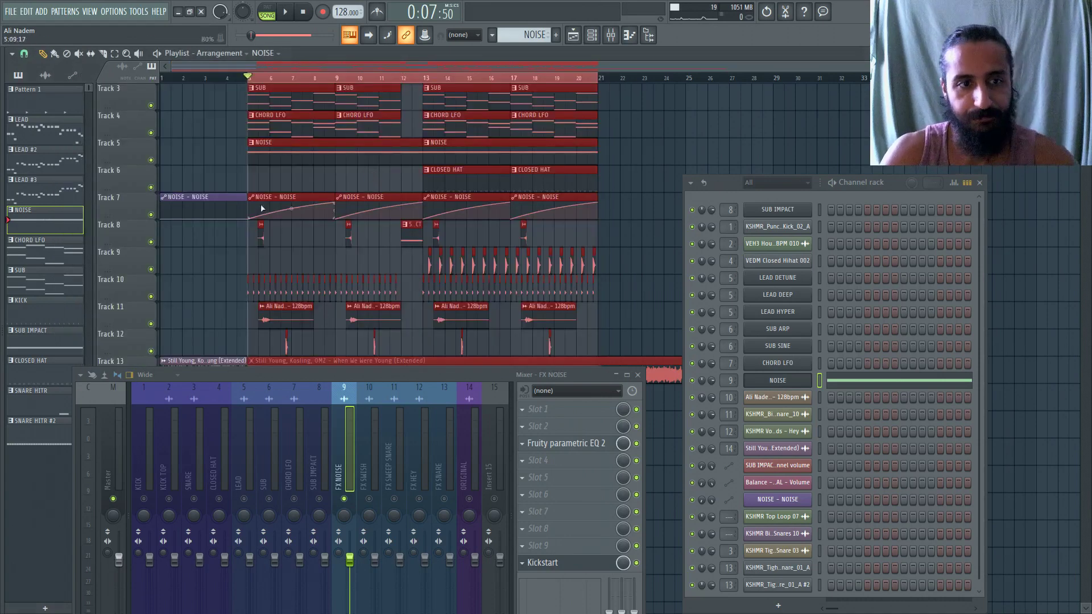
Open the sample settings of the VEH3 Houseloops clip on Track 10 and briefly play the arrangement from bar 5.
scroll(241, 275, "up", 6)
double_click(309, 294)
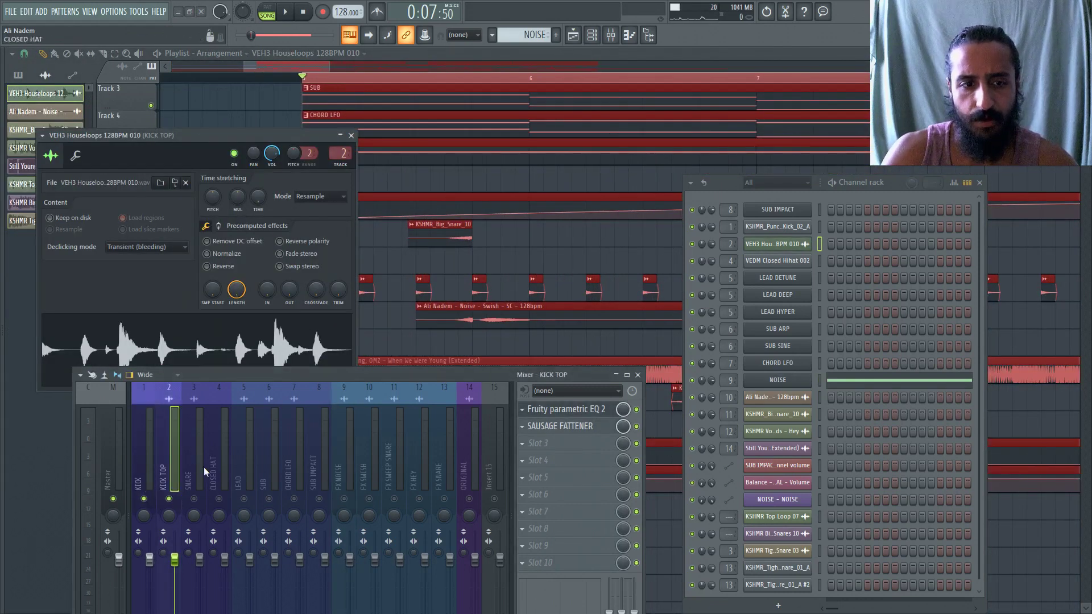
scroll(422, 200, "down", 1)
scroll(421, 200, "down", 1)
key("space")
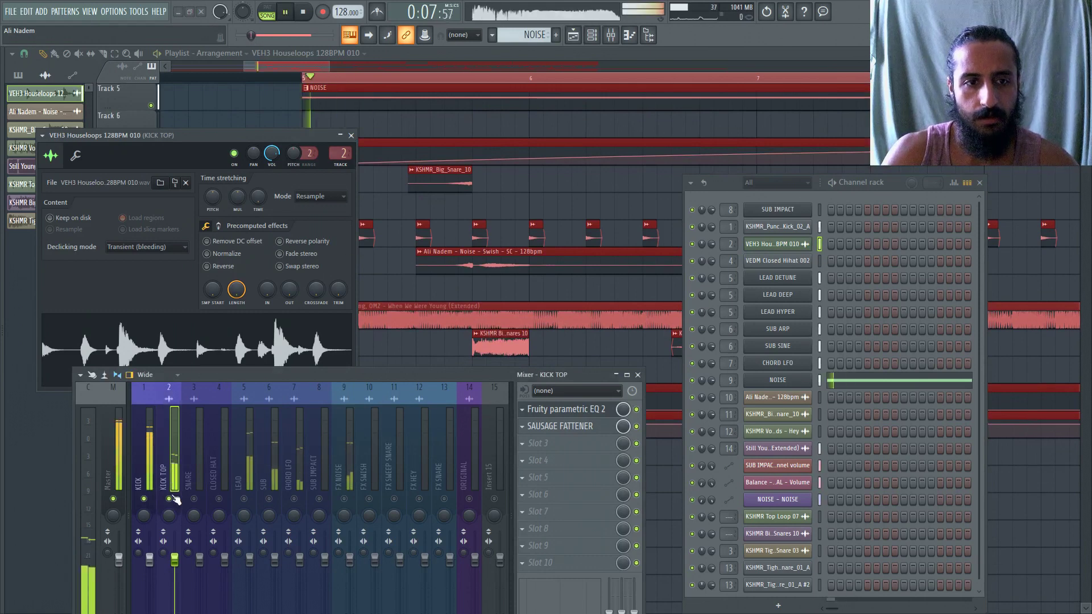
key("space")
Reopen the VEH3 Houseloops clip's settings, audition the full original sample, and stop playback.
left_click(458, 57)
scroll(303, 227, "up", 4)
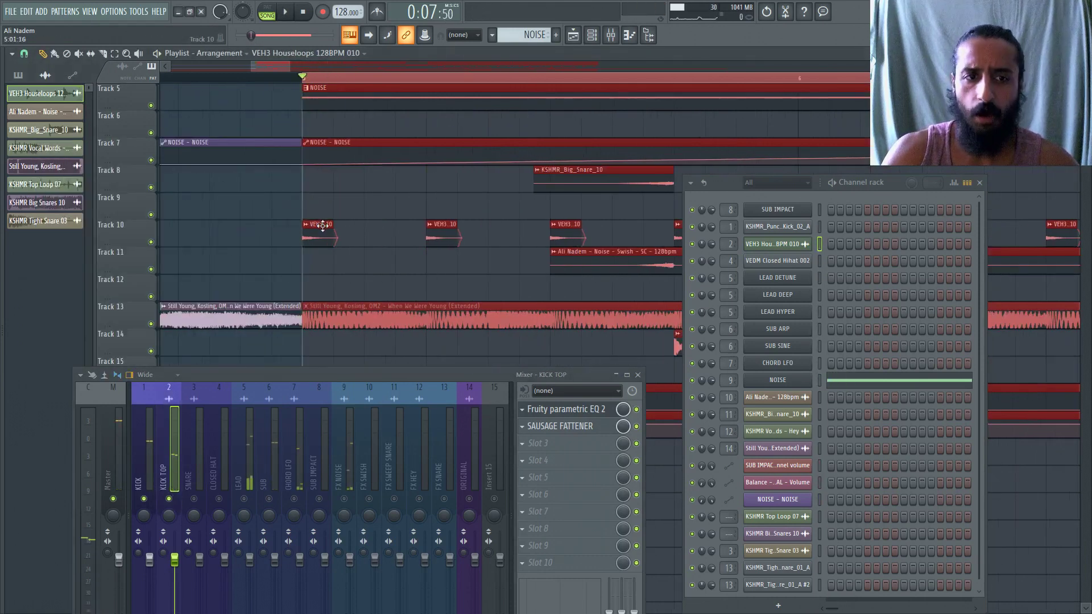
double_click(322, 226)
left_click(287, 349)
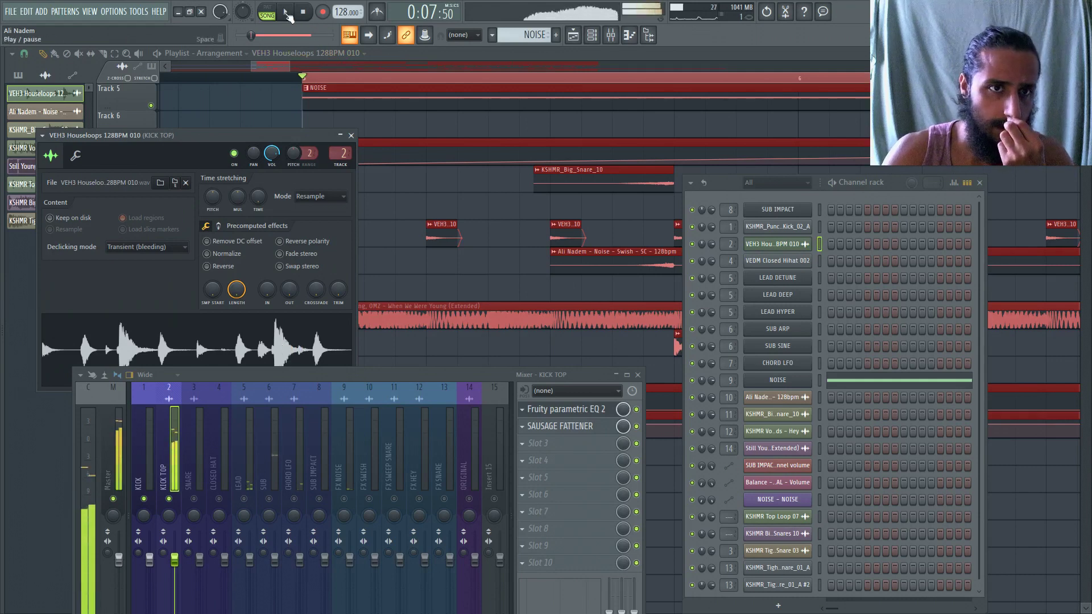
left_click(305, 14)
Examine the short VEH3 Houseloops clips on Track 10 up close and compare them with the full sample waveform.
left_click(474, 59)
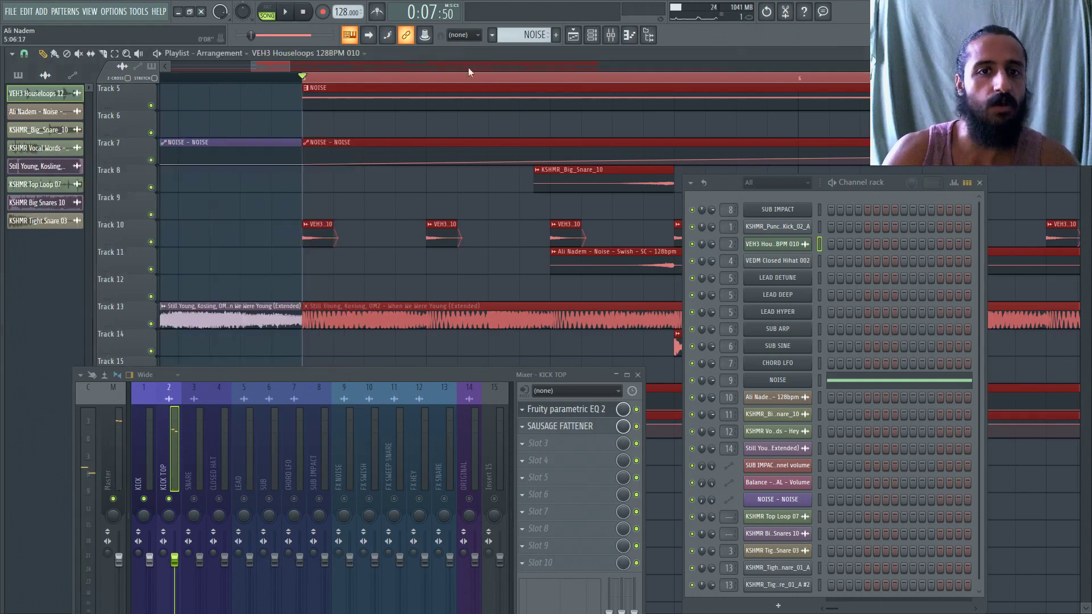
scroll(381, 209, "down", 3)
scroll(381, 210, "up", 5)
scroll(449, 231, "up", 1)
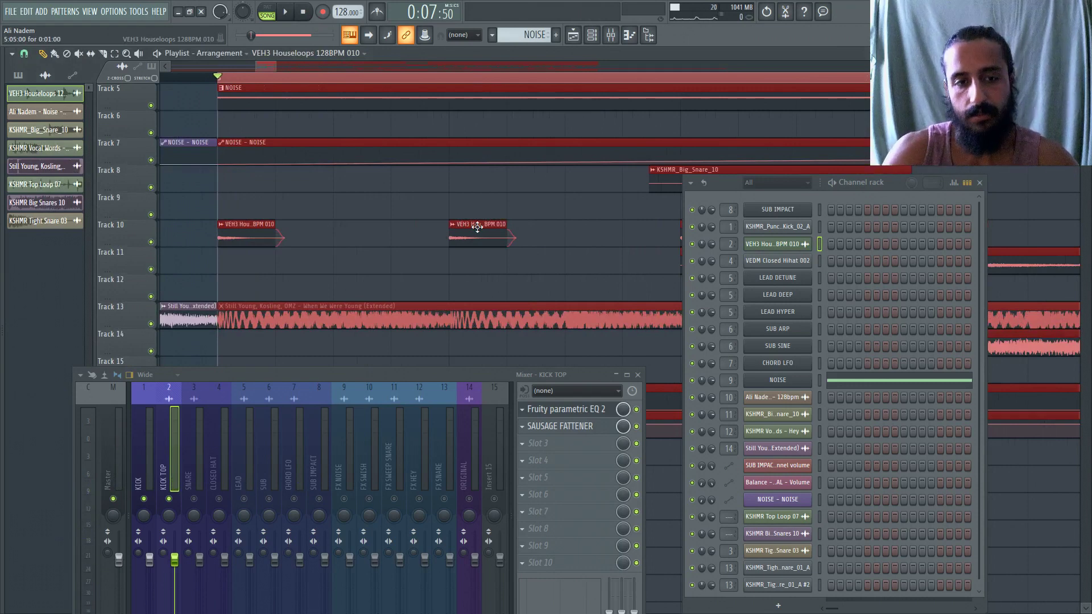
scroll(480, 238, "down", 2)
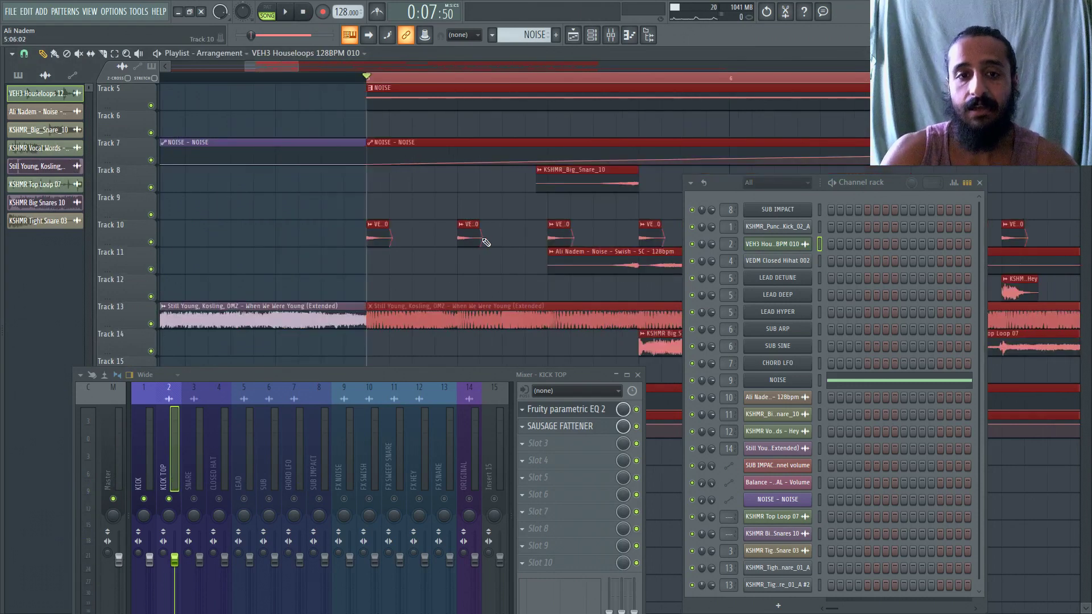
double_click(472, 238)
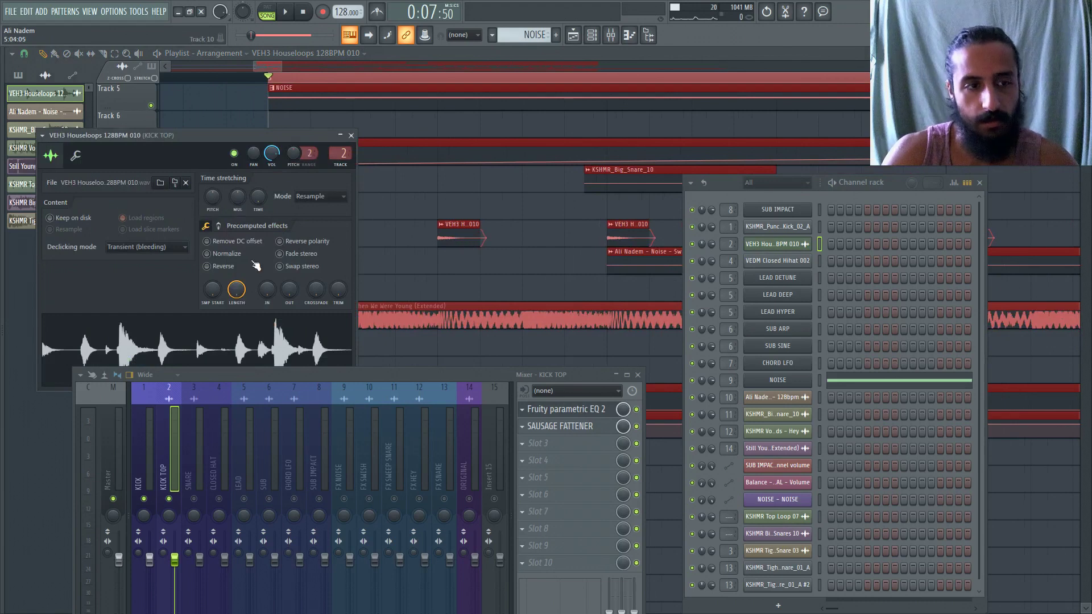
left_click(472, 232)
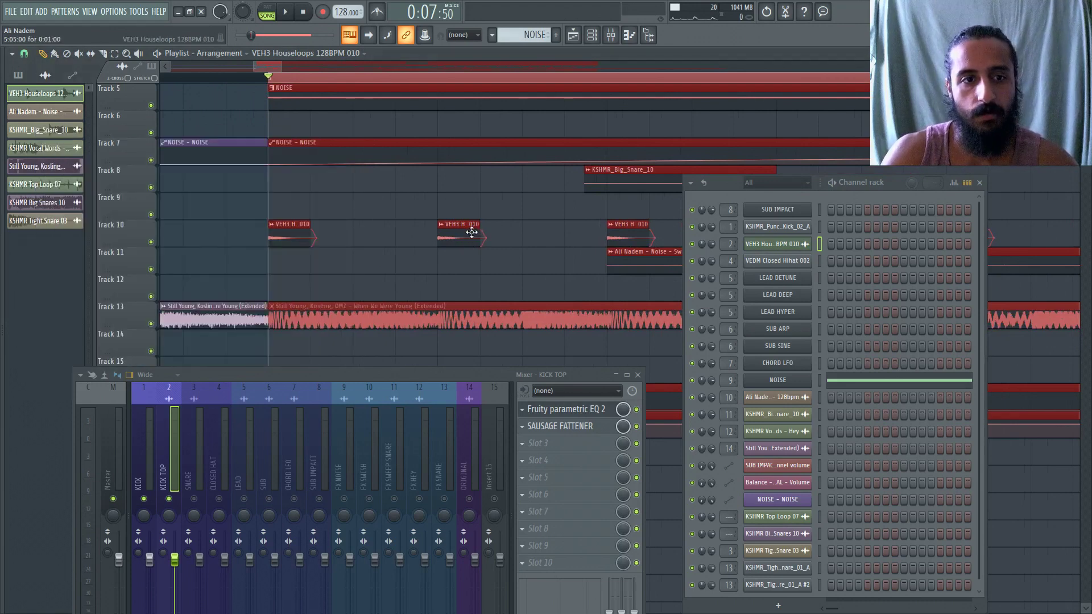
Play short passages from bar 5 to hear the KICK TOP layer within the arrangement.
key("space")
key("space")
scroll(472, 233, "down", 3)
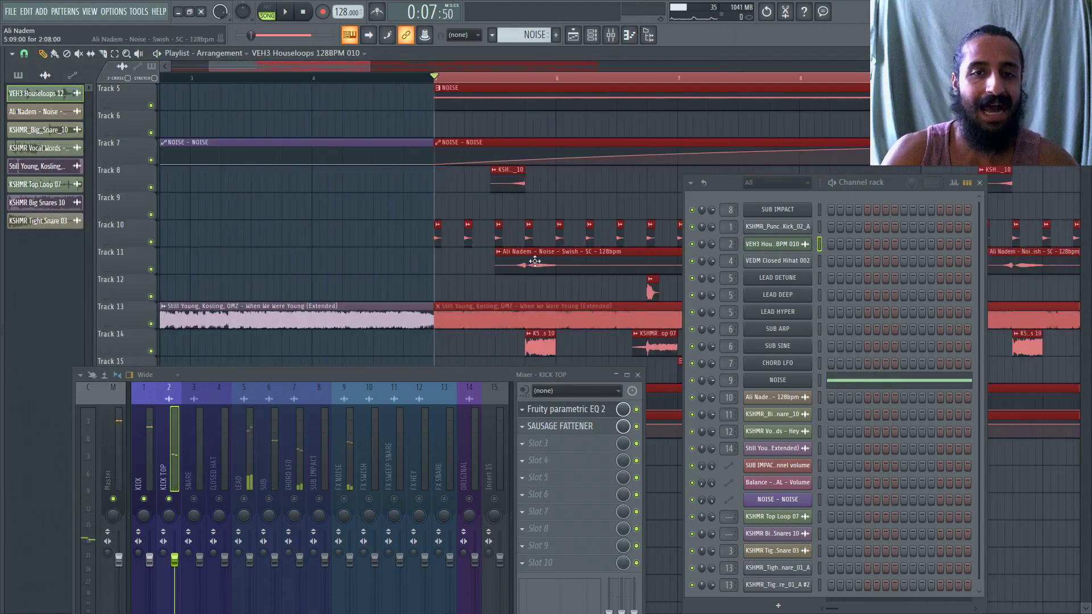
scroll(535, 261, "down", 2)
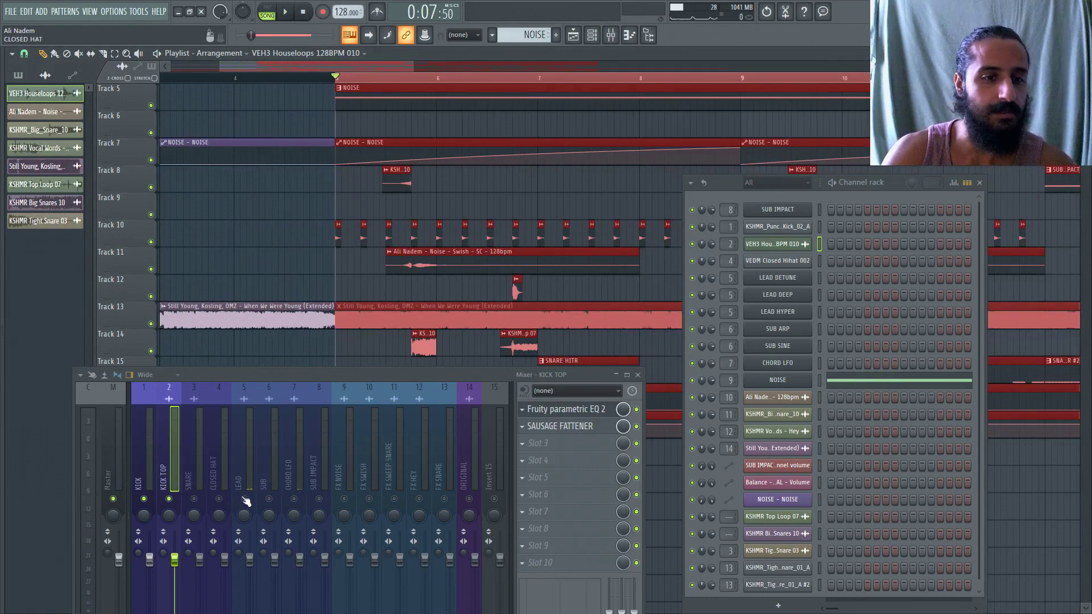
key("space")
key("space")
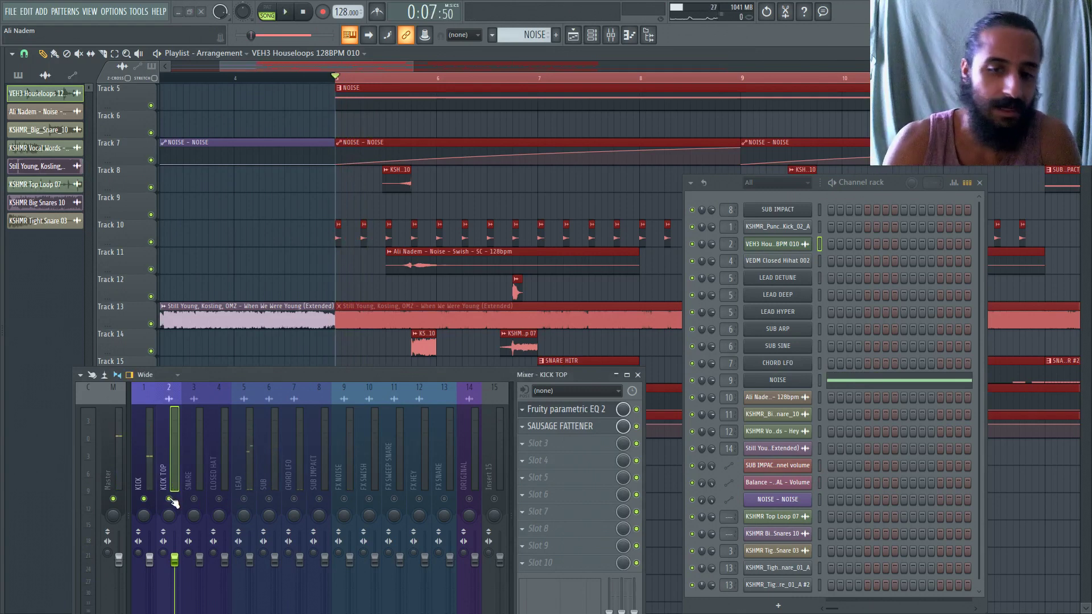
View the Fruity parametric EQ 2 and SAUSAGE FATTENER settings on the KICK TOP mixer track and close both effects.
scroll(327, 320, "down", 5)
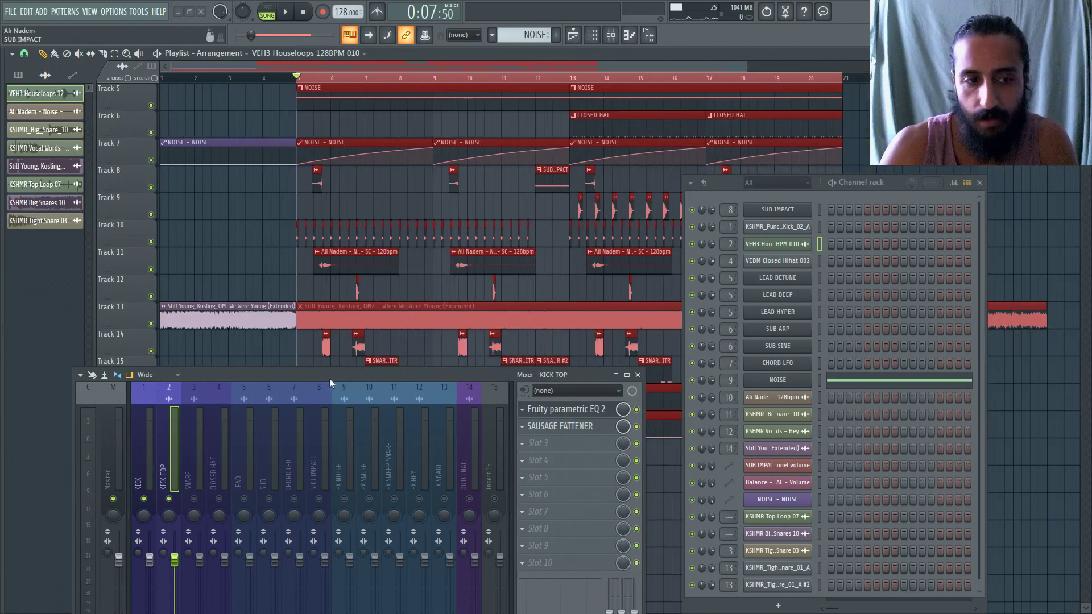
left_click(577, 411)
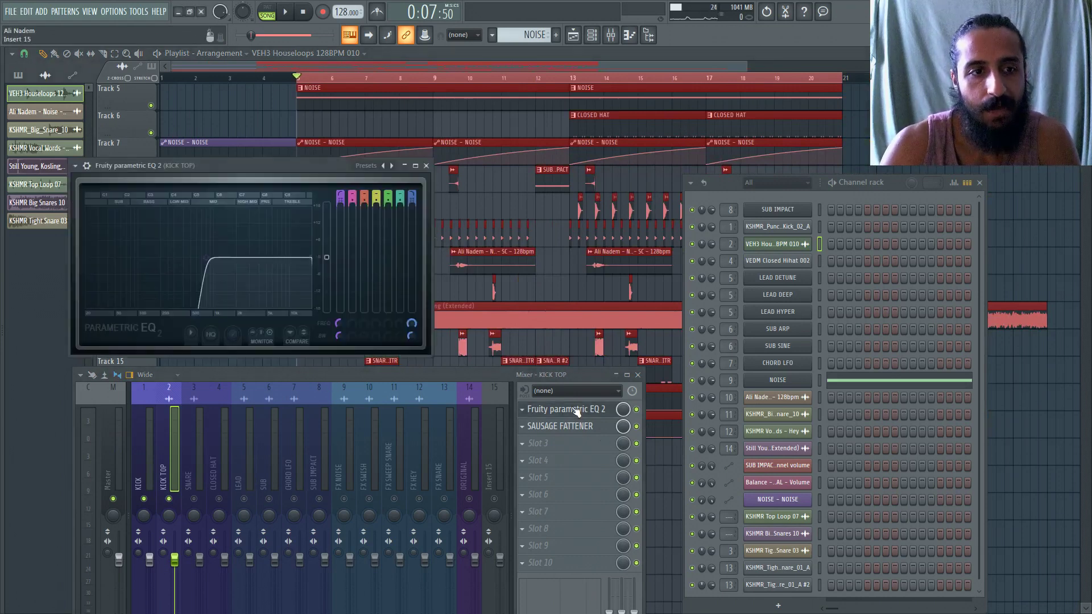
left_click(577, 412)
left_click(579, 427)
left_click(580, 428)
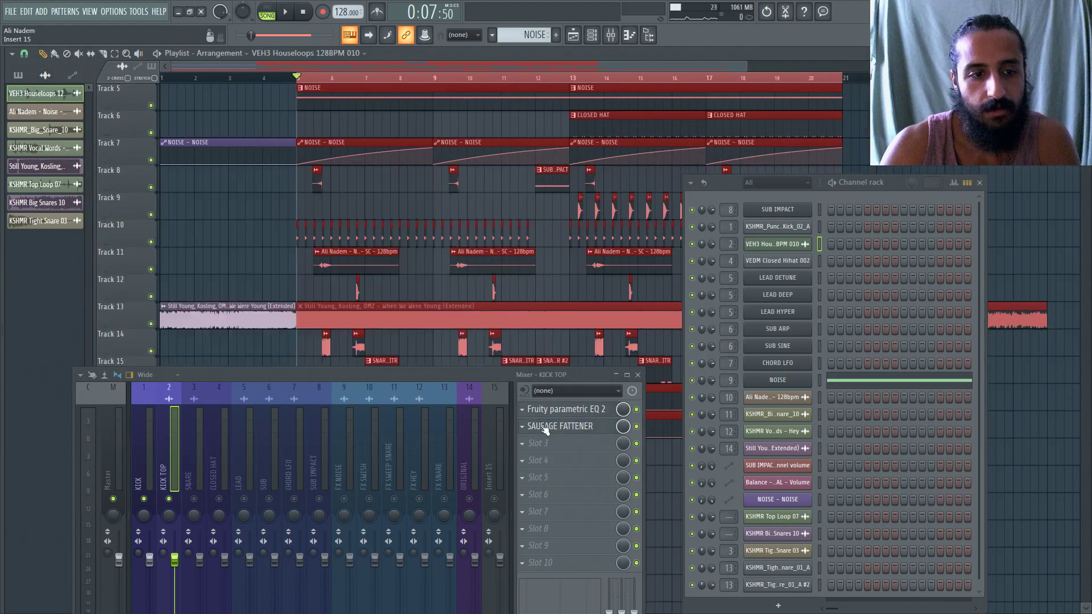
Select the KICK mixer track and view its SAUSAGE FATTENER and RBass Mono settings.
left_click_drag(498, 377, 497, 444)
left_click(154, 498)
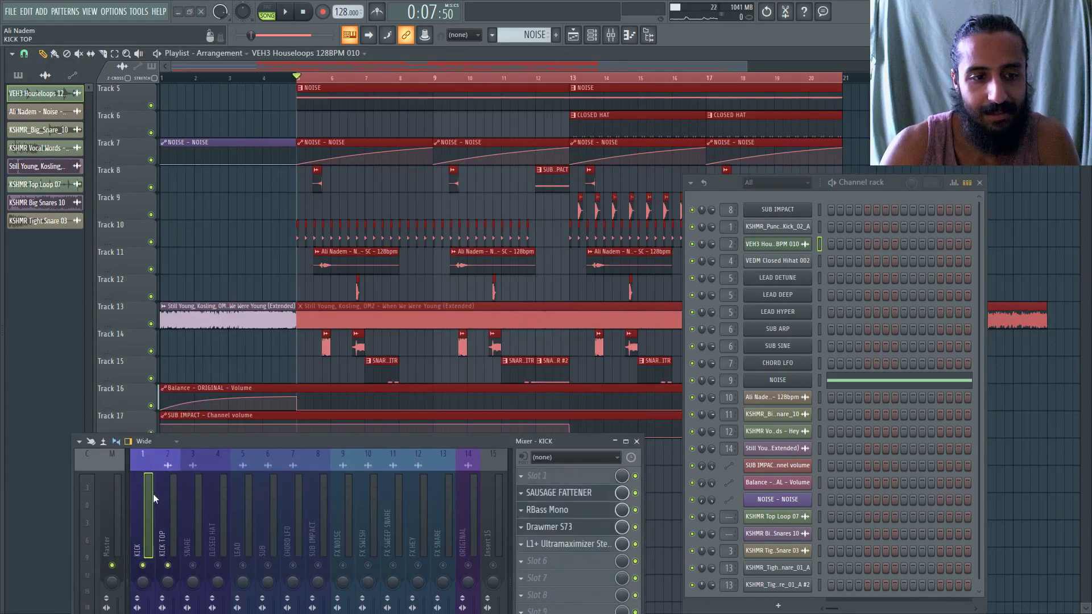
left_click(569, 493)
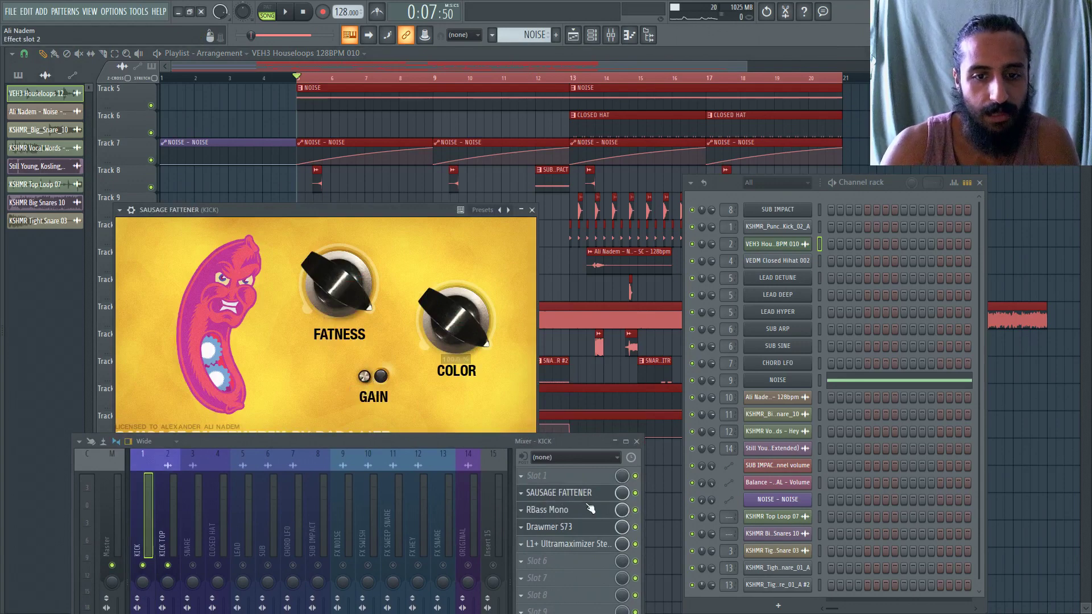
left_click(569, 493)
left_click(569, 510)
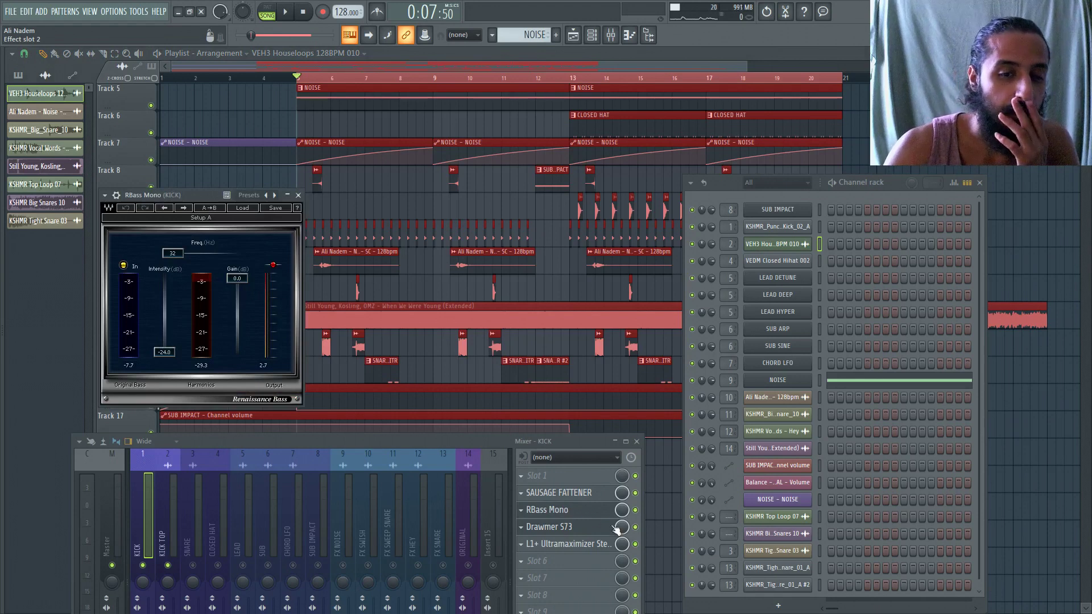
Mute the KICK TOP mixer track and play a short passage to compare the KICK with its effects bypassed and enabled.
left_click(635, 528)
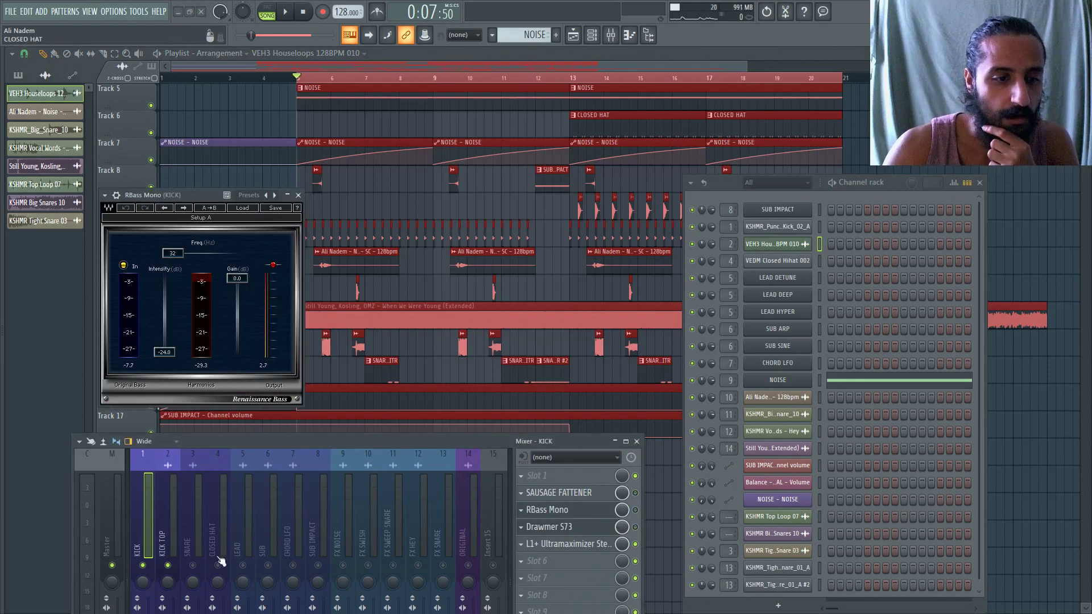
left_click(168, 565)
key("space")
key("space")
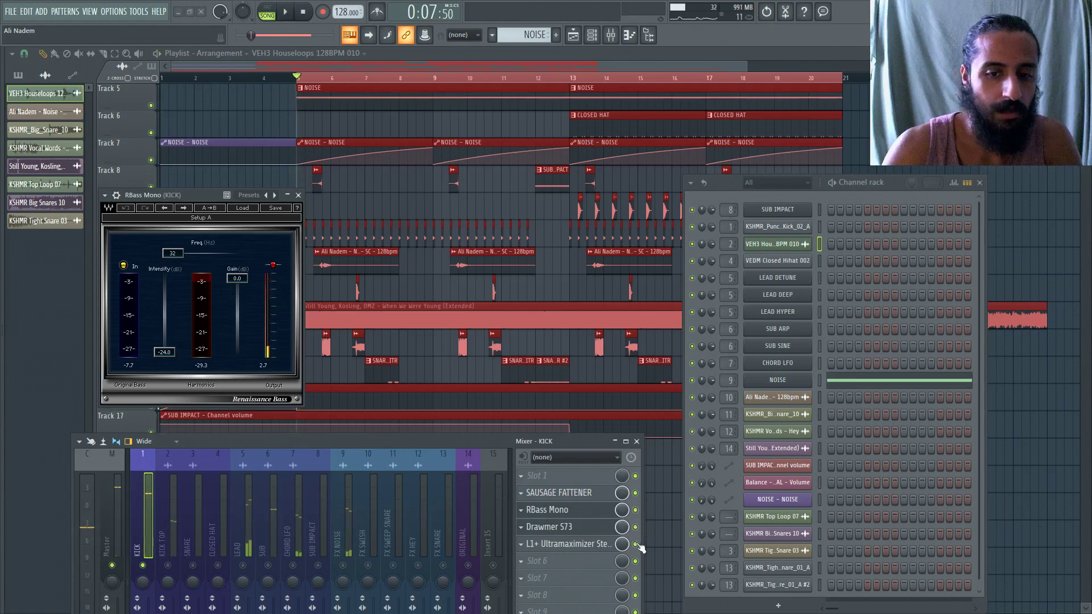
View the L1+ Ultramaximizer Stereo settings on the KICK mixer track and close the open effect windows.
left_click(568, 545)
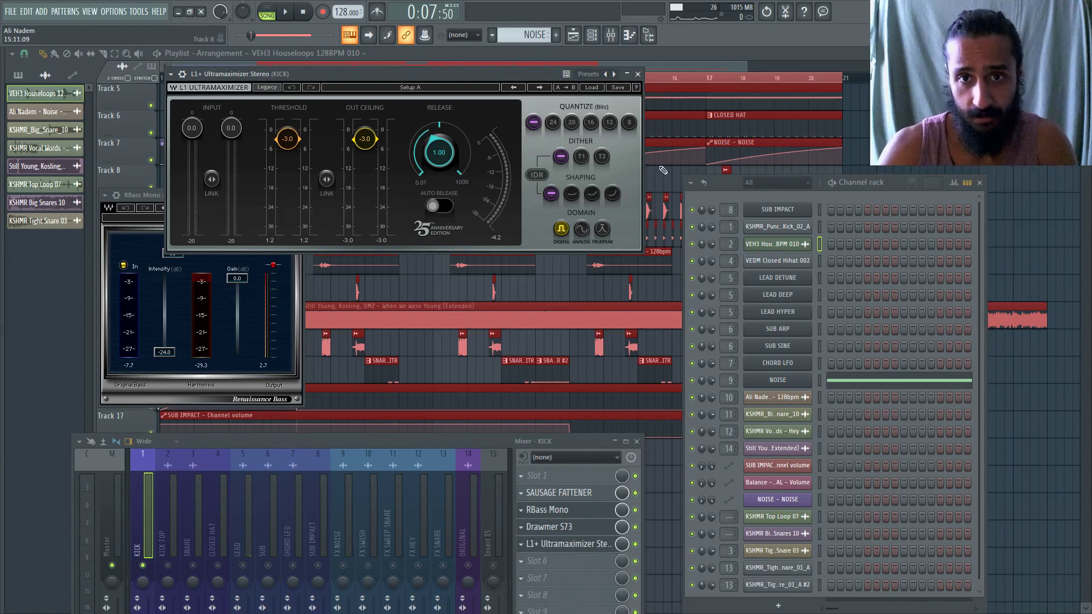
left_click(637, 74)
key("Escape")
Move the Channel rack aside so the playlist clips up to bar 21 are uncovered.
scroll(517, 91, "down", 3)
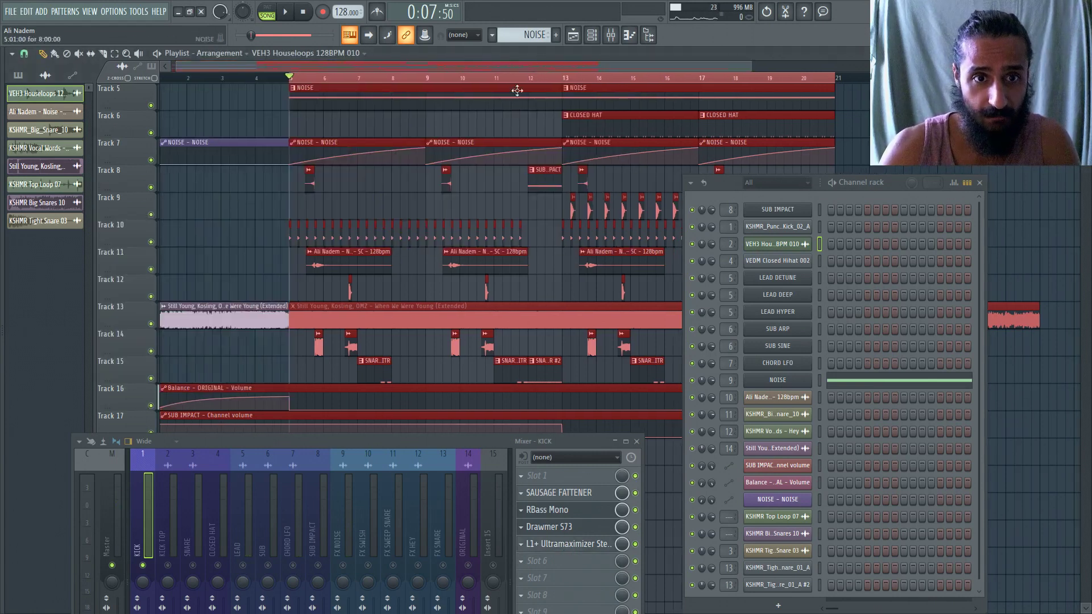
scroll(398, 178, "up", 4)
scroll(248, 204, "up", 2)
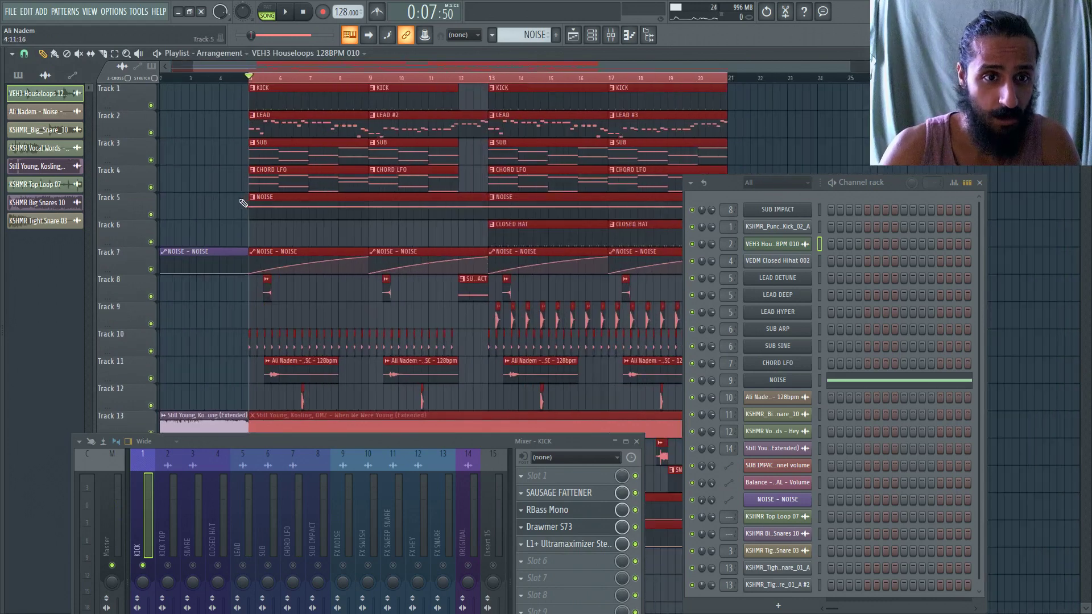
scroll(582, 138, "down", 2)
left_click_drag(698, 179, 861, 221)
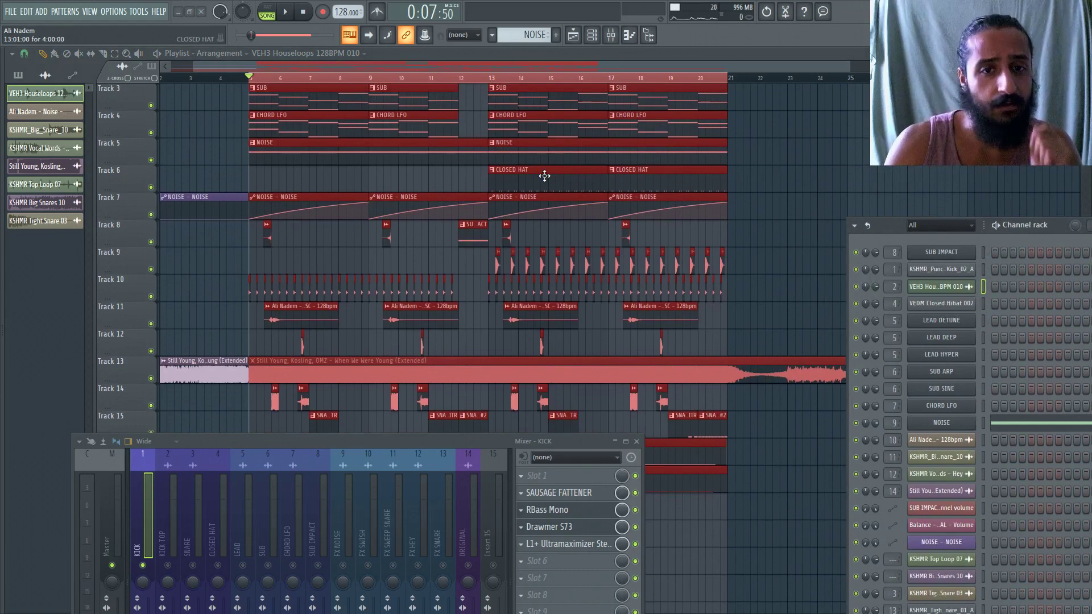
Play the CLOSED HAT pattern from its piano roll and check the Fruity parametric EQ 2 on the CLOSED HAT mixer track.
double_click(544, 176)
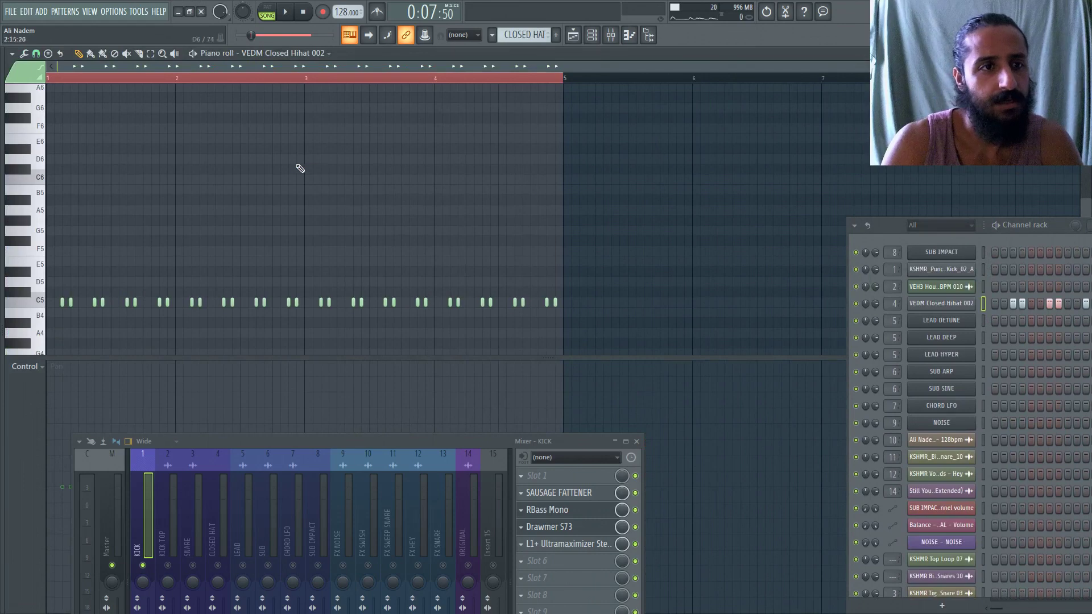
key("space")
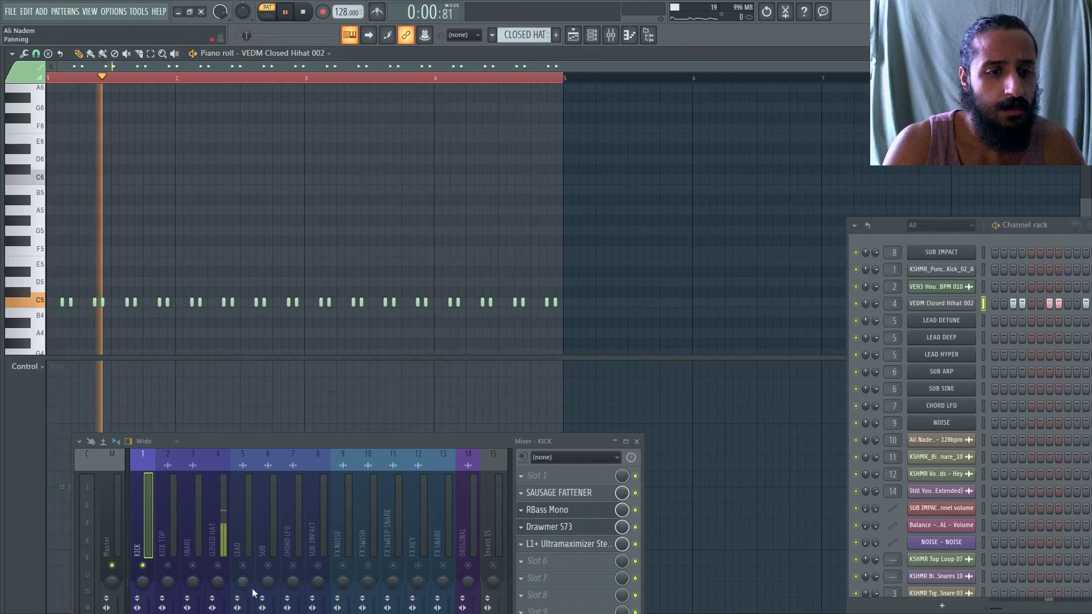
left_click(573, 35)
left_click(226, 507)
key("space")
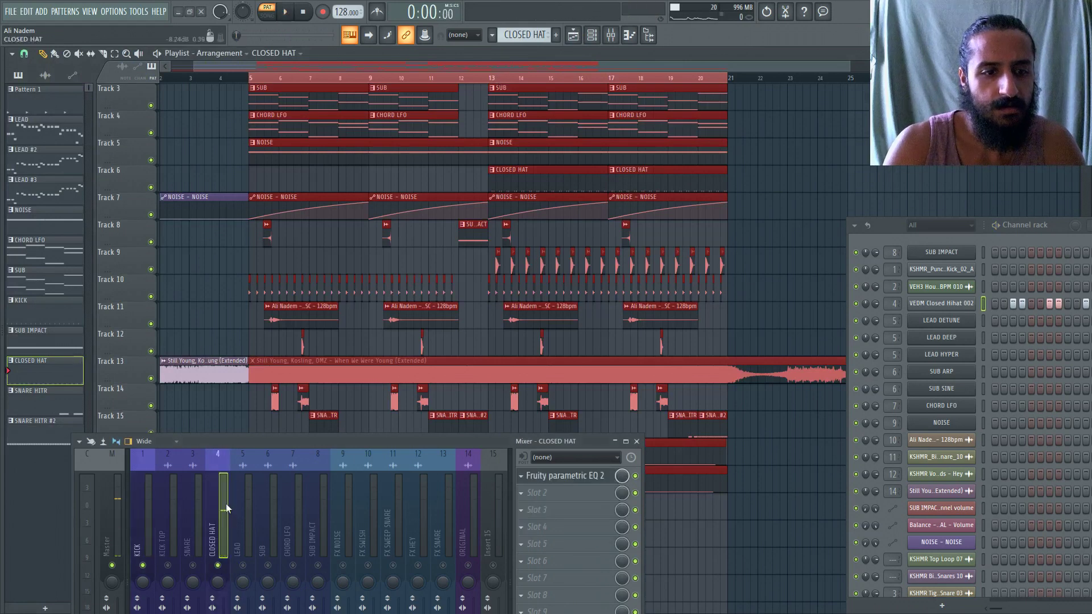
left_click(589, 478)
left_click(589, 478)
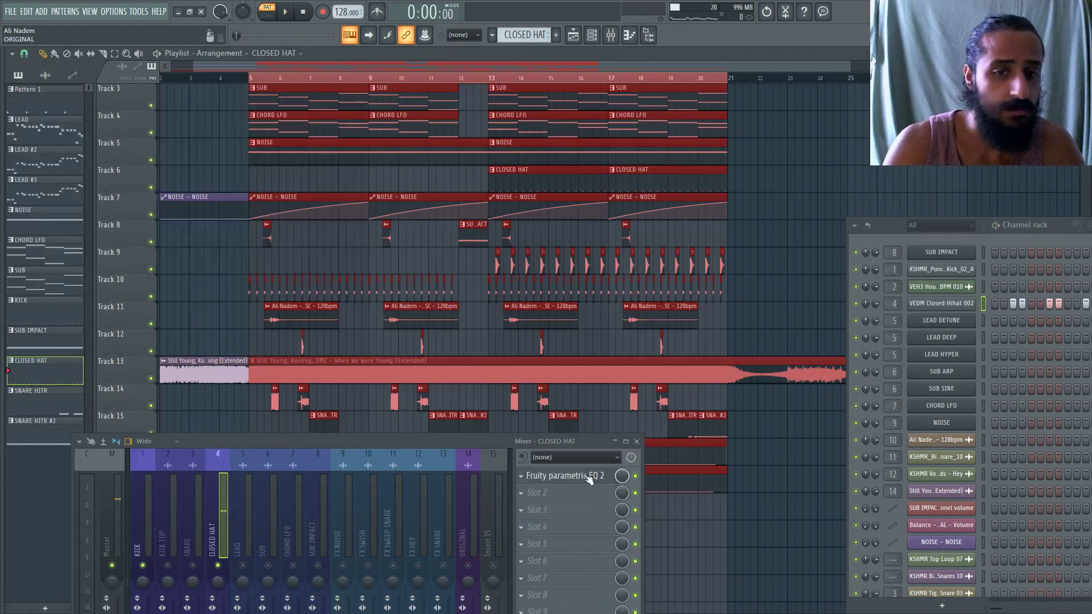
Select the playlist time range from bar 12 to bar 13.
scroll(459, 225, "down", 1)
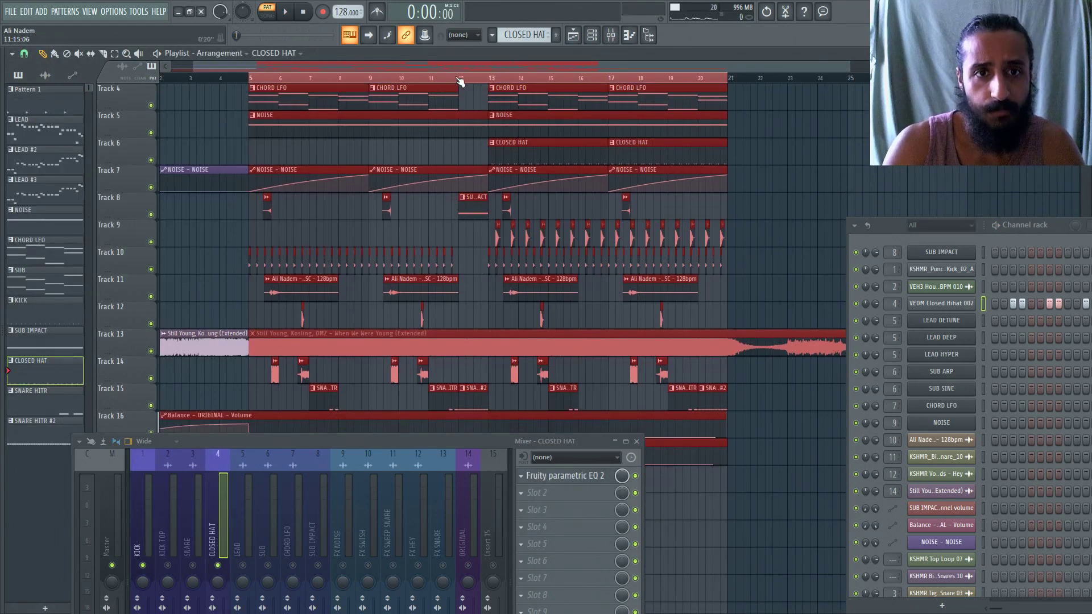
left_click(461, 79)
left_click_drag(462, 78, 488, 78)
Open the SUB IMPACT pattern from Track 8 with its Massive synth and play the selected bar.
scroll(475, 217, "down", 3)
scroll(476, 227, "up", 3)
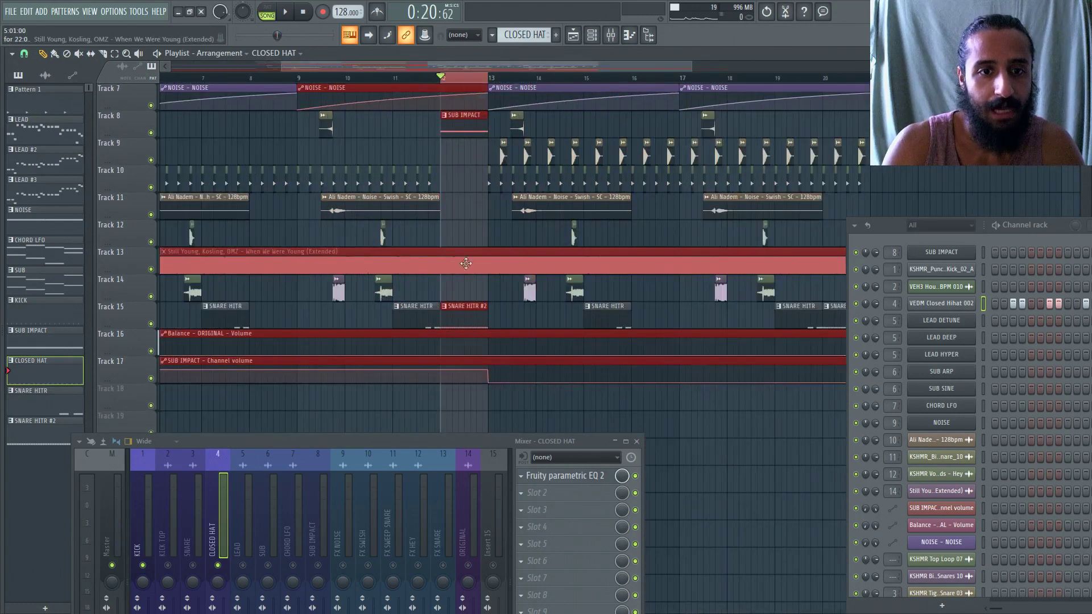
scroll(467, 236, "up", 2)
scroll(470, 234, "up", 4)
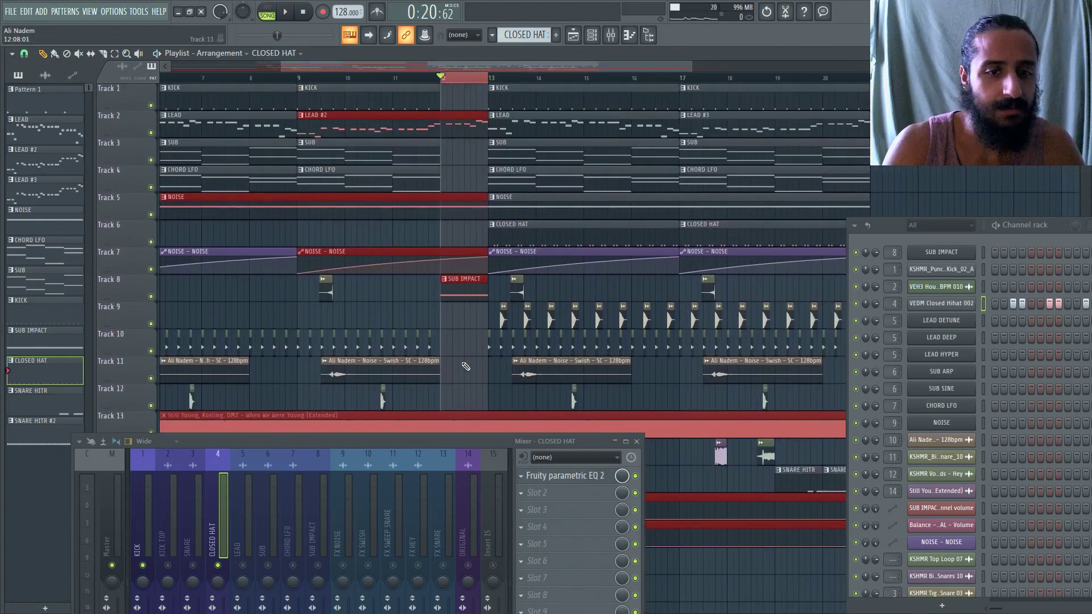
double_click(475, 291)
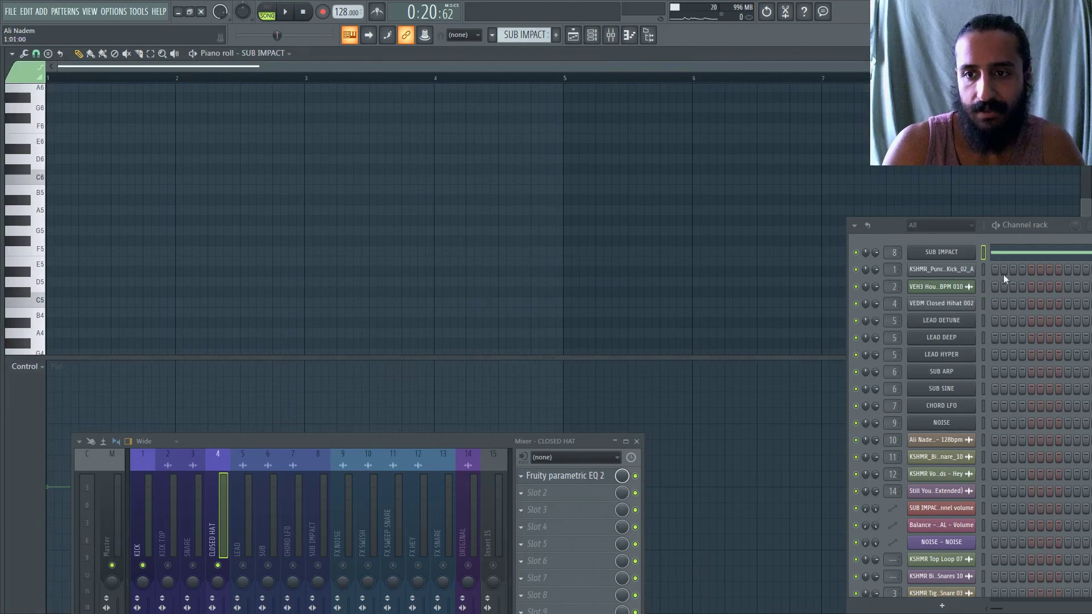
left_click(941, 252)
key("space")
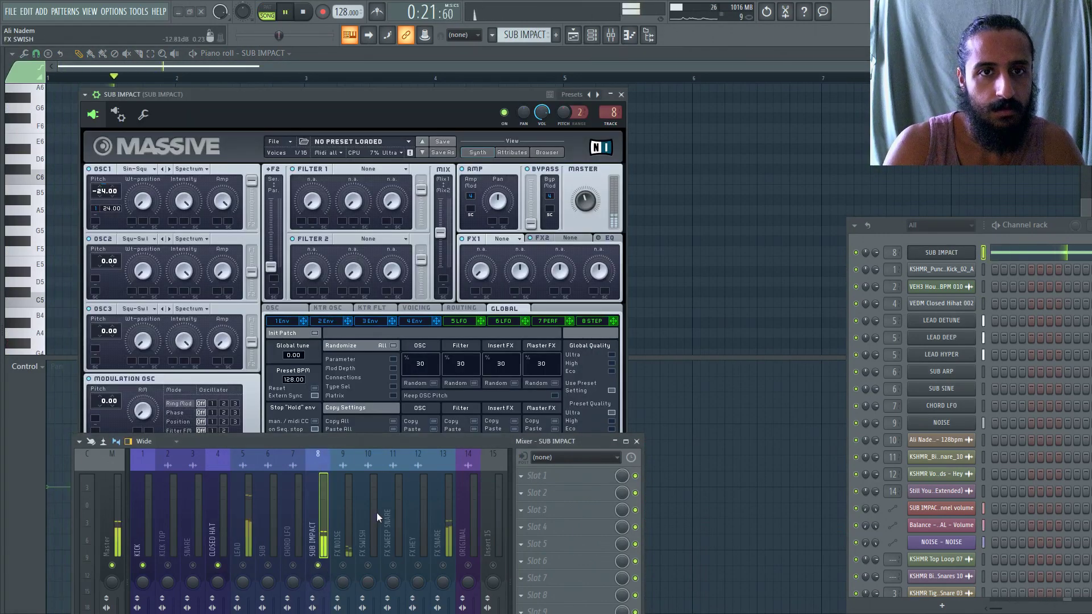
key("space")
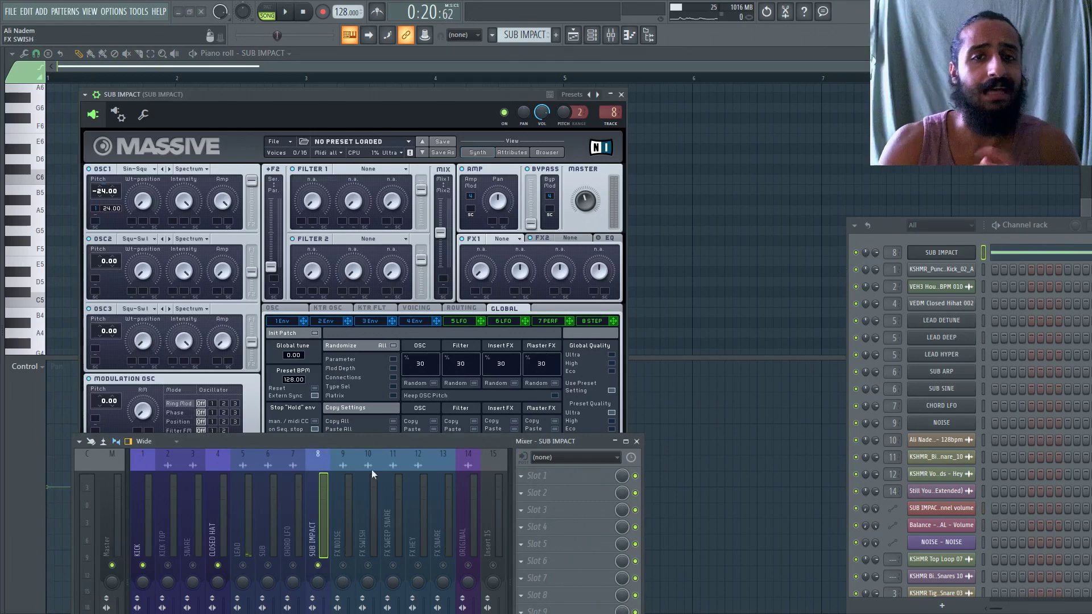
View the SUB IMPACT note in the piano roll and show its Massive synth settings again.
key("F5")
scroll(507, 271, "up", 2)
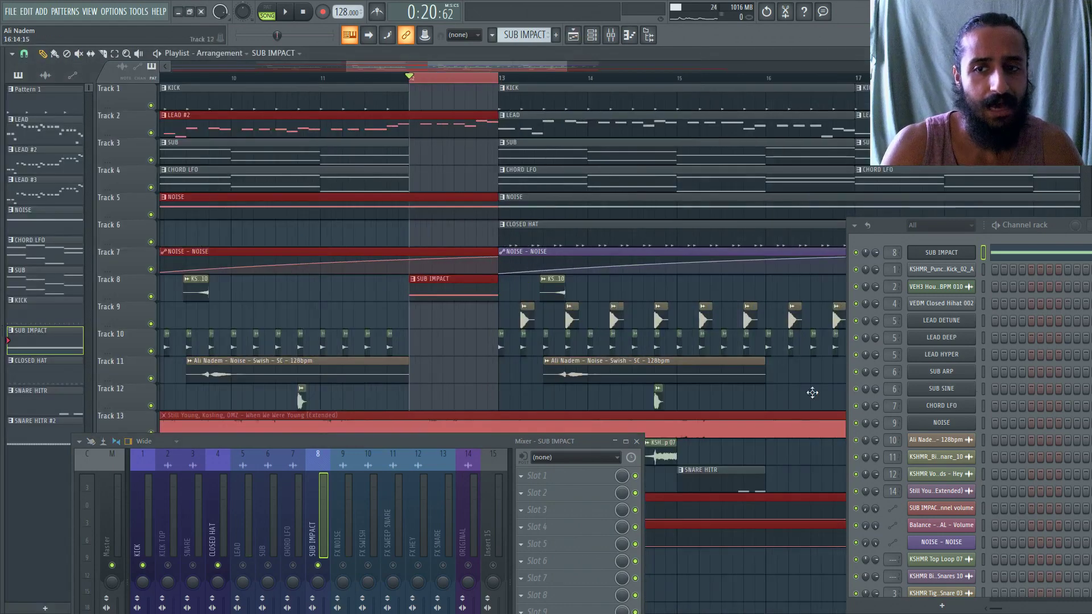
left_click(1013, 257)
scroll(319, 268, "down", 5)
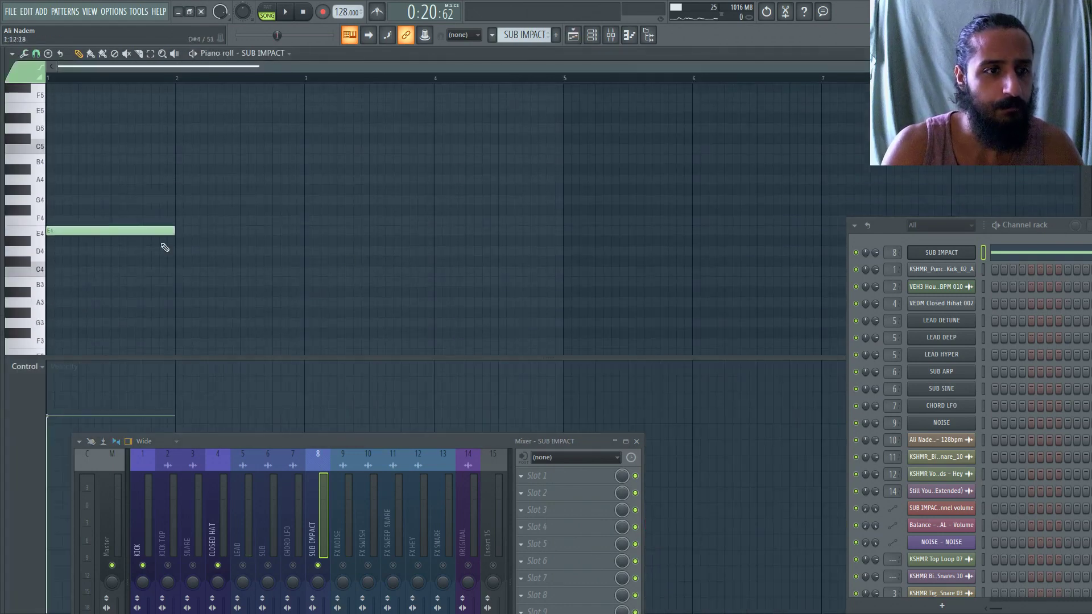
left_click(959, 255)
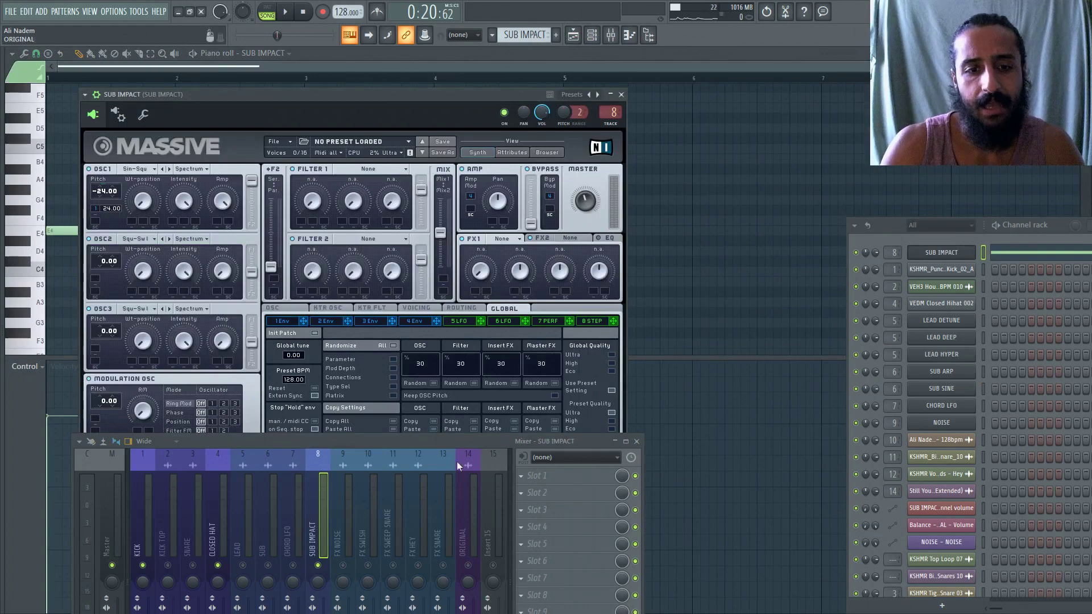
Move the Mixer clear of the playlist and inspect the SUB IMPACT channel volume automation on Track 17 around bar 13.
left_click_drag(455, 440, 458, 541)
left_click(573, 35)
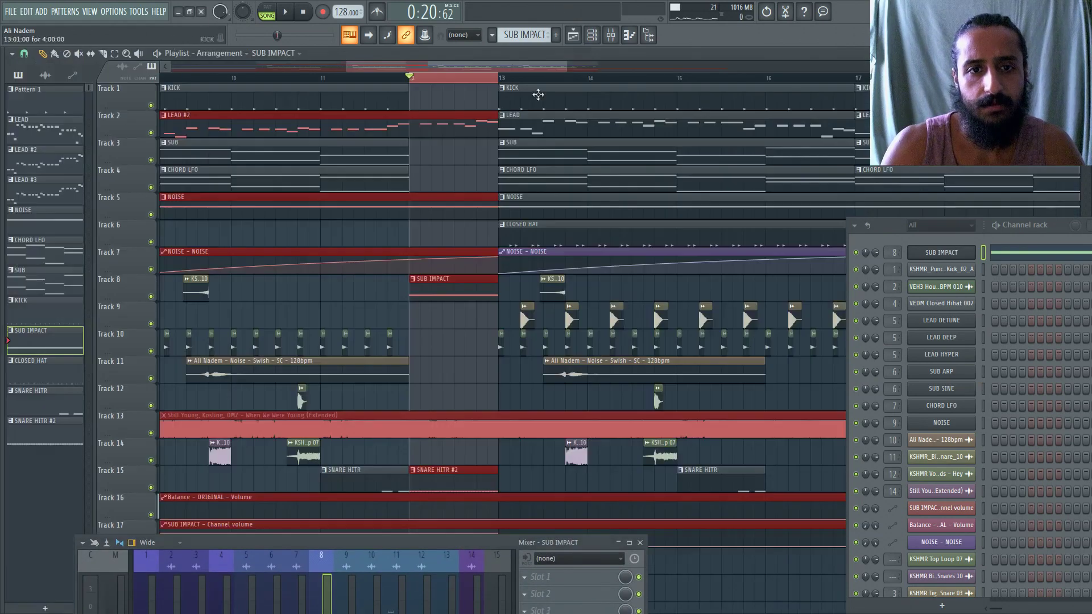
scroll(311, 311, "down", 4)
scroll(314, 311, "down", 3)
scroll(396, 444, "up", 1)
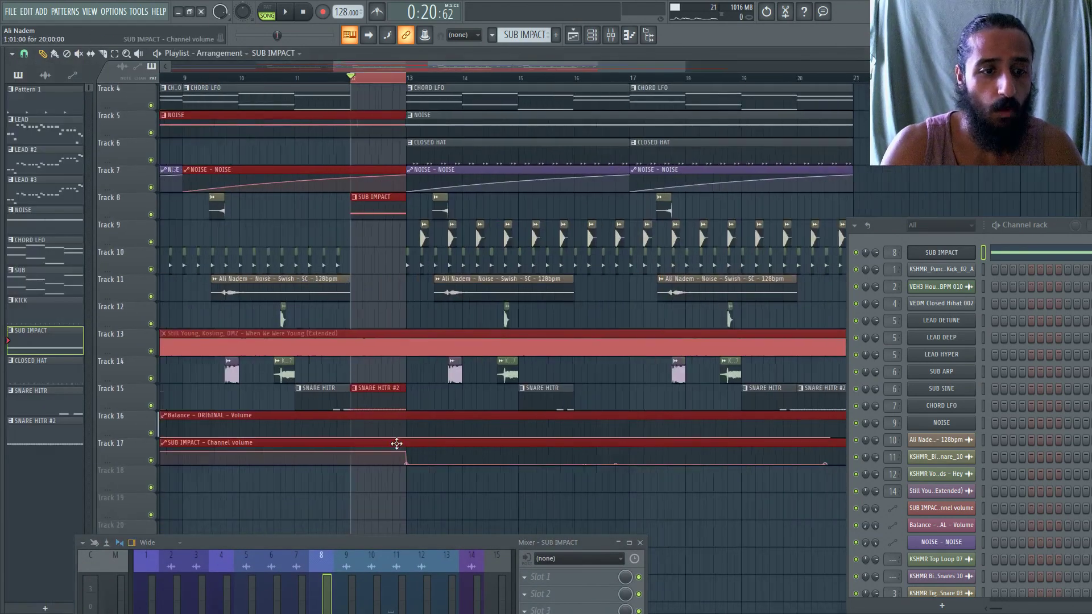
scroll(396, 444, "up", 1)
scroll(397, 444, "up", 1)
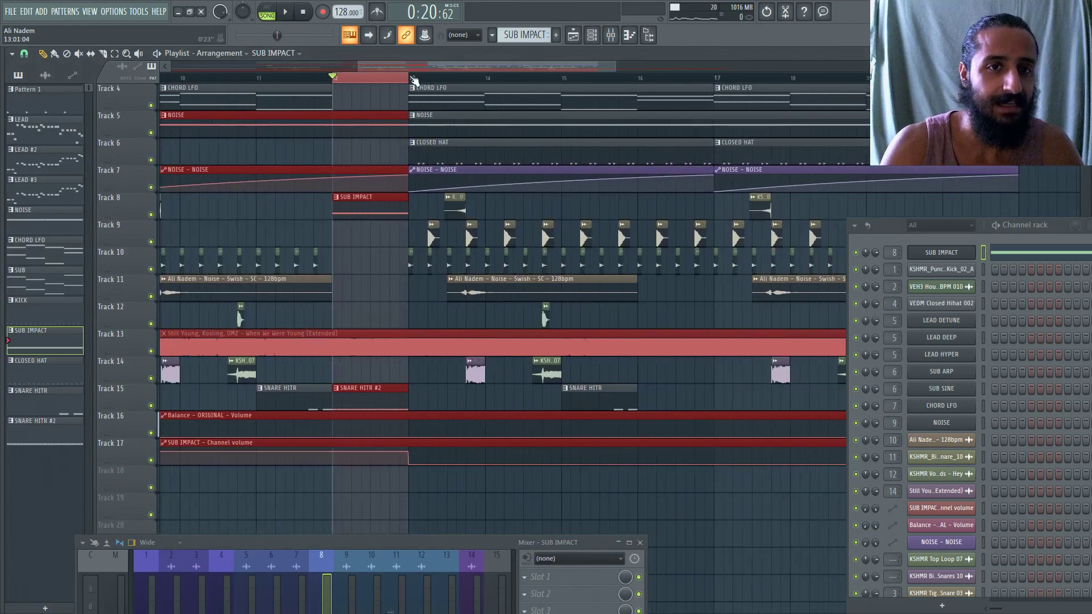
Clear the playlist time selection by placing the playhead just before bar 13, and view the whole arrangement.
mouse_move(412, 78)
left_mouse_down()
mouse_move(470, 78)
mouse_move(409, 78)
left_mouse_up()
left_click(390, 78)
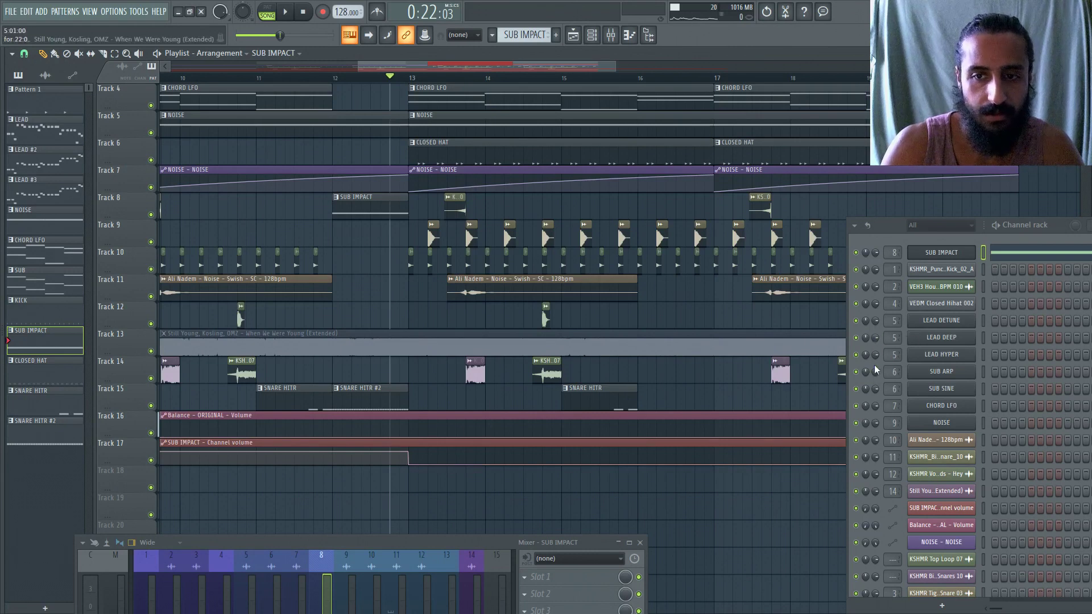
scroll(358, 247, "down", 2)
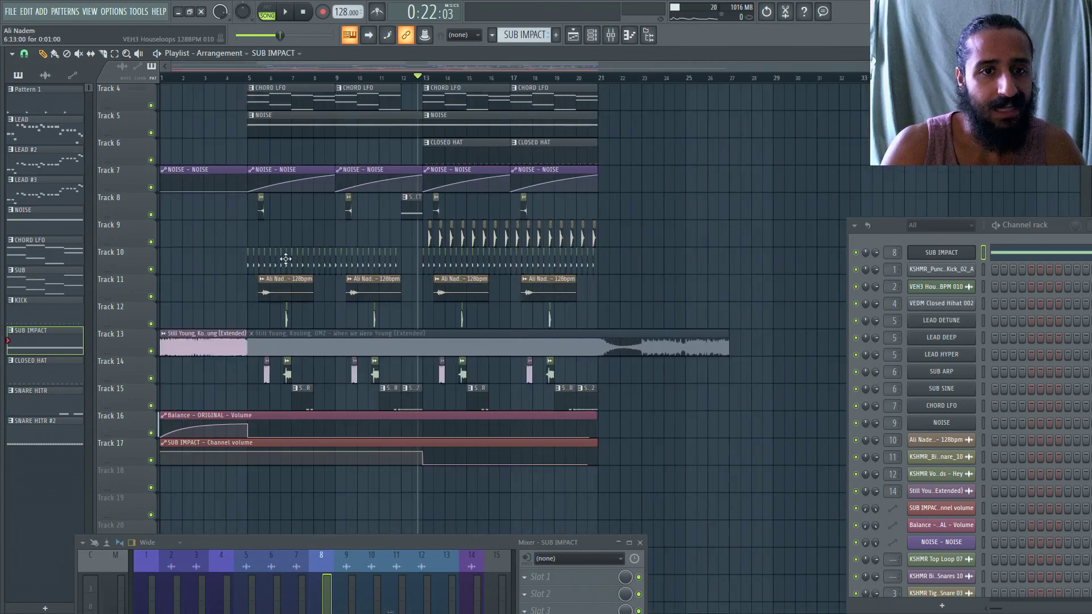
scroll(288, 261, "down", 2)
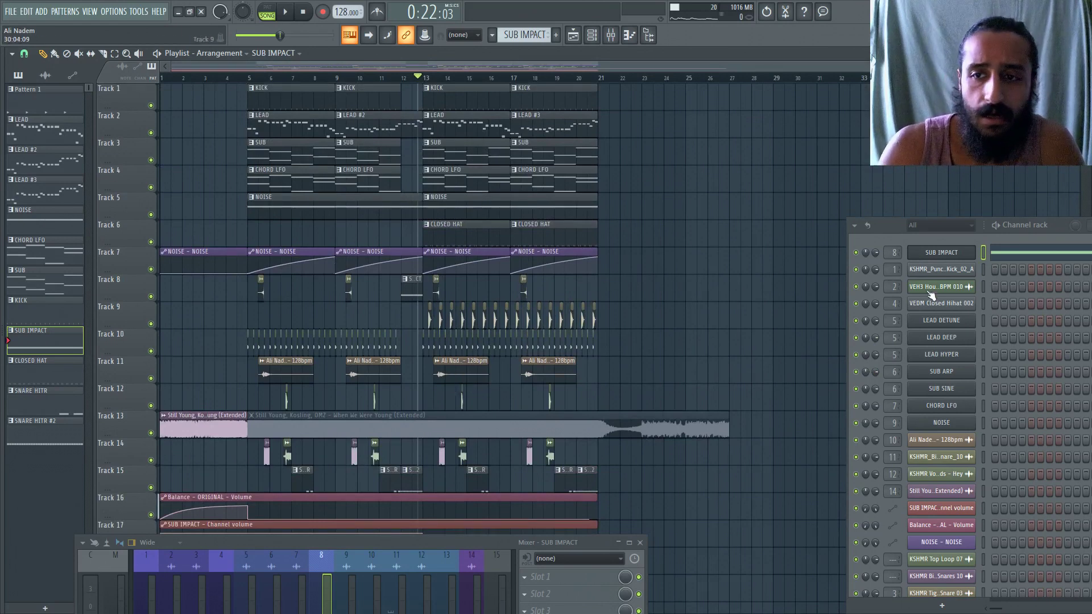
Examine the snare clips on Track 9 and view the KSHMR Tight Snare 03 sample settings.
left_click(465, 177)
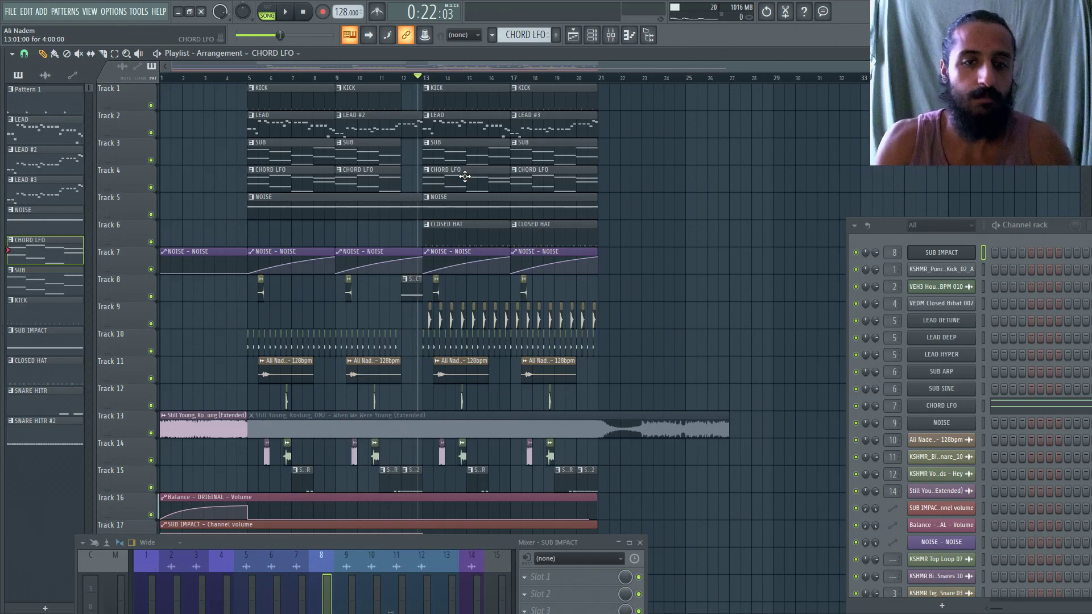
scroll(464, 193, "down", 2)
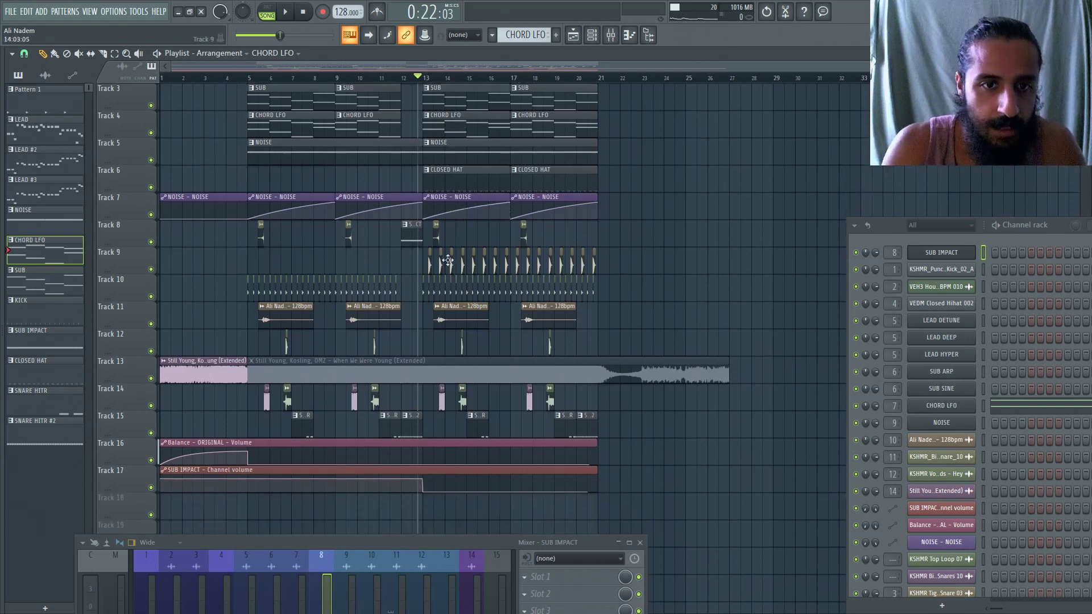
scroll(457, 264, "up", 6)
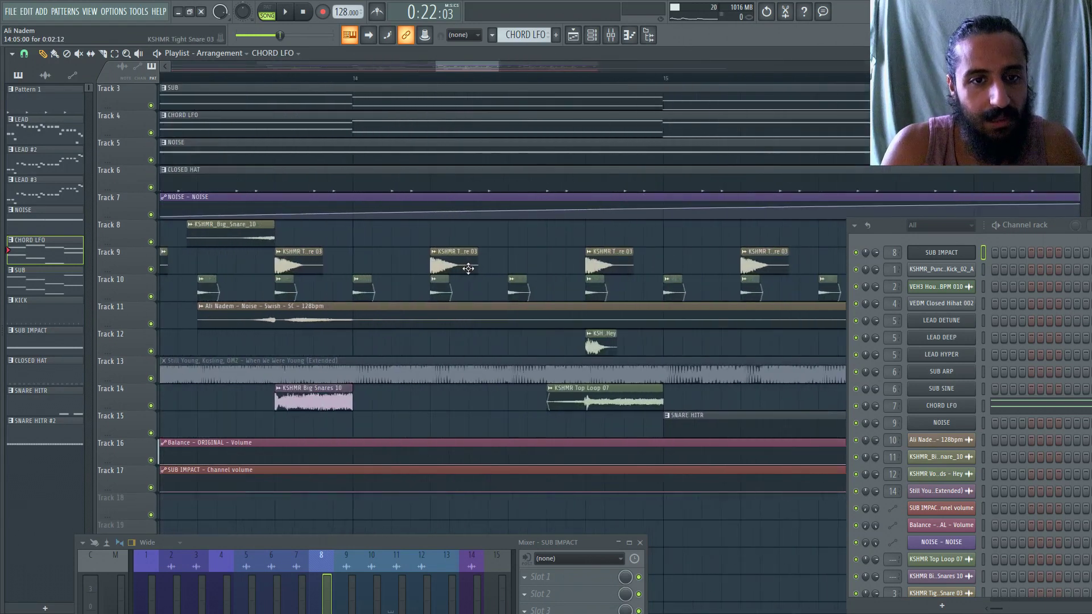
scroll(468, 268, "up", 2)
scroll(464, 267, "down", 8)
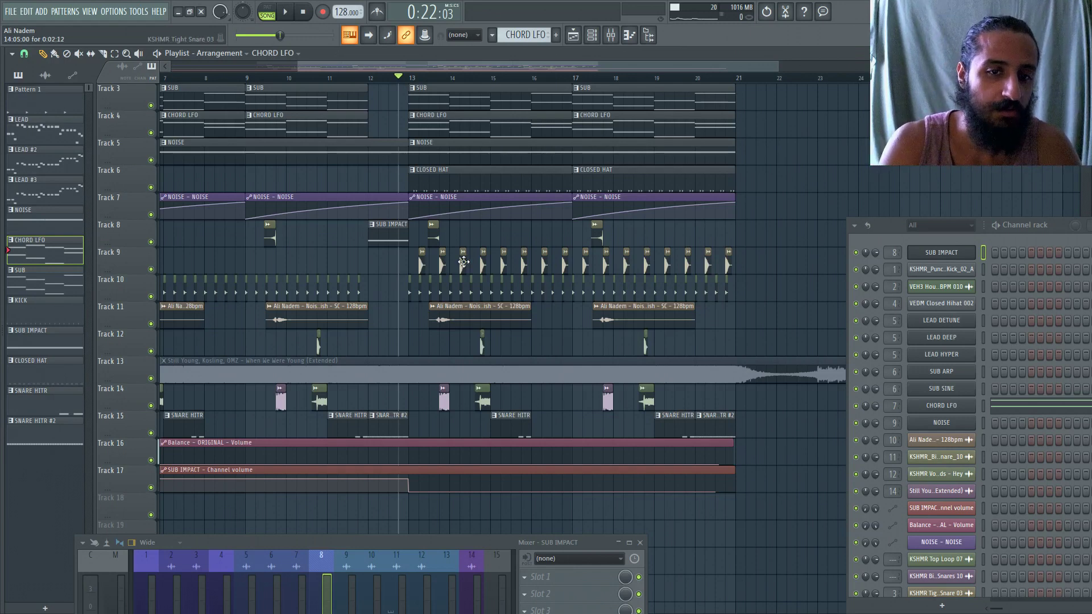
double_click(463, 261)
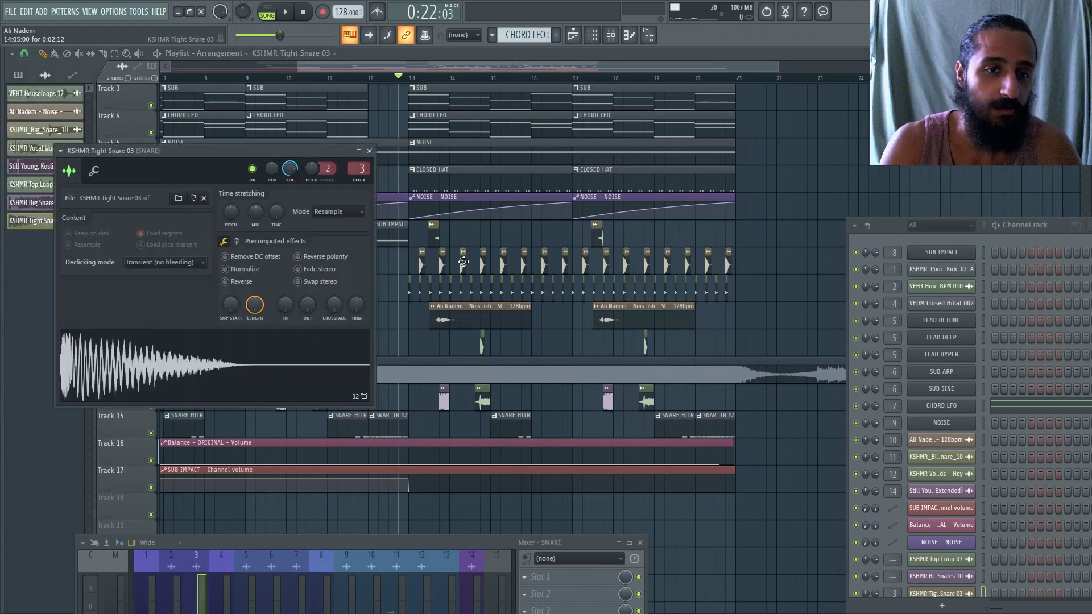
left_click(463, 261)
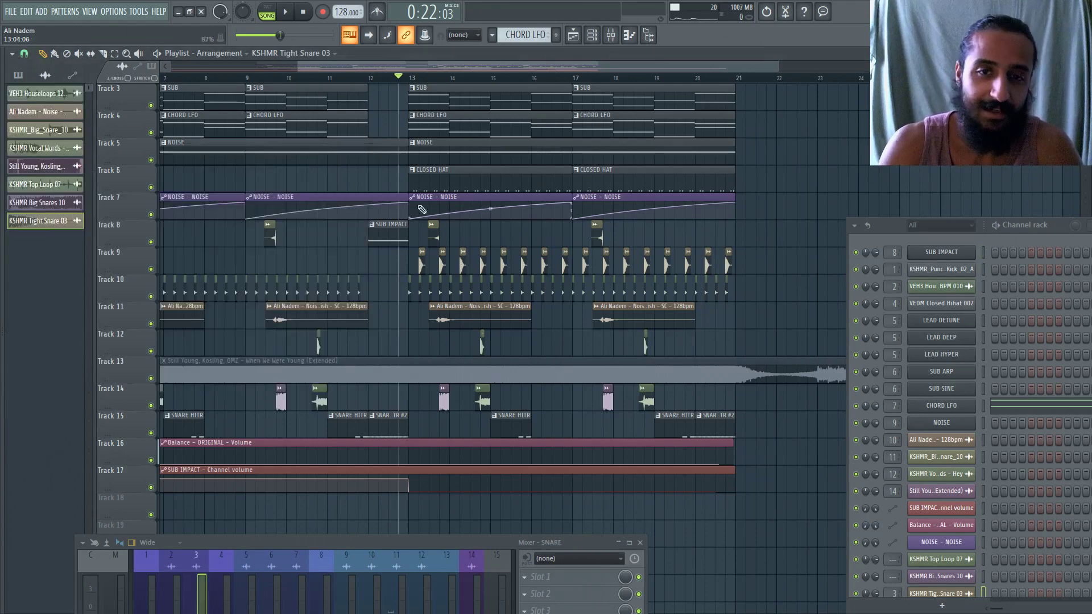
Inspect the KSHMR_Big_Snare_10 clips on Track 8 up close and compare their placement across the arrangement.
scroll(455, 80, "down", 4)
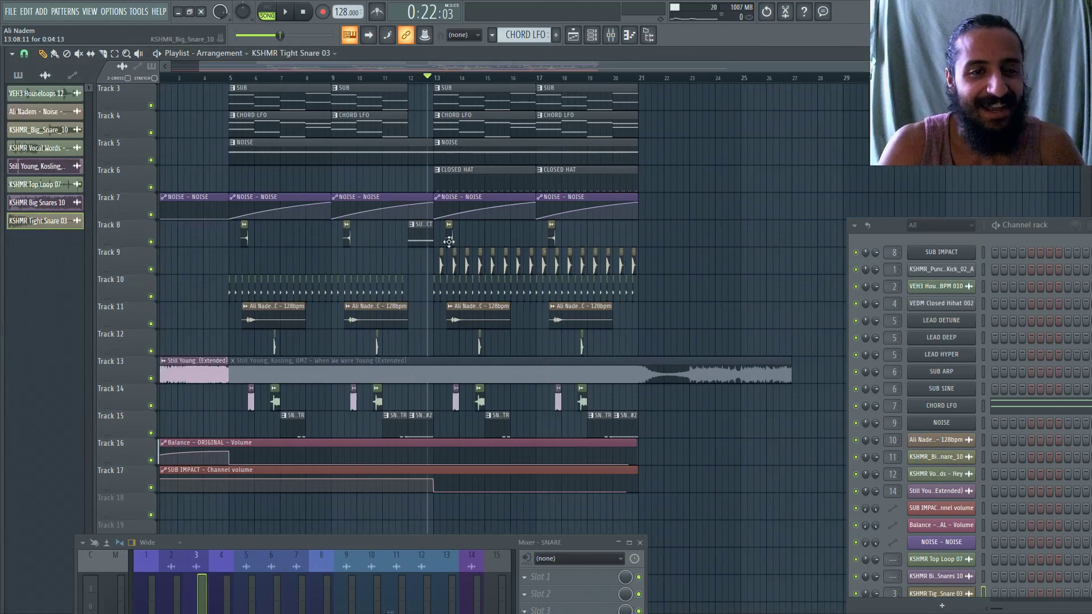
scroll(449, 241, "up", 5)
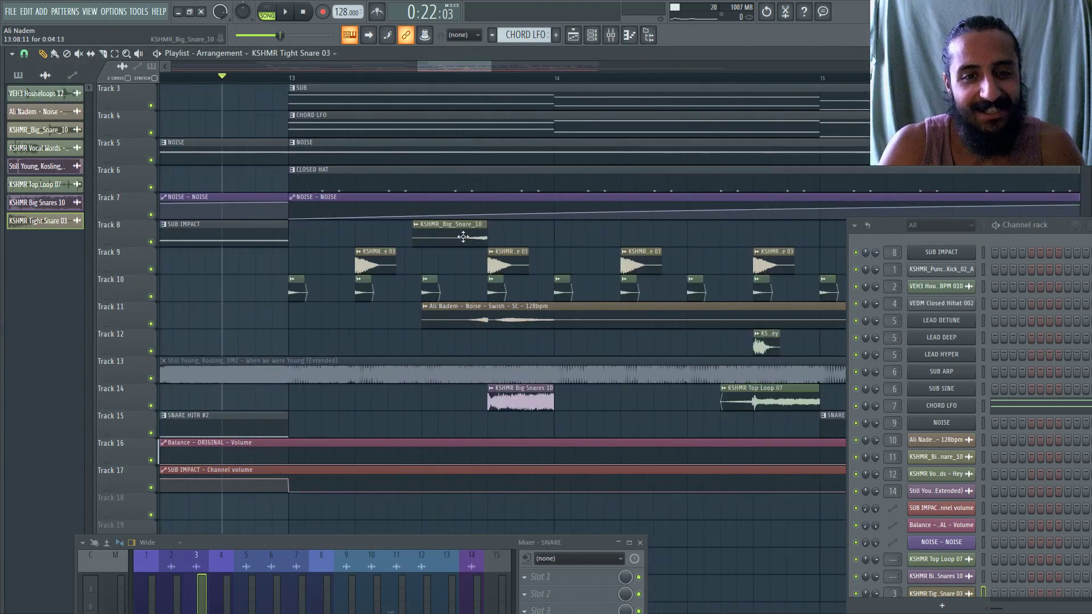
scroll(463, 237, "down", 3)
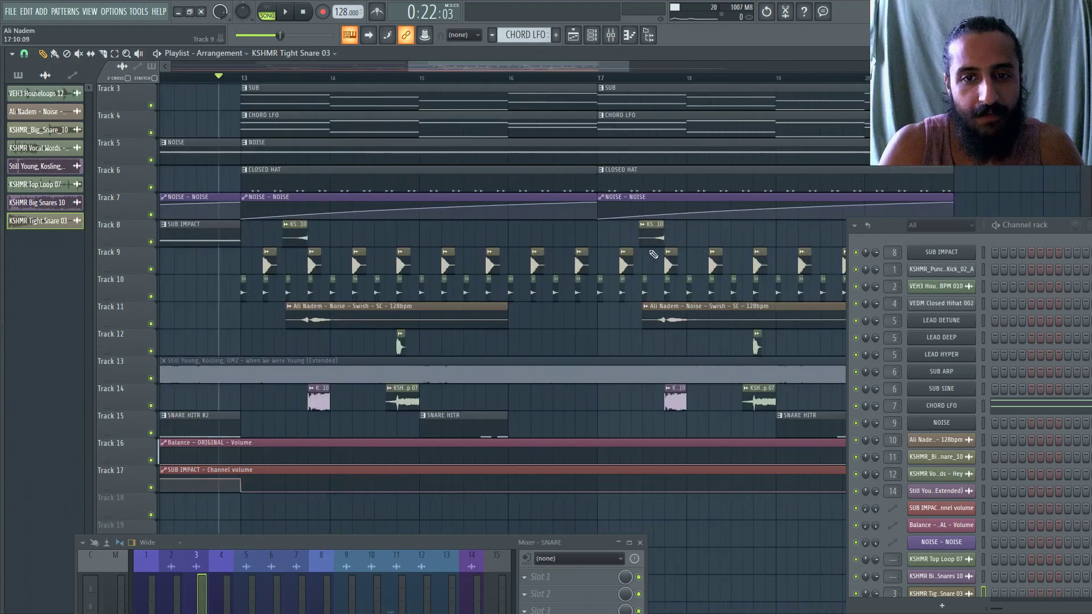
scroll(653, 253, "up", 3)
scroll(643, 277, "down", 6)
scroll(190, 184, "up", 1)
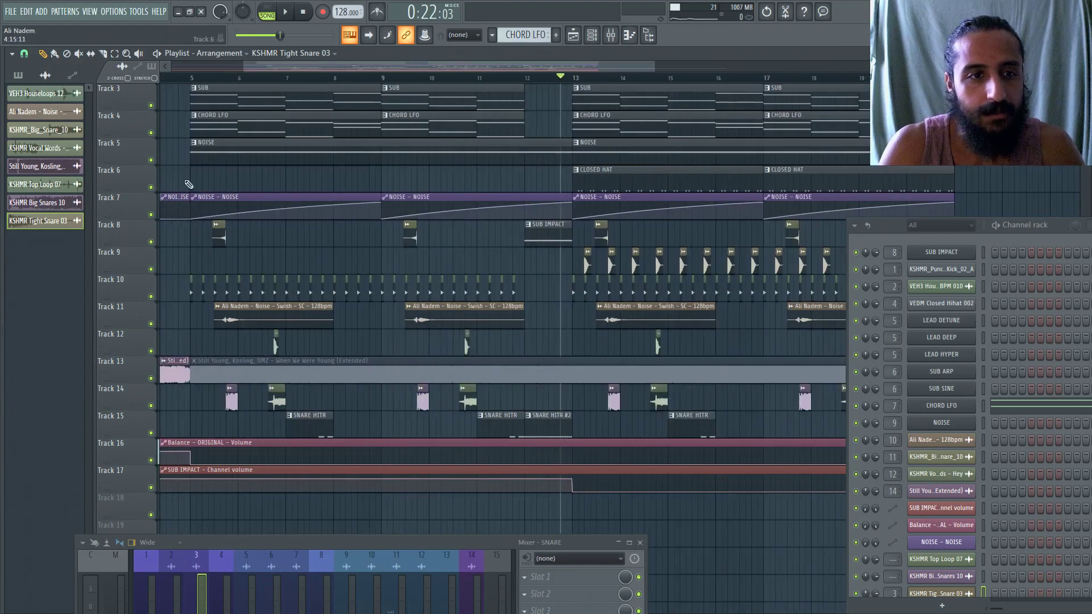
Play the arrangement from bar 5 with the Mixer raised so its channel levels can be watched, and stop playback.
left_click(190, 77)
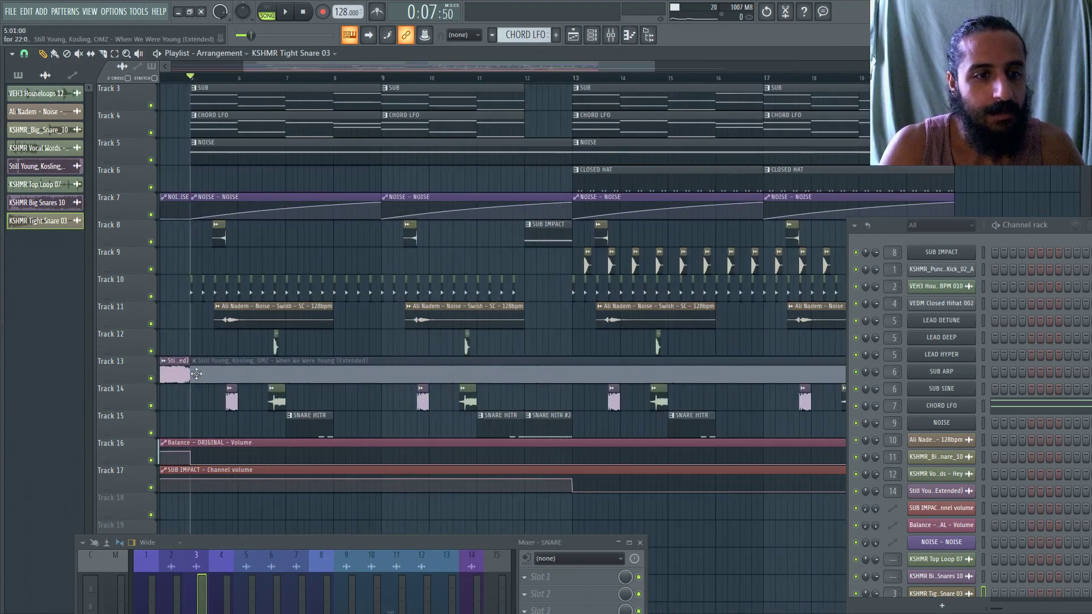
scroll(196, 373, "up", 2)
key("space")
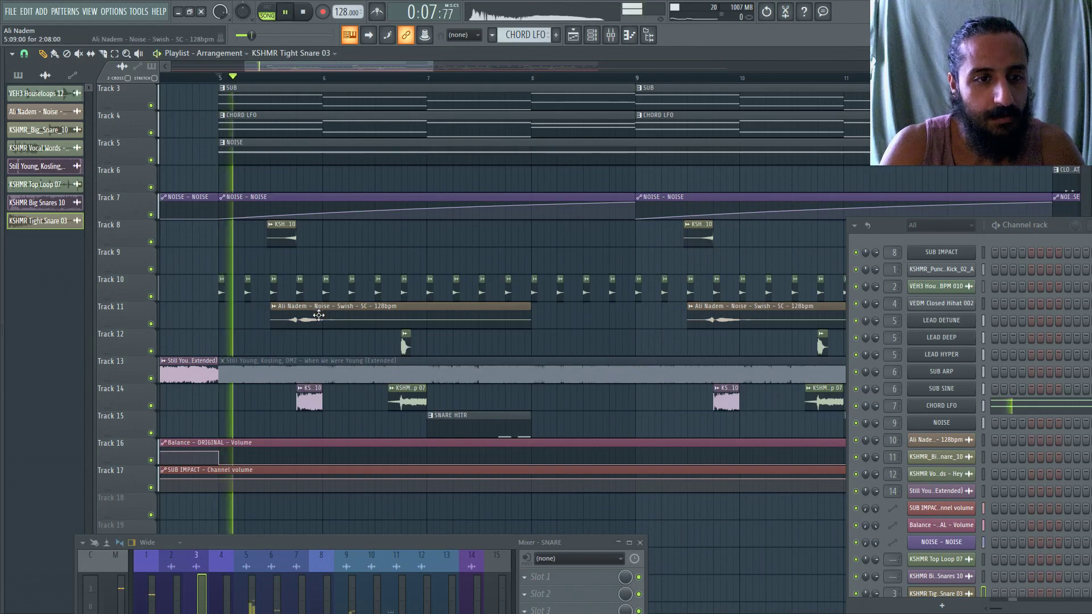
key("space")
key("space")
left_click_drag(287, 543, 270, 474)
key("space")
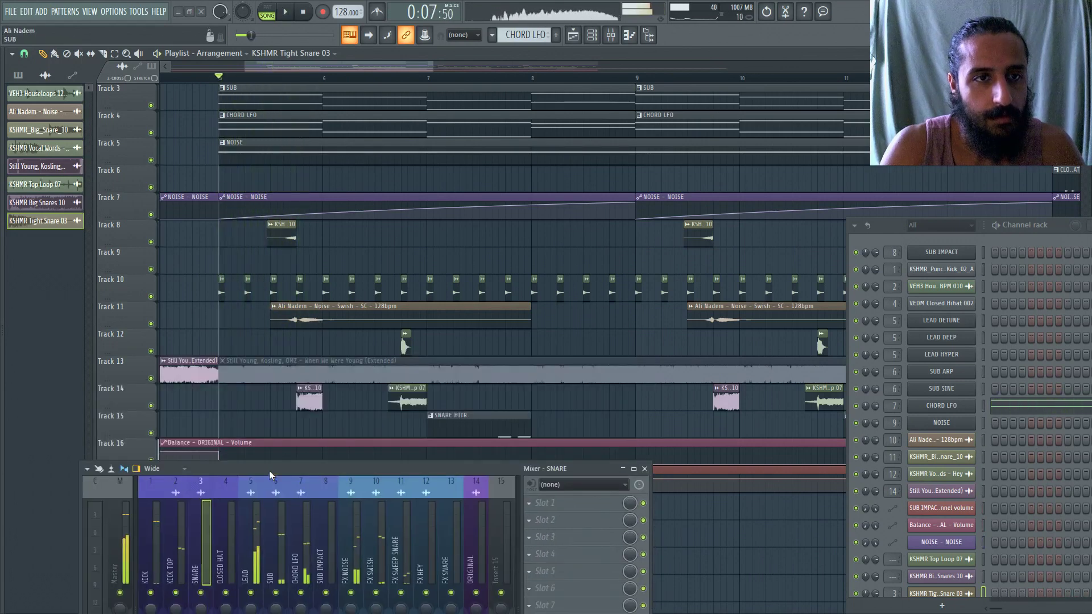
left_click(304, 13)
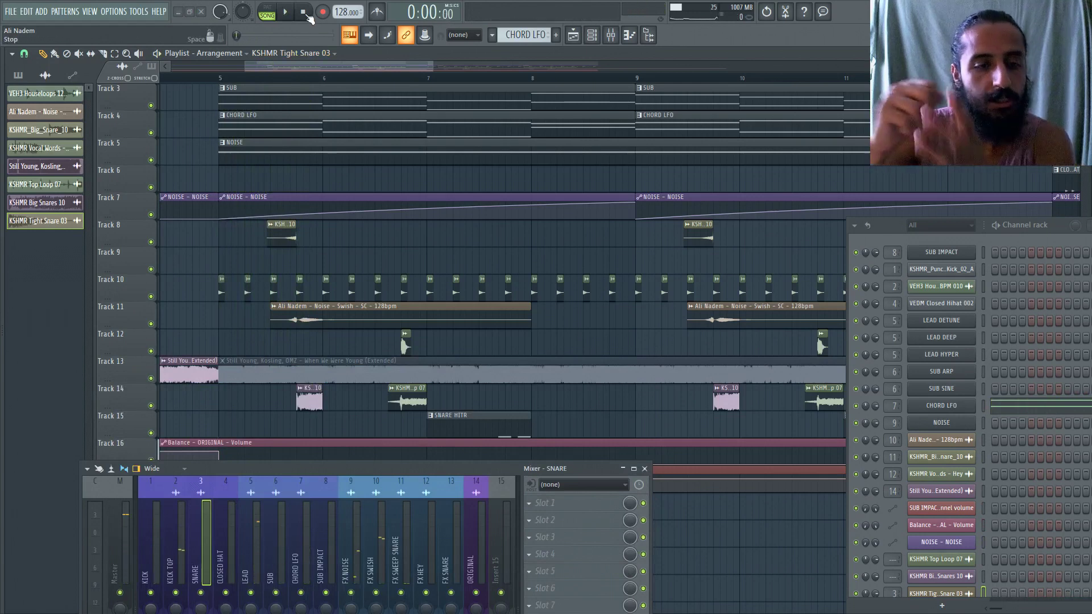
View and audition the Noise - Swish sample from its first clip on Track 11.
scroll(381, 336, "down", 3)
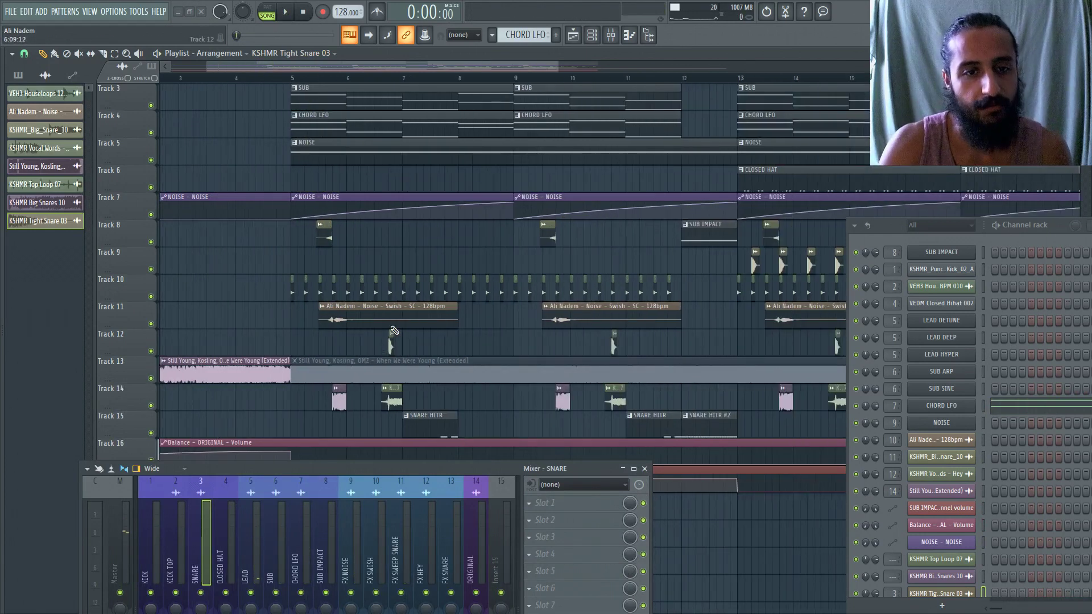
double_click(395, 322)
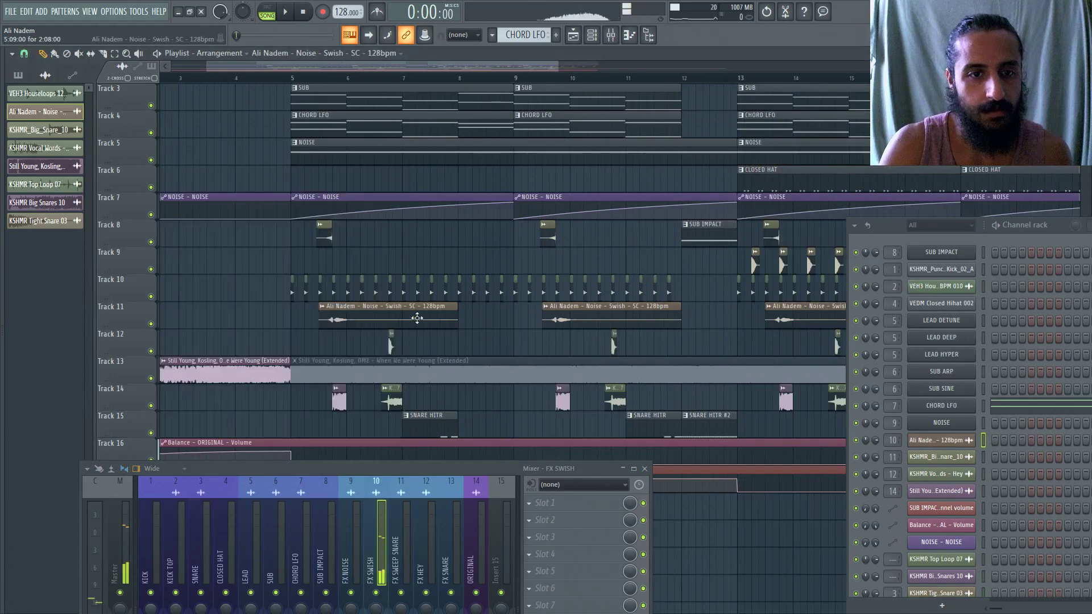
key("Escape")
Try extending the first KSHMR_Big_Snare_10 clip on Track 8 to the start of bar 6, and undo the change.
scroll(313, 239, "up", 3)
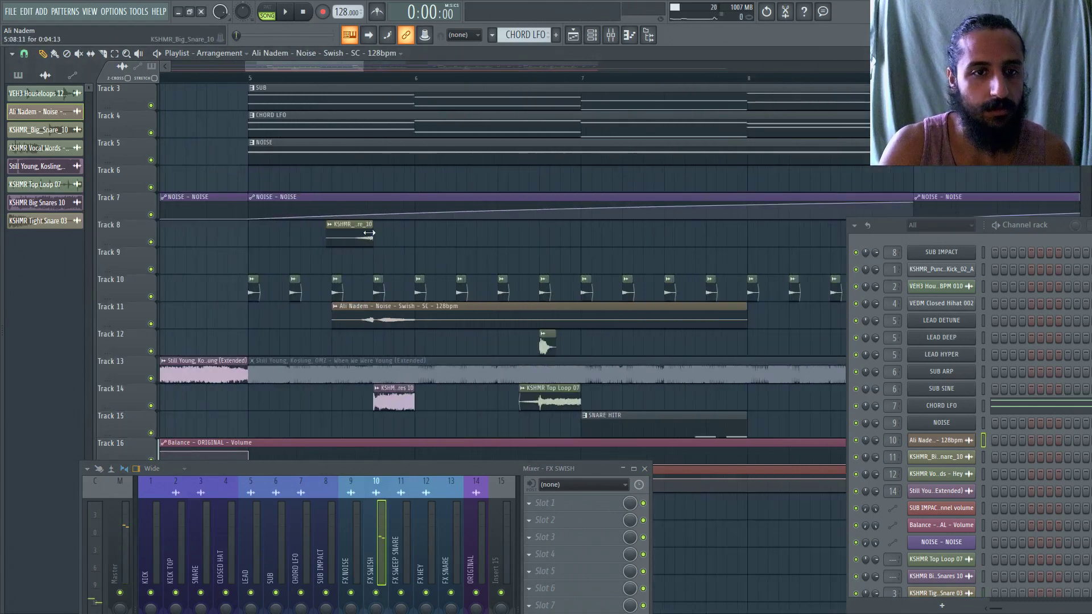
left_click_drag(368, 240, 411, 240)
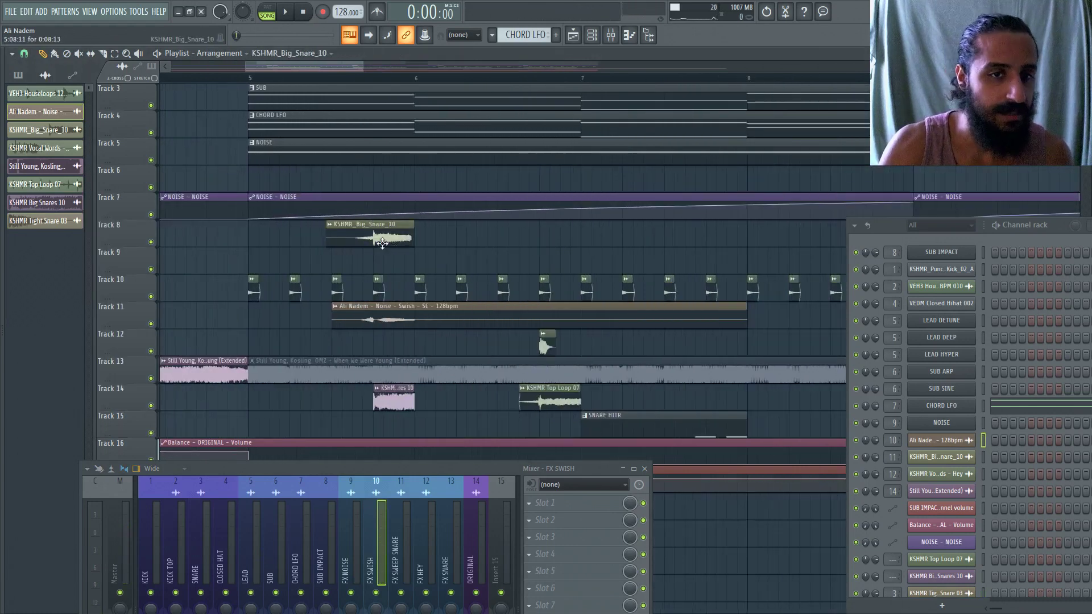
key("ctrl+z")
View and audition the KSHMR Big Snares 10 sample from its first clip on Track 14.
scroll(386, 248, "down", 3)
double_click(395, 314)
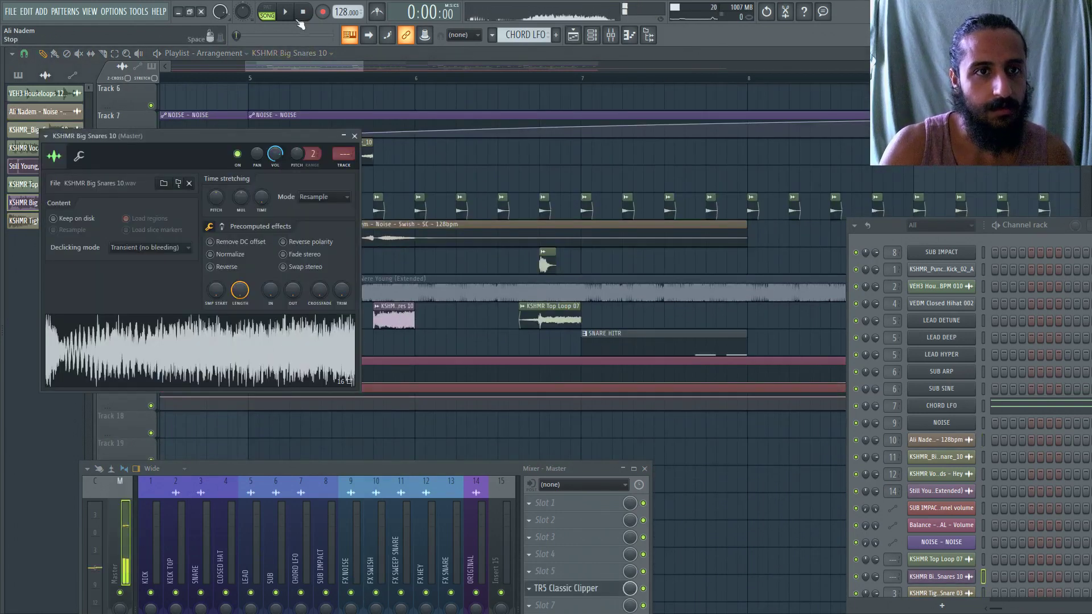
key("Escape")
Open the first SNARE HITR pattern on Track 15 in the Piano roll and play it with the FX SNARE mixer track selected.
scroll(430, 140, "down", 3)
scroll(419, 256, "up", 2)
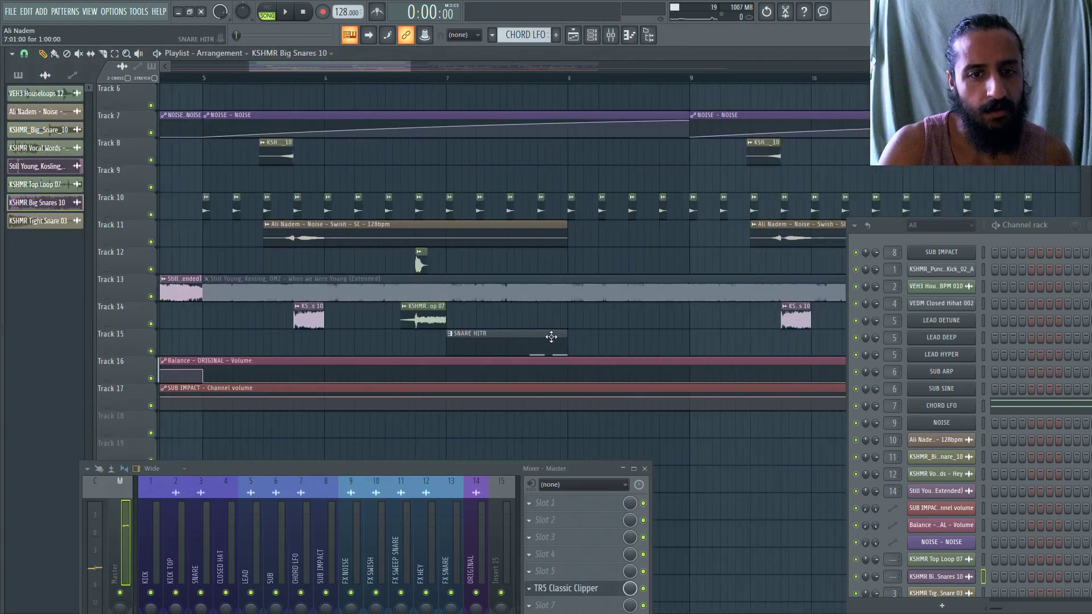
left_click(515, 78)
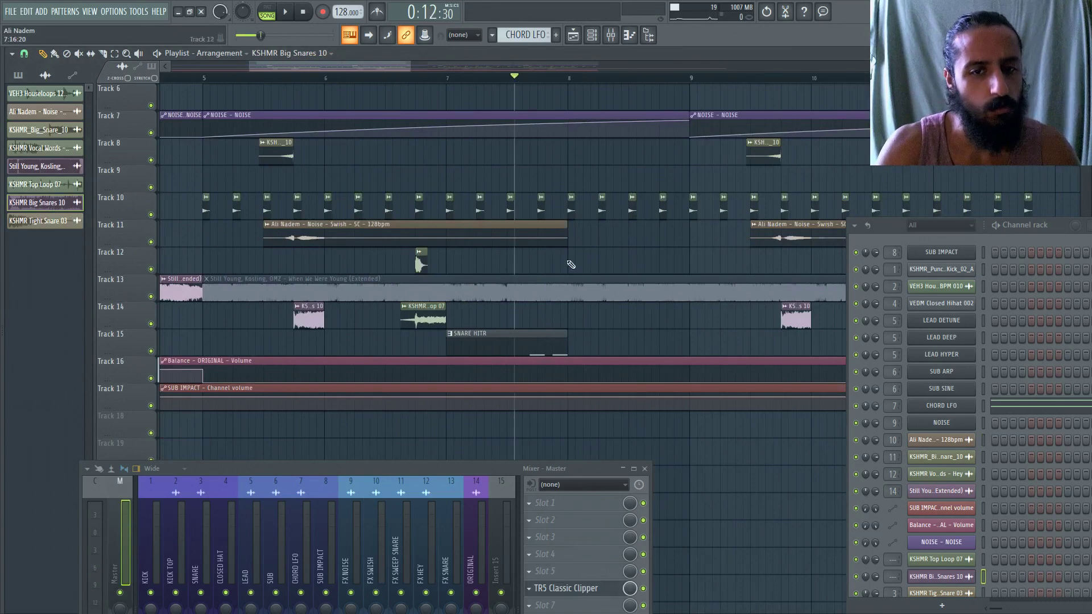
double_click(518, 349)
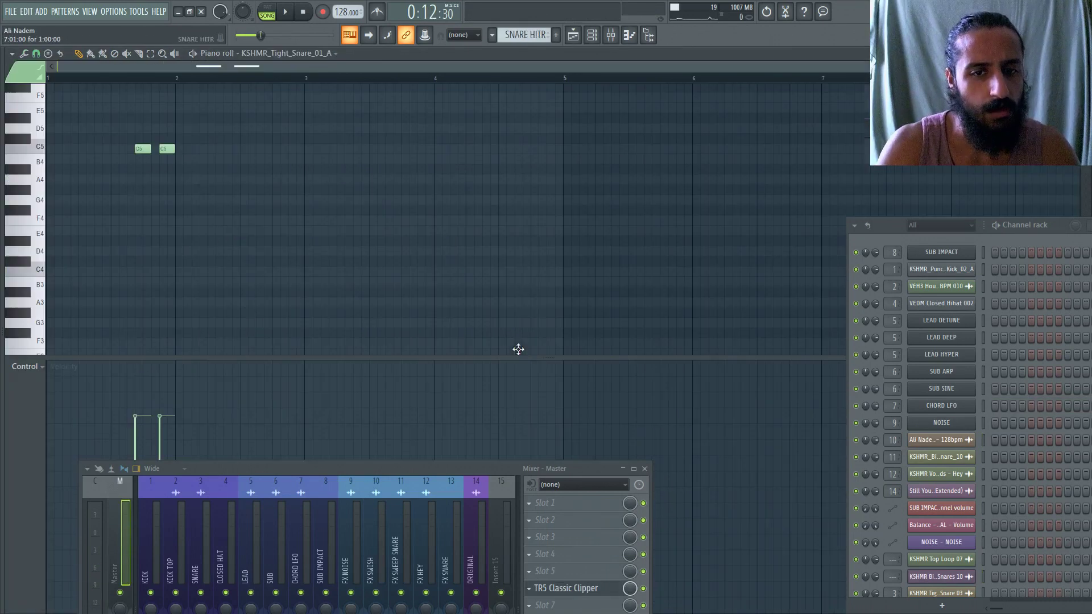
left_click(194, 53)
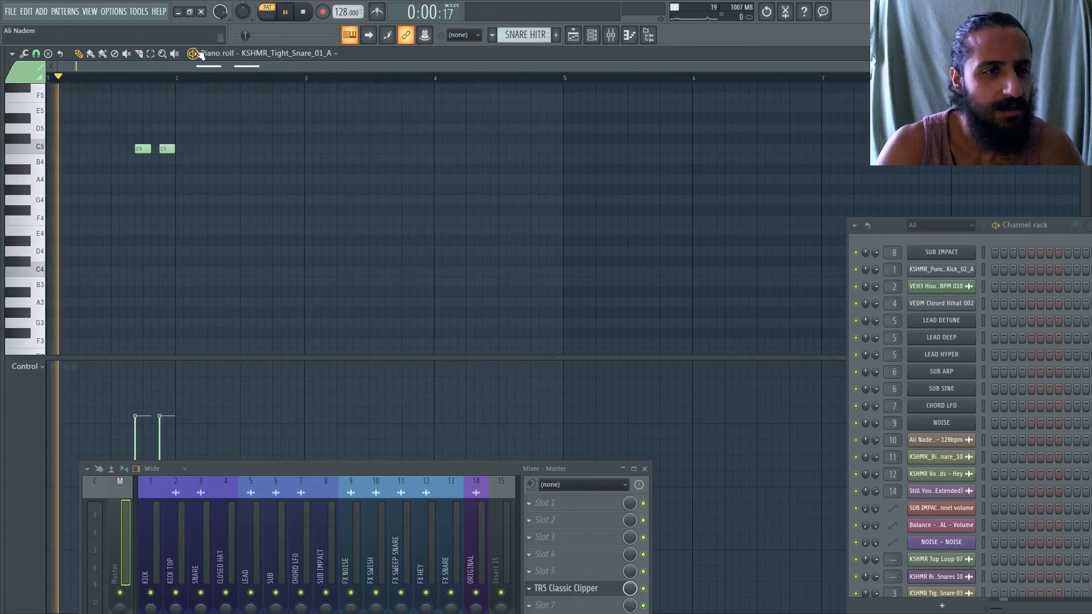
left_click(452, 542)
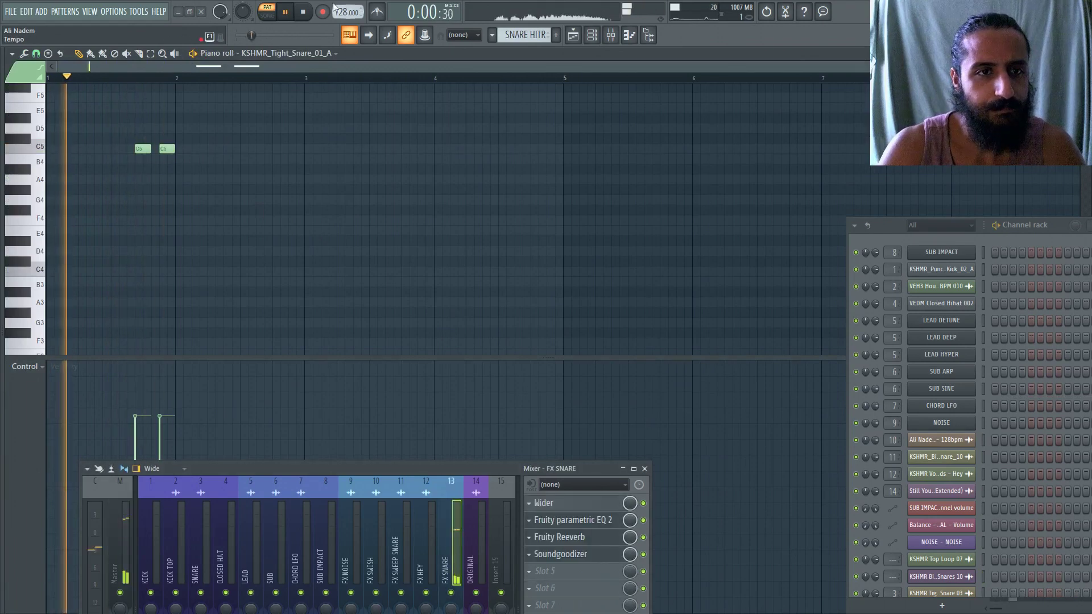
key("space")
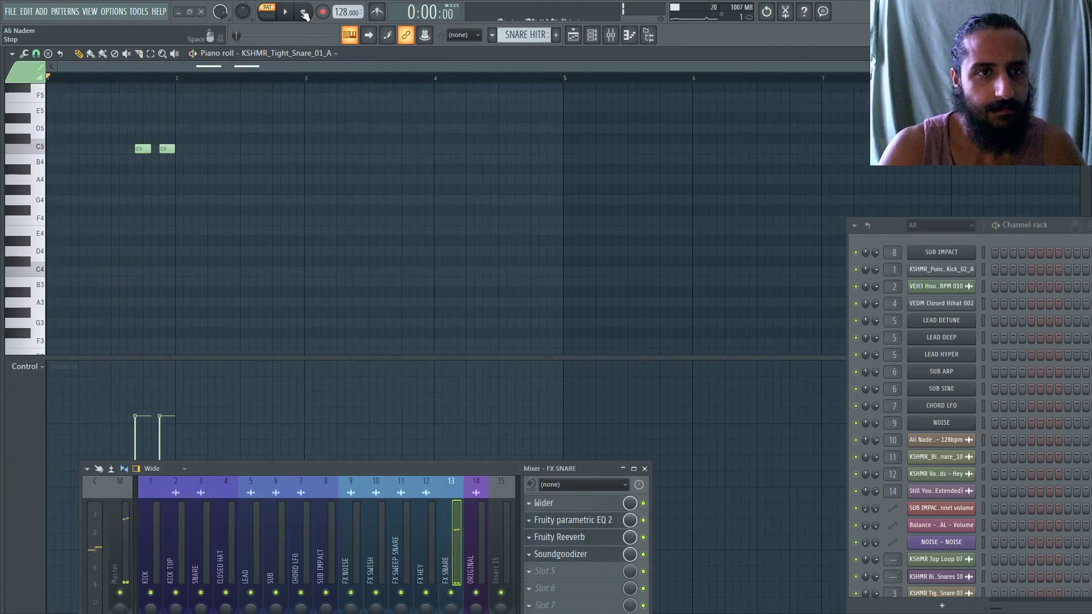
Inspect the Wider, Fruity parametric EQ 2 and Fruity Reeverb settings on the FX SNARE mixer track.
left_click(575, 504)
left_click(575, 505)
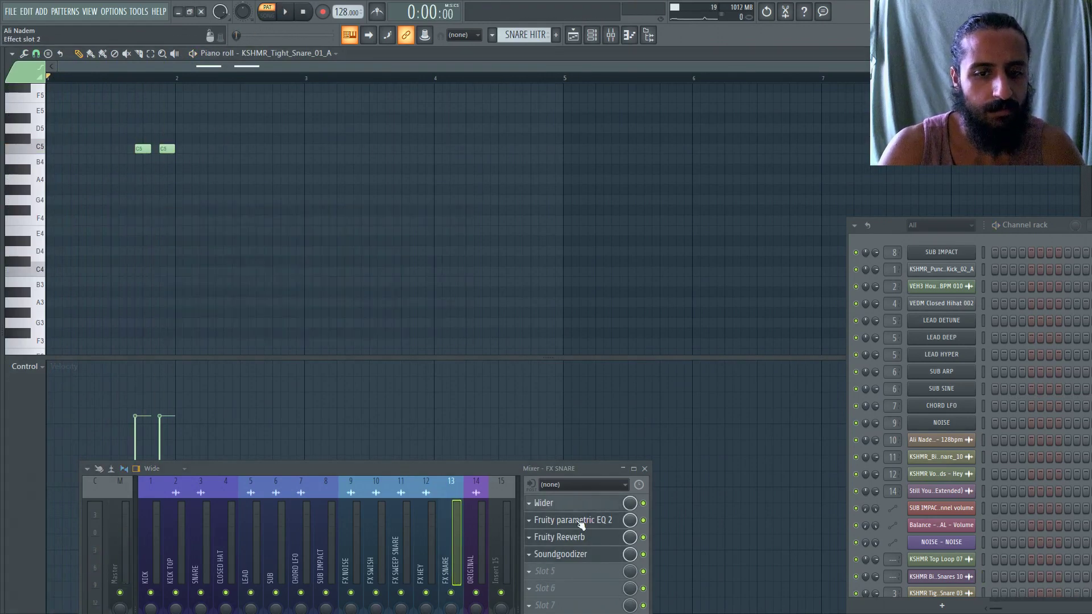
left_click(580, 521)
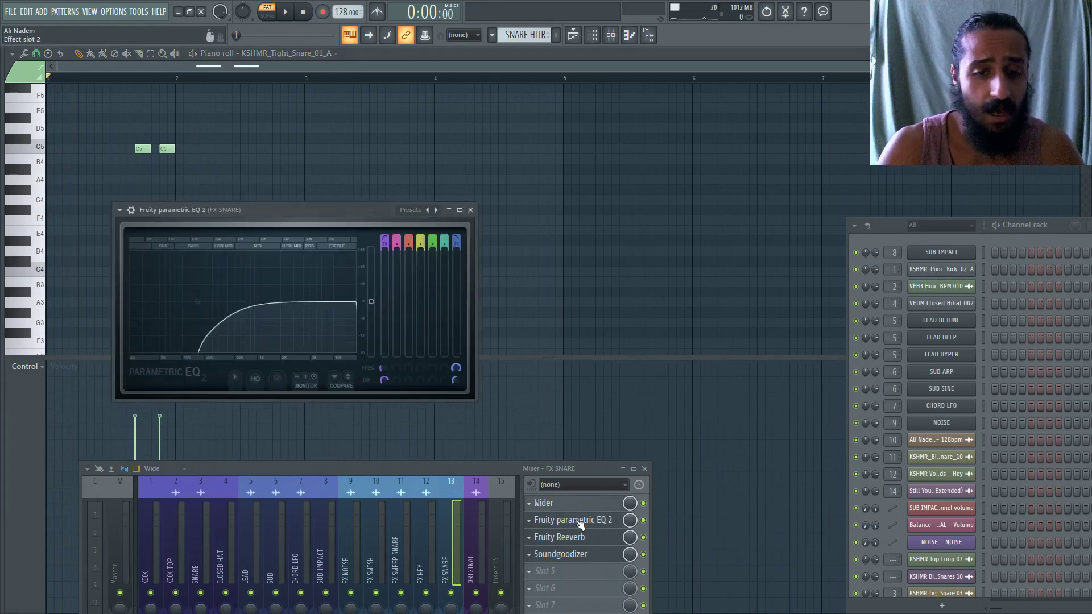
left_click(580, 522)
left_click(577, 537)
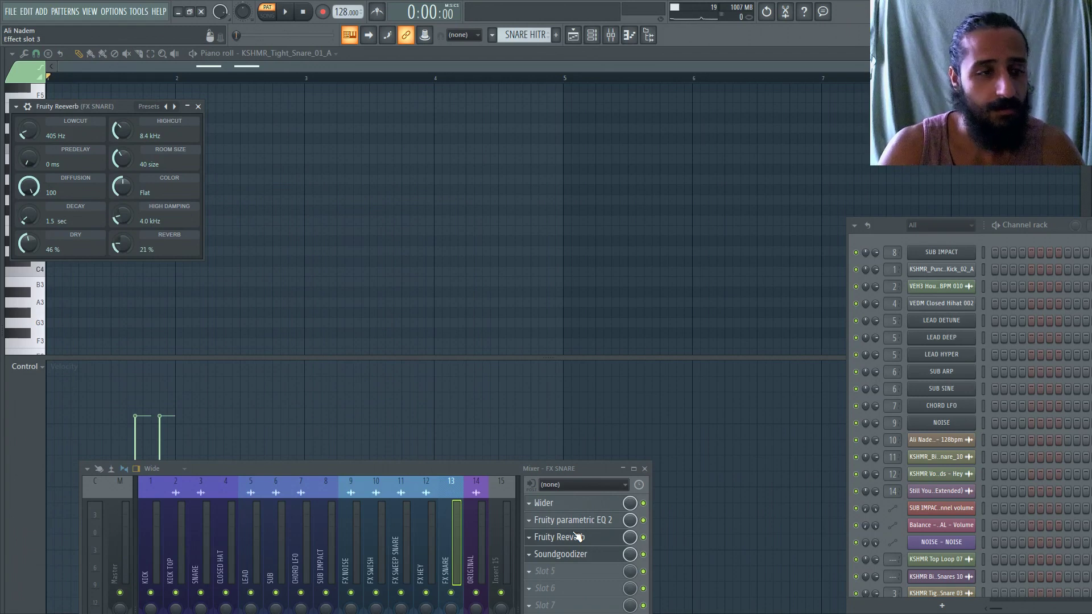
Bypass all four effects on FX SNARE, resetting the Wider slot's mix level, and play the dry snare pattern.
left_click(643, 555)
left_click(643, 537)
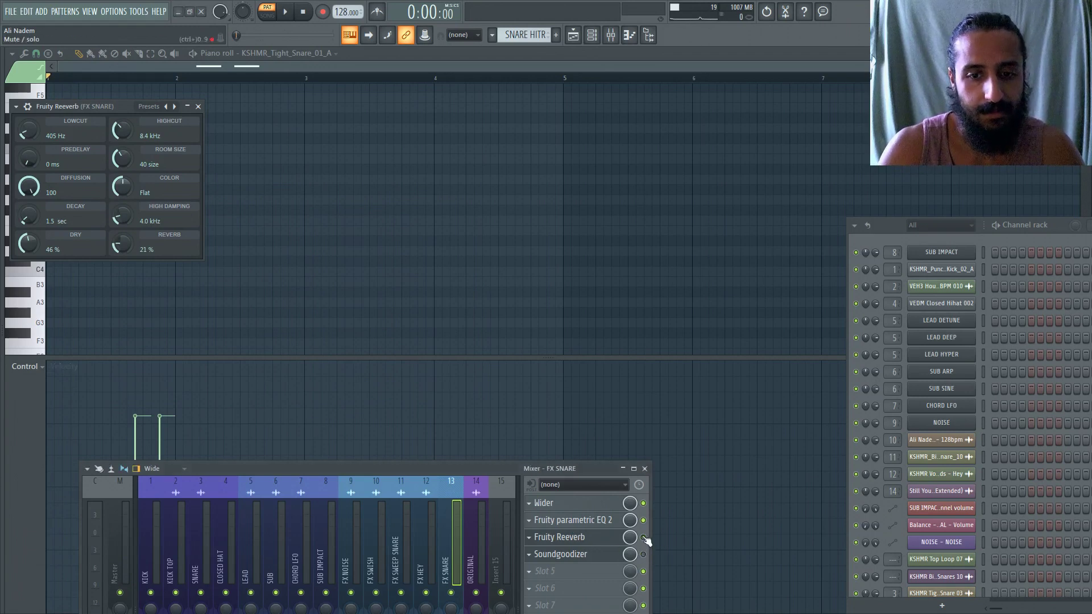
left_click(643, 520)
right_click(630, 503)
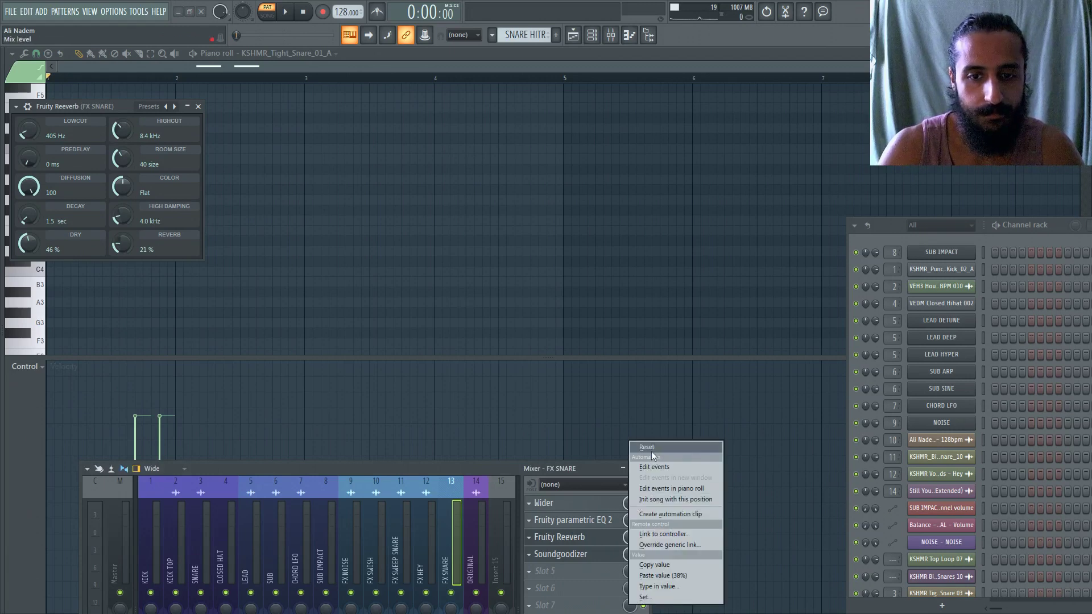
left_click(648, 448)
left_click(643, 503)
key("space")
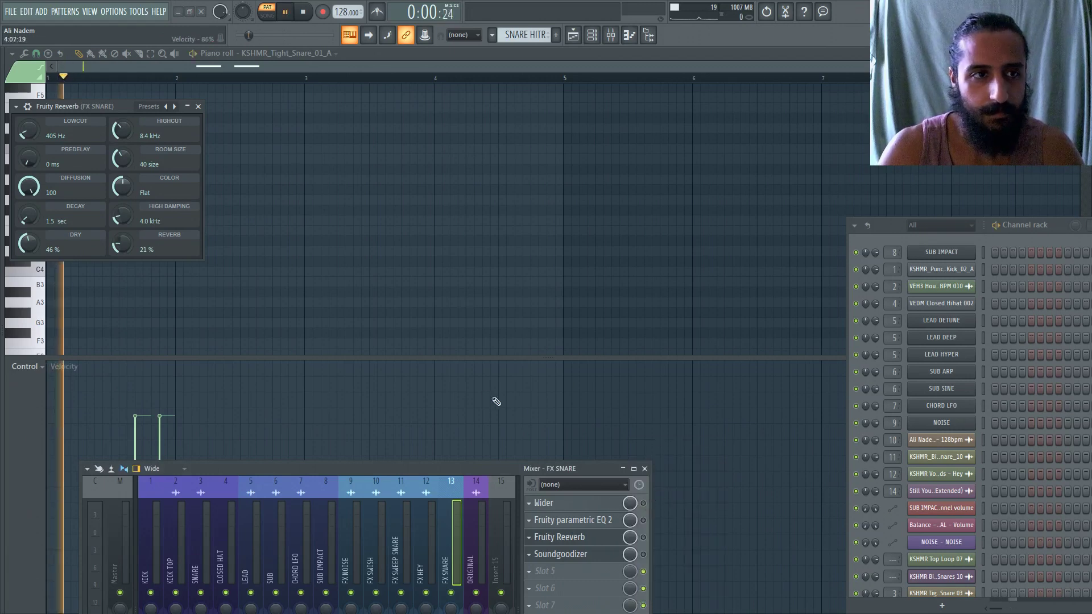
Re-enable Wider, Fruity parametric EQ 2, Fruity Reeverb and Soundgoodizer on FX SNARE, and stop playback.
left_click(643, 554)
key("space")
left_click(643, 537)
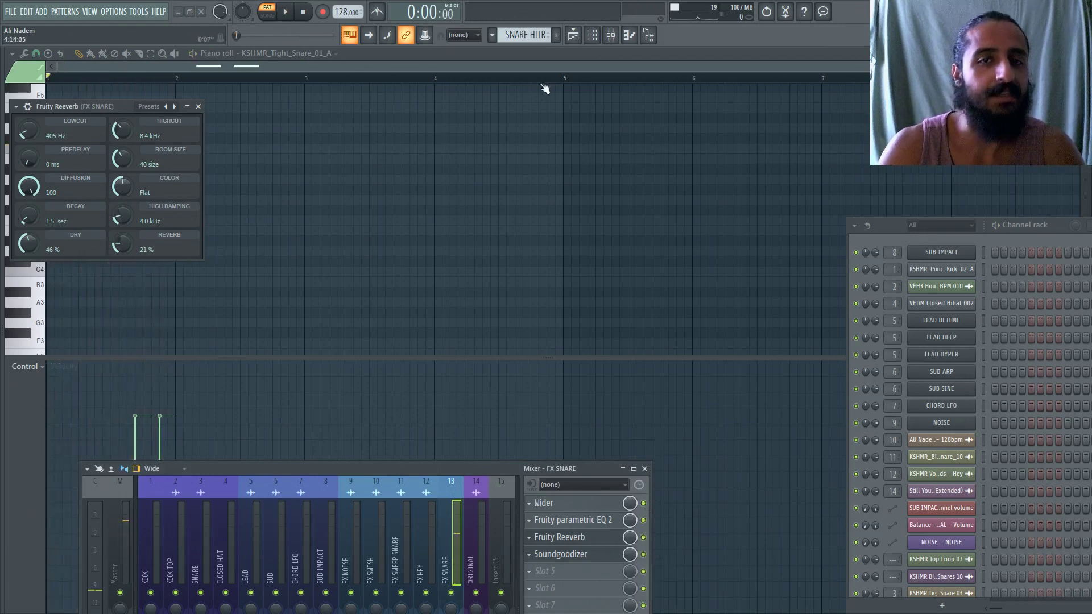
Return to the Playlist, solo the FX SNARE mixer track and play the SNARE HITR hits late in bar 7.
key("F5")
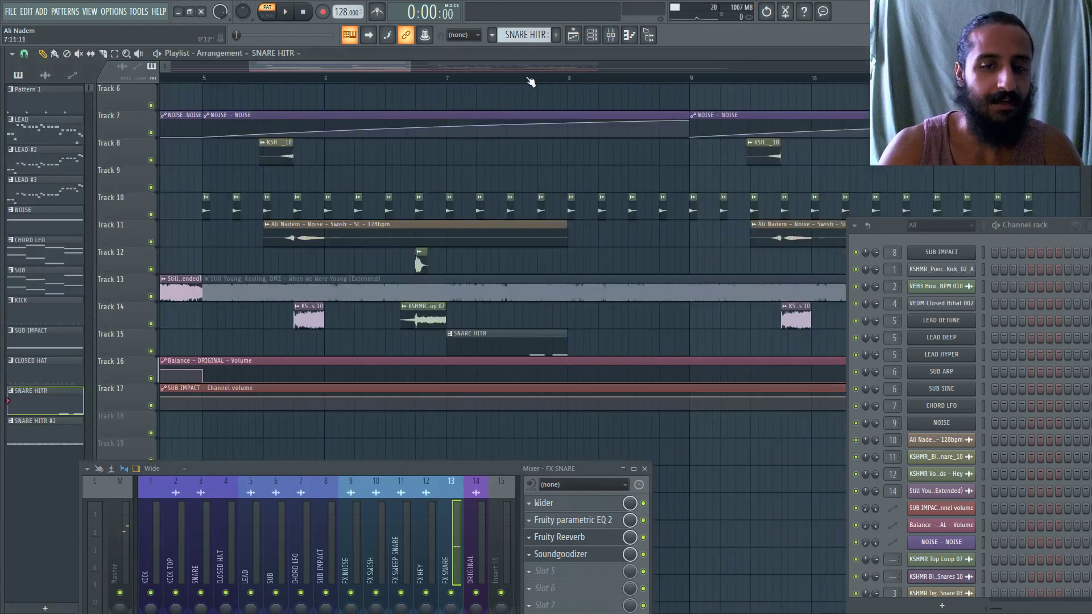
right_click(451, 593)
right_click(530, 79)
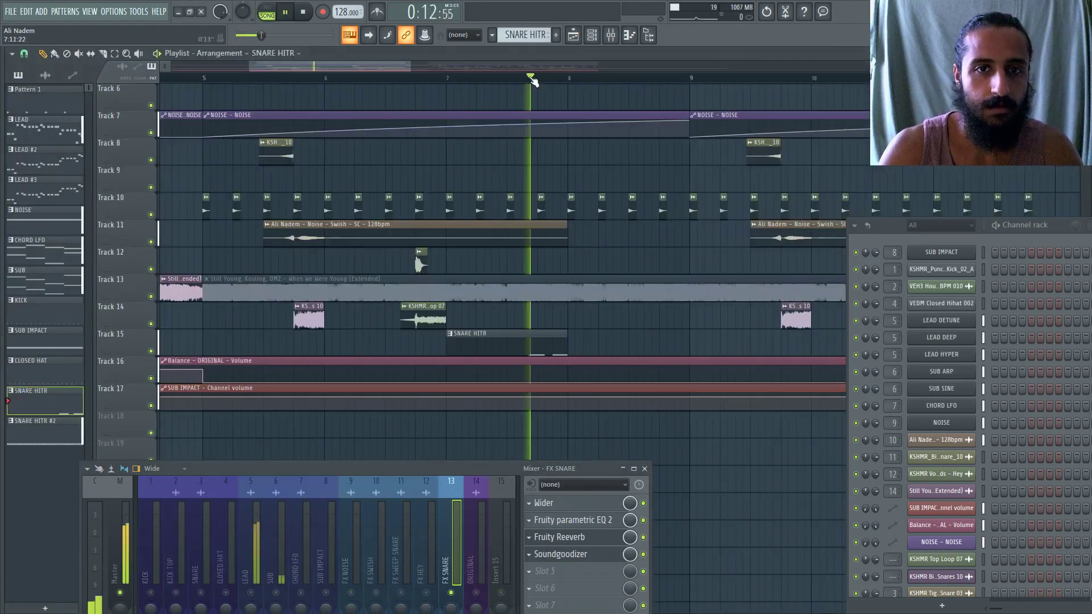
key("space")
scroll(517, 208, "down", 3)
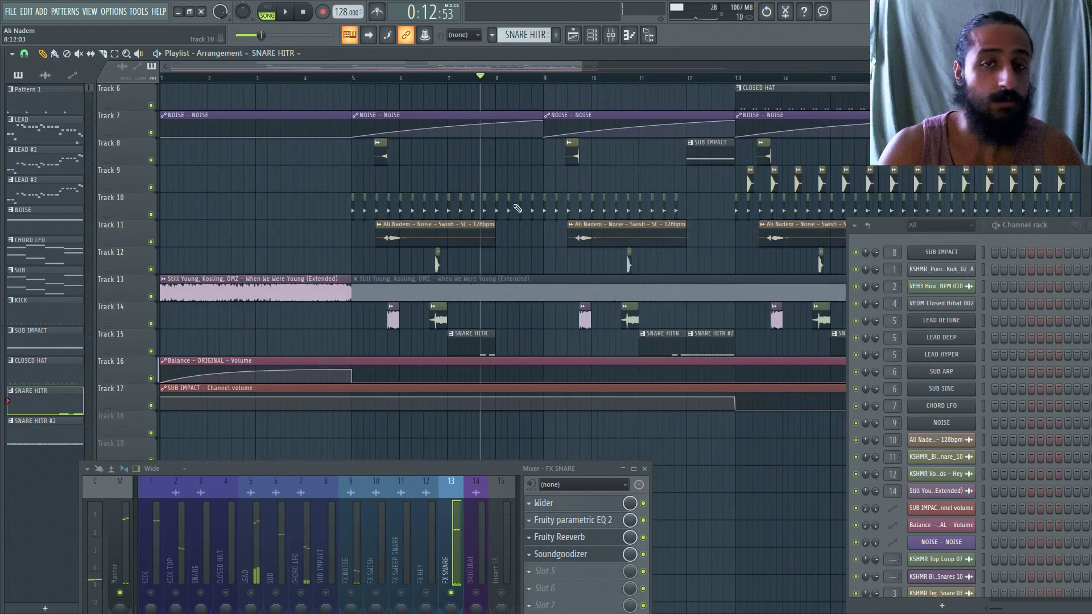
Place the playhead at bar 12 and play the SNARE HITR #2 fill leading into bar 13.
scroll(743, 283, "up", 5)
left_click(625, 78)
scroll(622, 133, "down", 3)
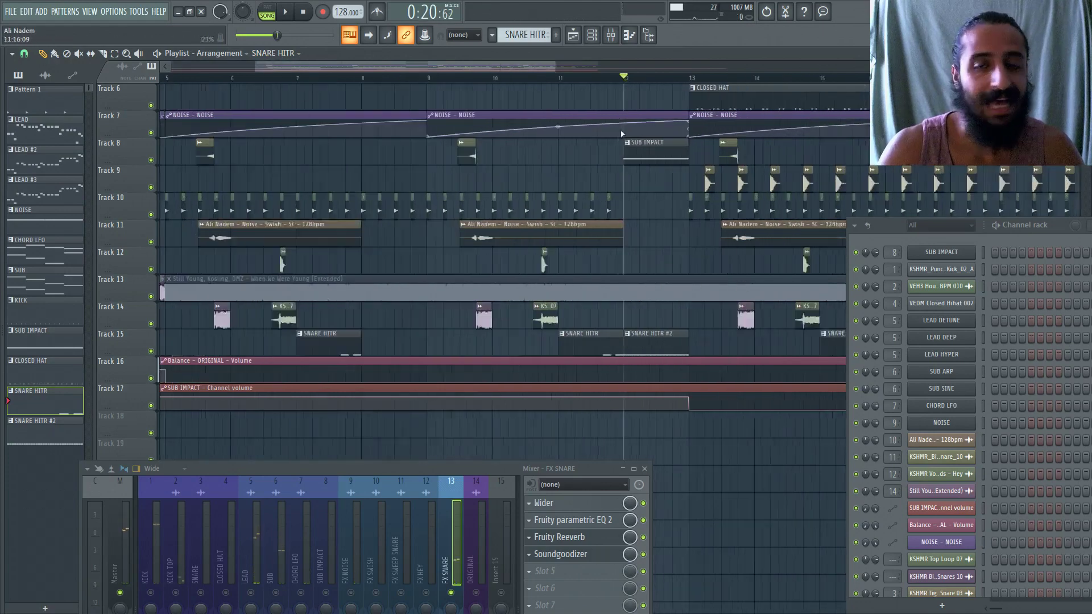
scroll(622, 133, "up", 3)
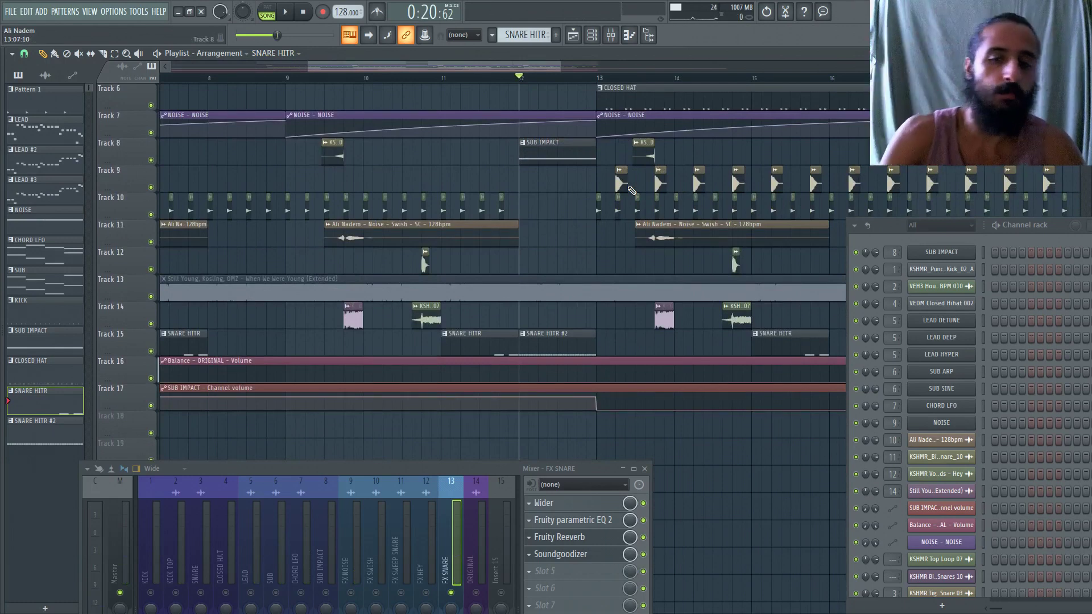
scroll(631, 190, "up", 3)
scroll(526, 332, "up", 3)
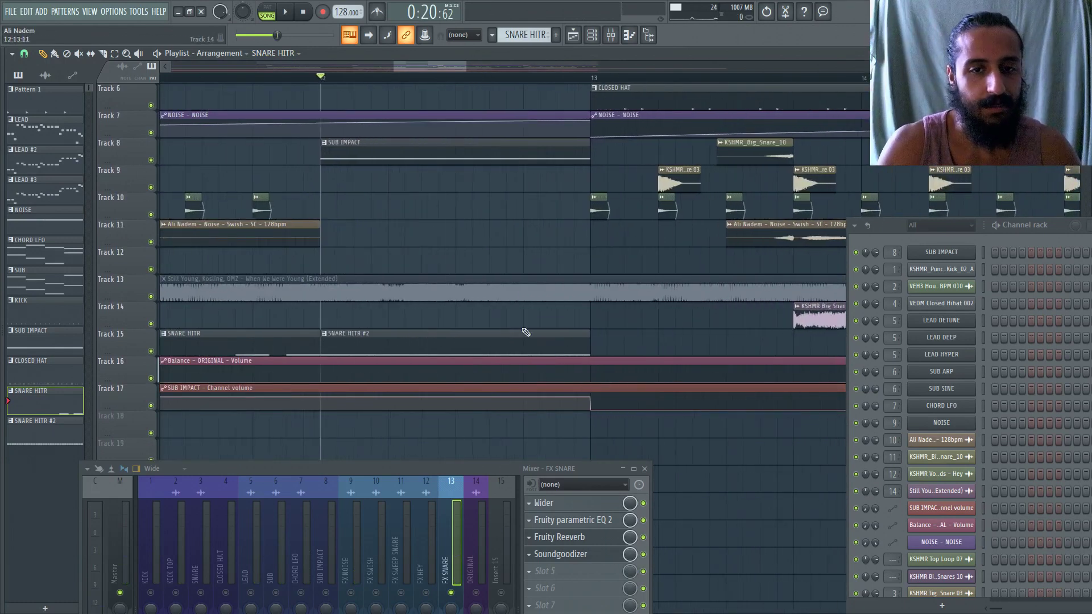
scroll(495, 342, "down", 3)
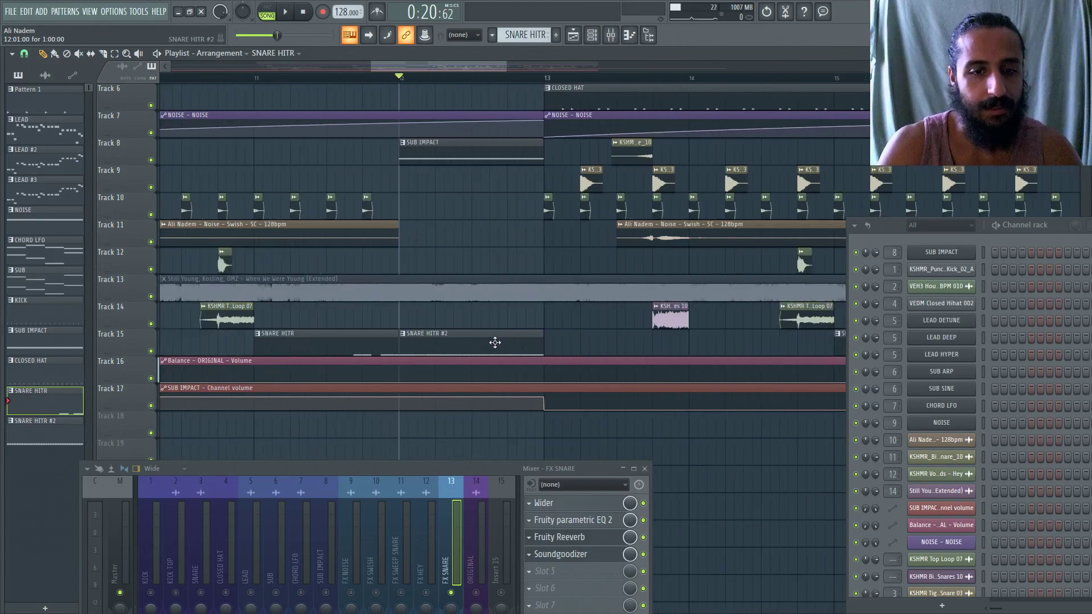
key("space")
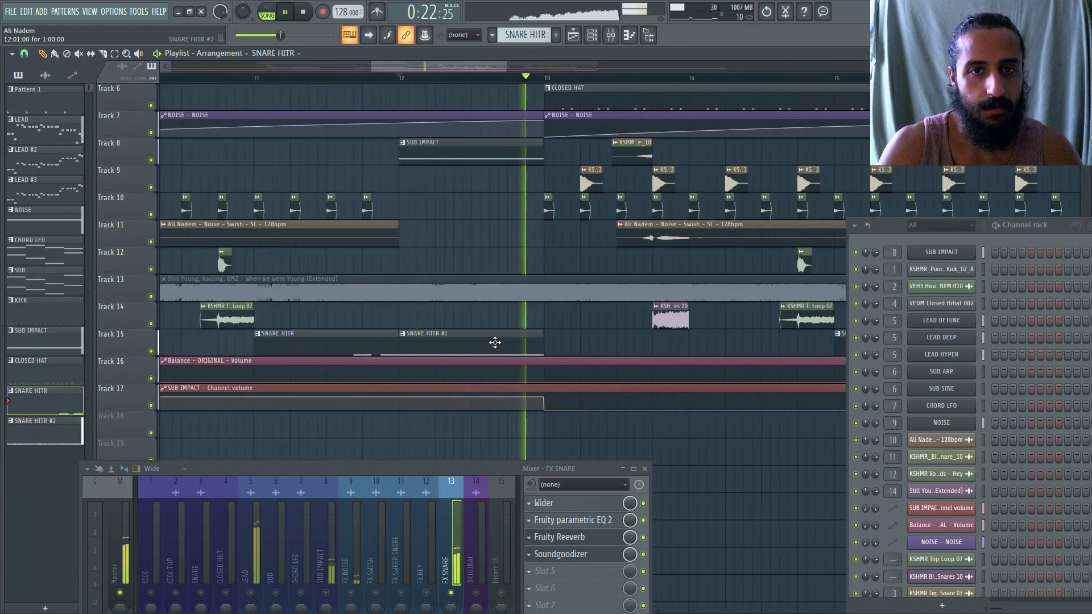
key("space")
Open the SNARE HITR #2 pattern from Track 15 in the Piano roll and locate its KSHMR_Tight_Snare_01_A #2 channel.
double_click(495, 342)
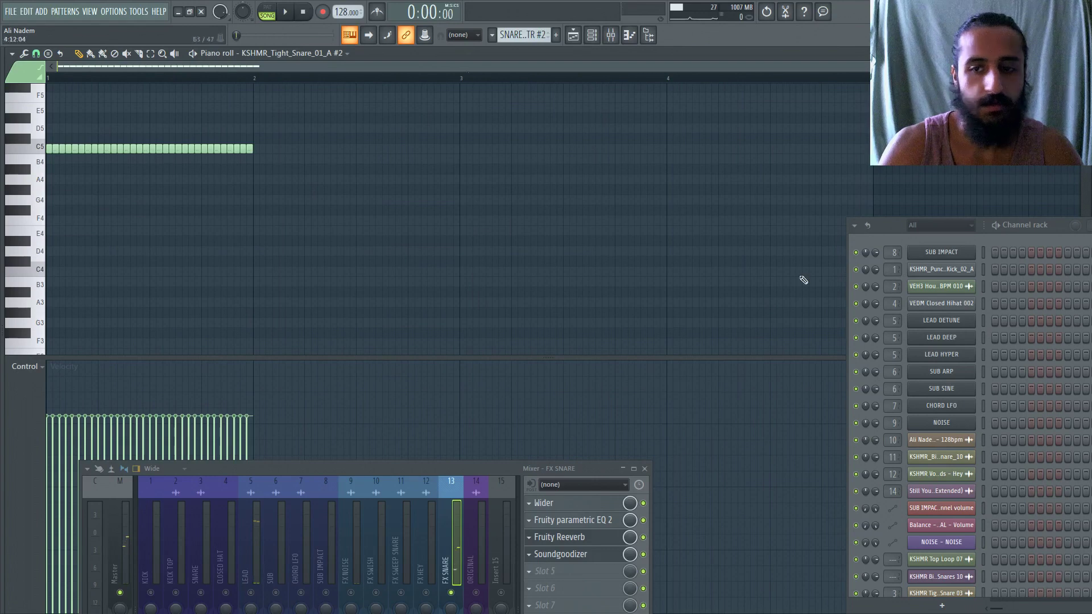
scroll(970, 578, "down", 3)
left_click(1000, 579)
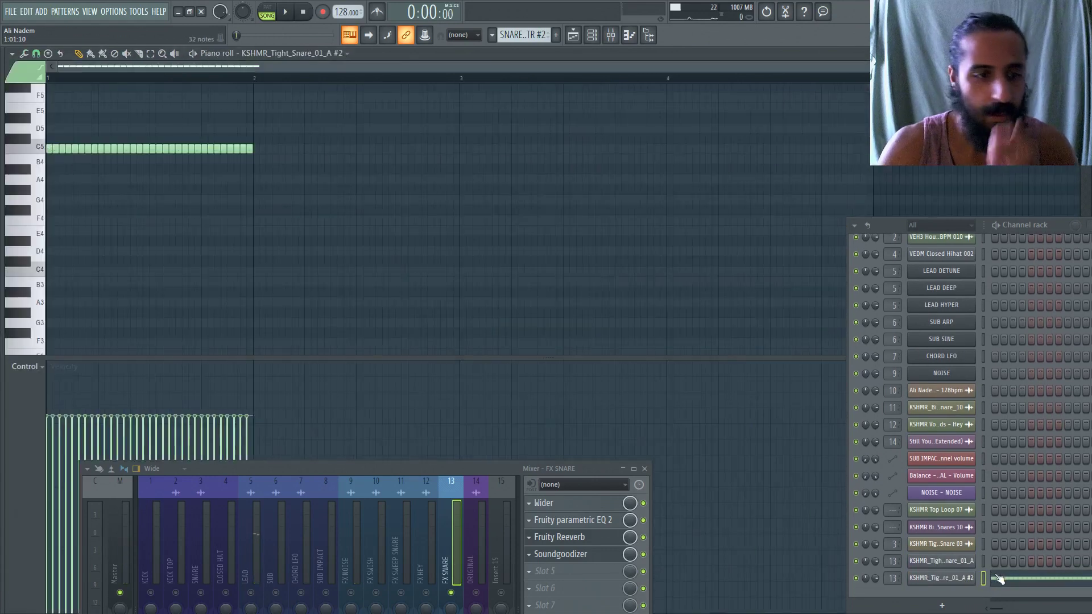
Display the note fine pitch of the SNARE HITR #2 notes with the Mixer moved clear of them, and return to the Playlist.
left_click(26, 367)
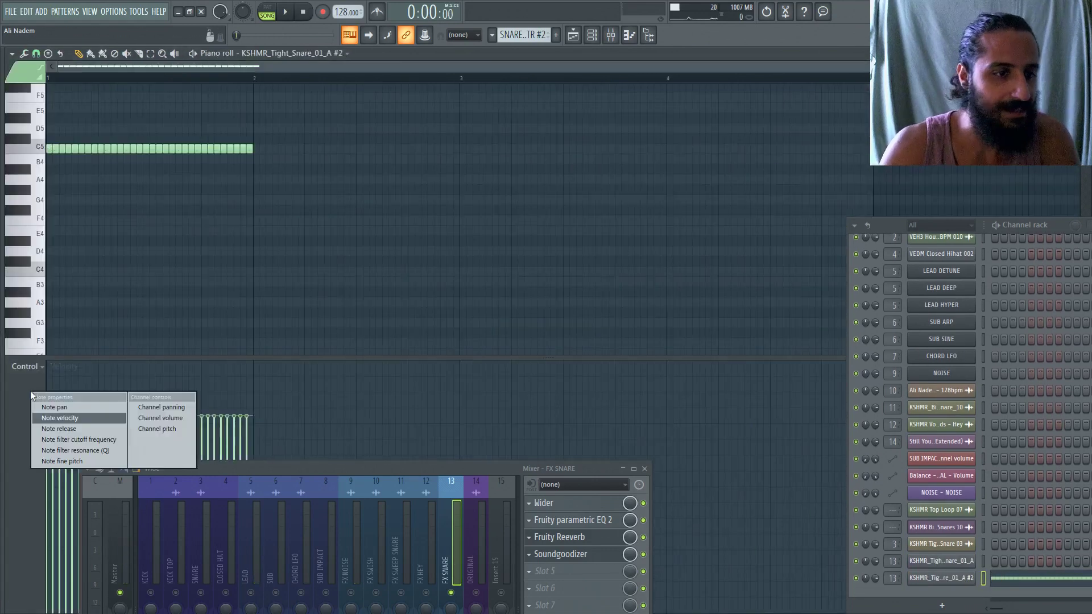
left_click(54, 461)
left_click_drag(282, 476, 619, 499)
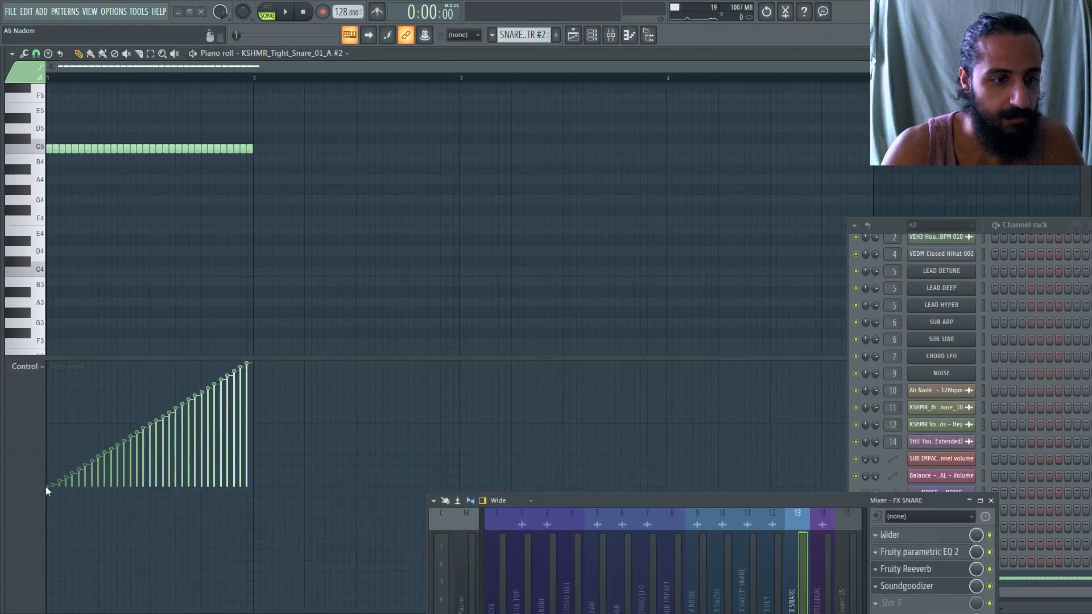
left_click(573, 35)
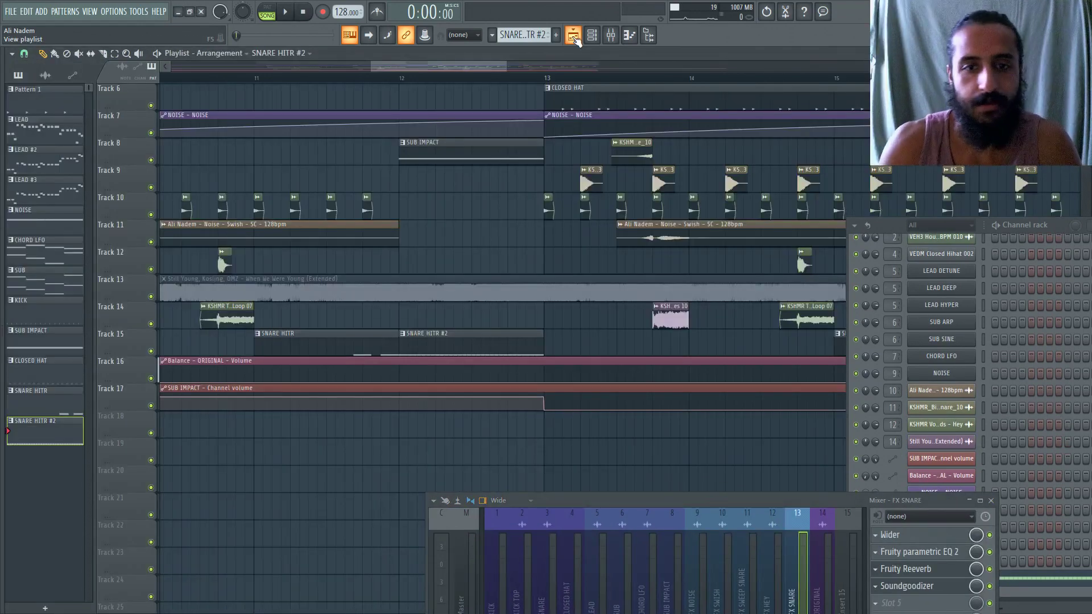
Place the playhead at bar 12 in the Playlist and shift the Mixer aside.
scroll(499, 219, "down", 3)
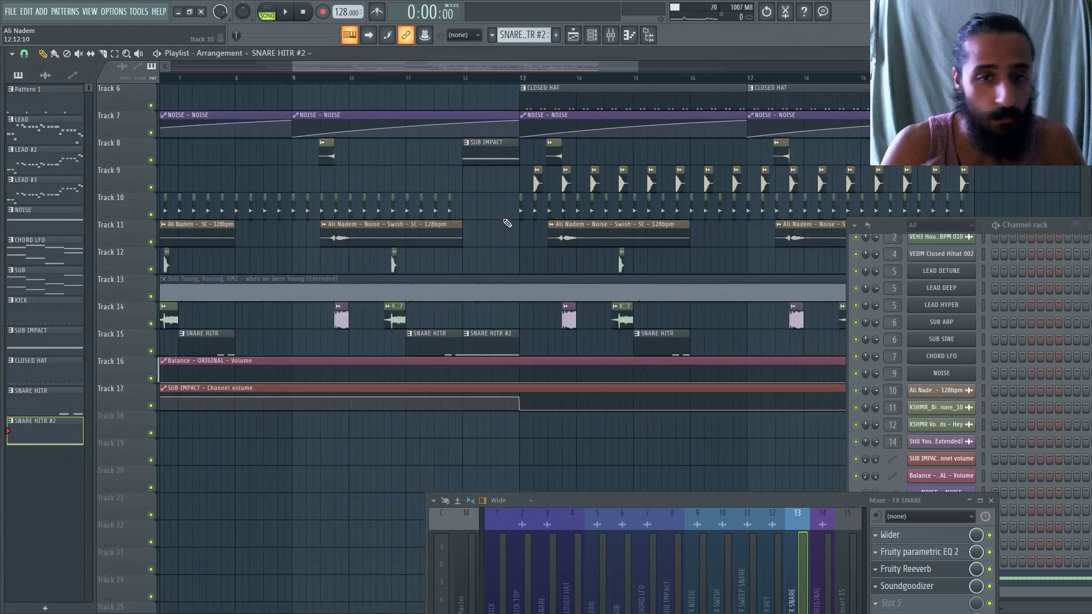
scroll(507, 223, "right", 1)
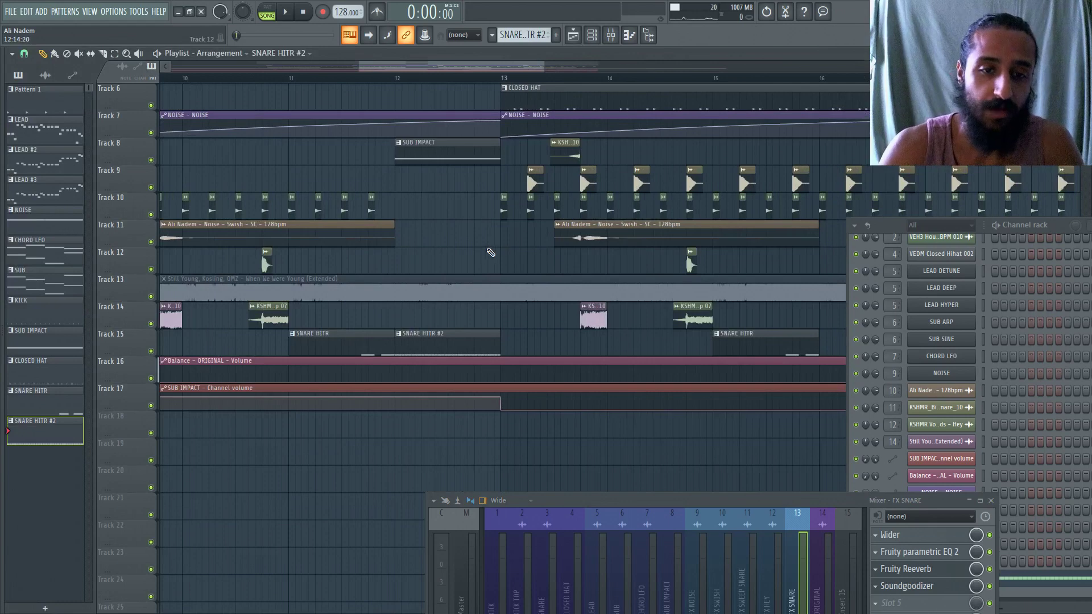
scroll(490, 252, "right", 1)
scroll(490, 252, "down", 1)
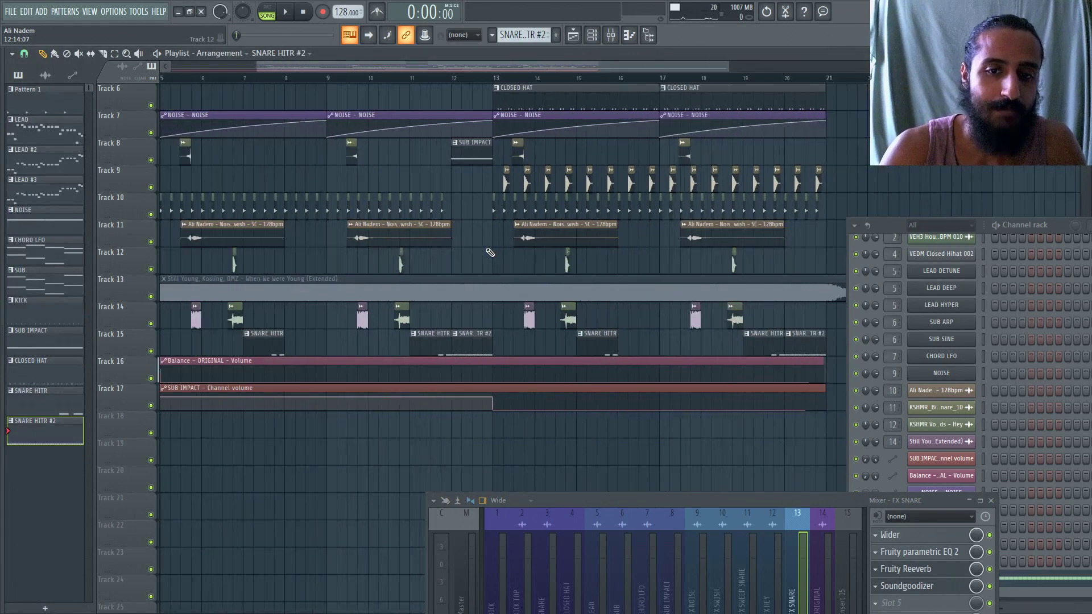
scroll(490, 253, "down", 1)
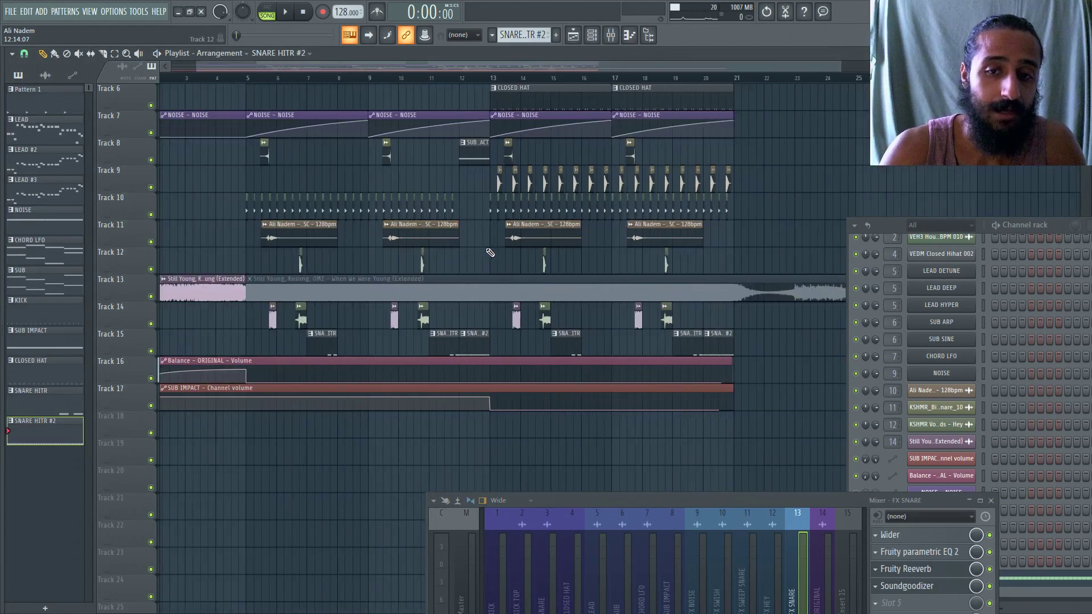
left_click(460, 80)
left_click_drag(680, 499, 510, 506)
Open the KSHMR Vocal Words - Hey clip on Track 12, solo the FX HEY mixer track, audition the sample and close its settings.
scroll(388, 351, "up", 1)
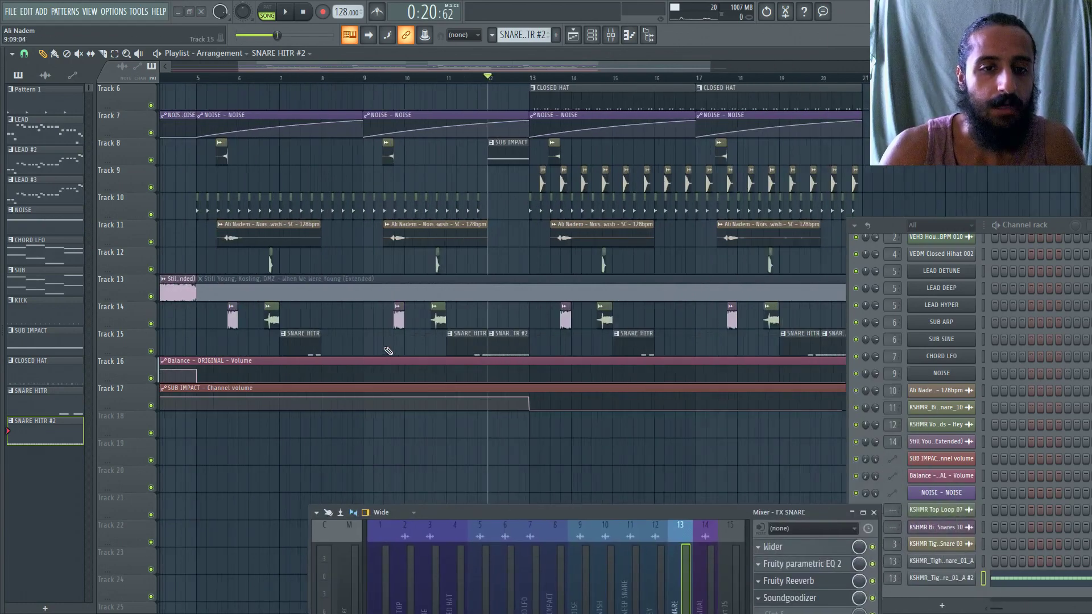
scroll(388, 351, "up", 5)
double_click(439, 270)
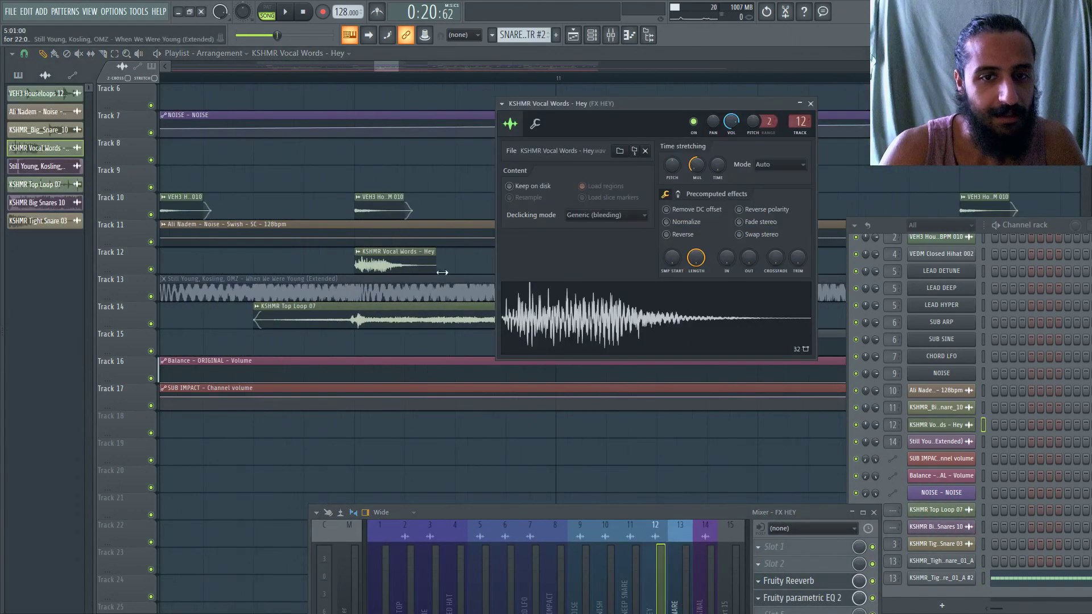
left_click_drag(687, 515, 638, 378)
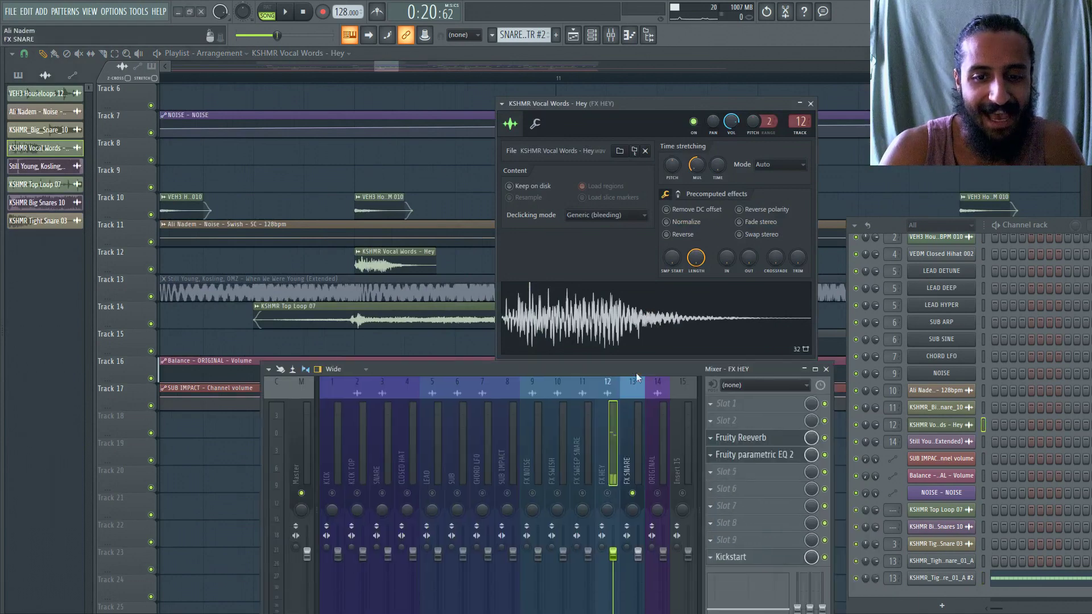
right_click(607, 493)
left_click(611, 322)
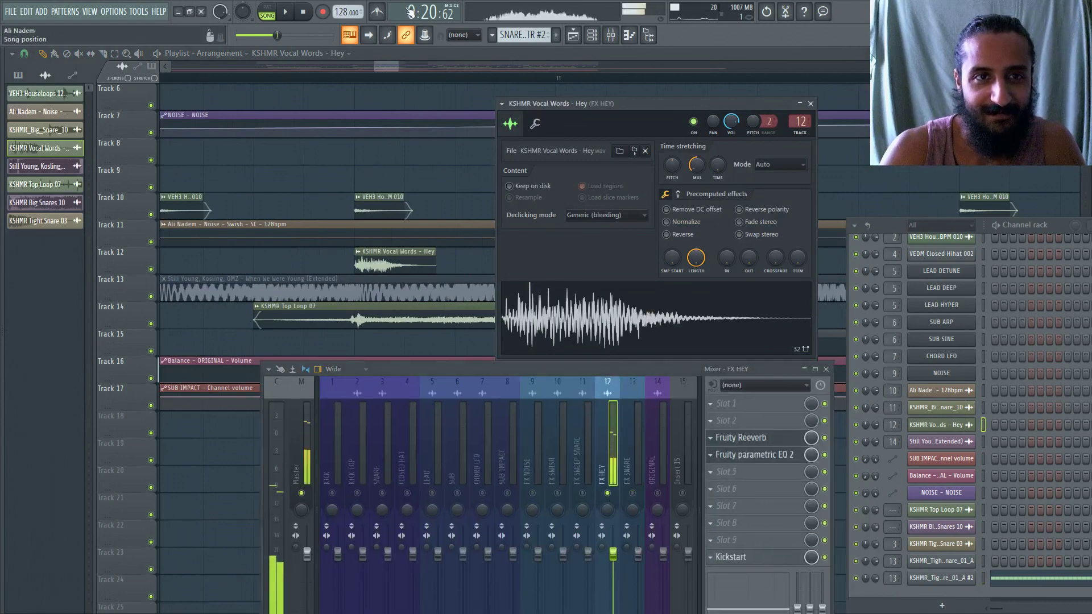
left_click(304, 12)
key("Escape")
Show the full arrangement in the Playlist from Track 1, with the Mixer moved down out of the way.
scroll(326, 150, "down", 4)
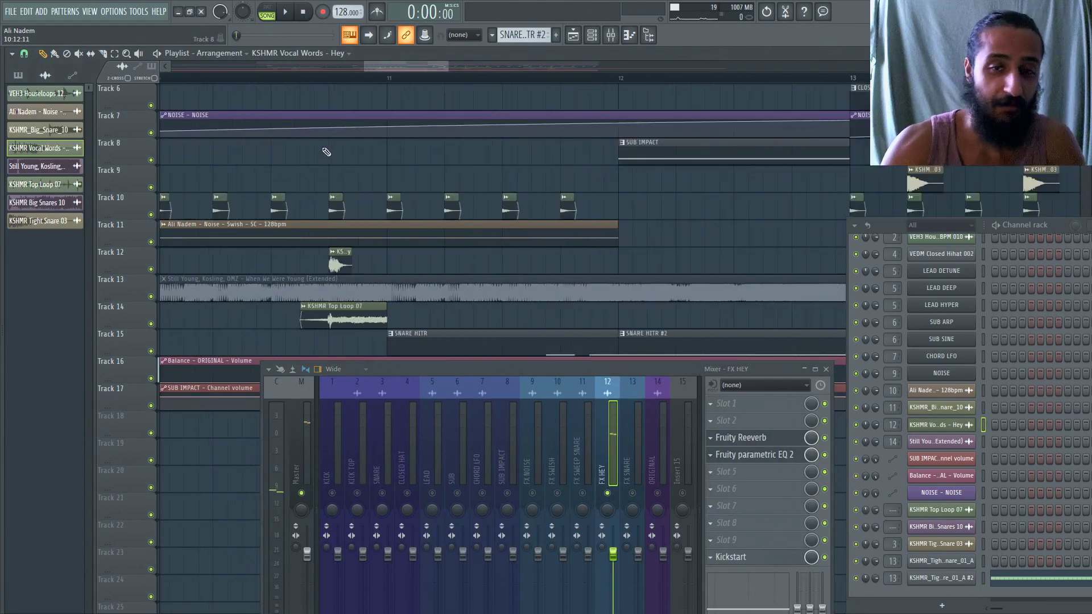
scroll(326, 150, "down", 6)
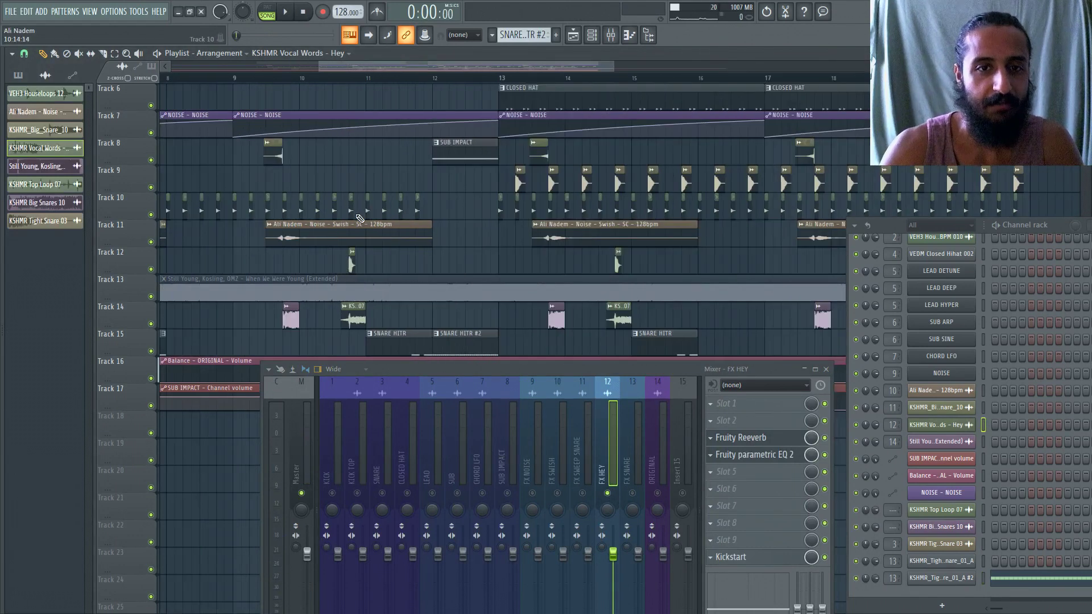
left_click_drag(565, 369, 516, 485)
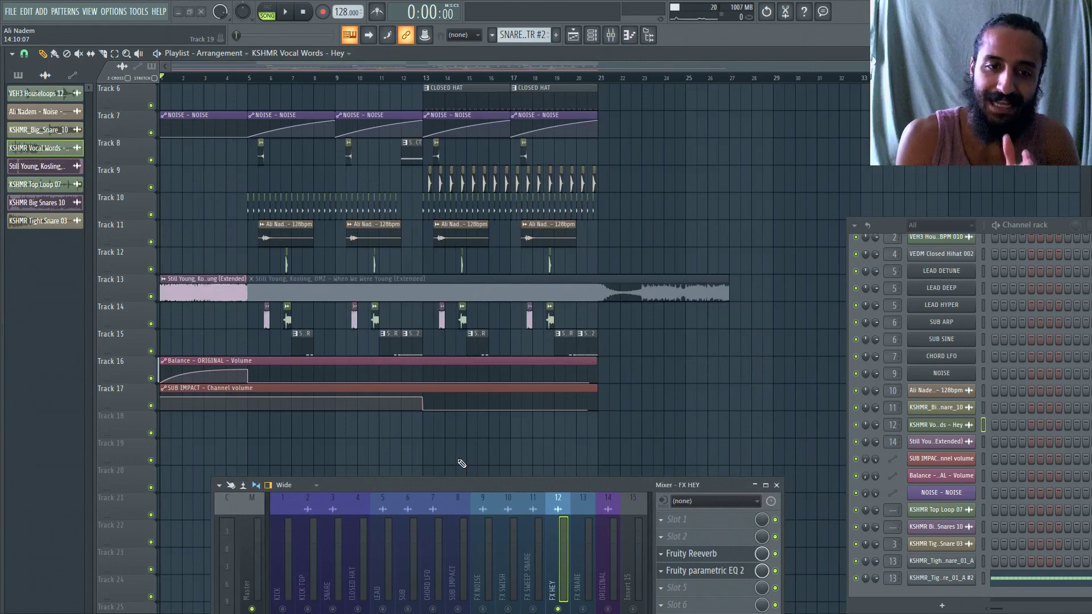
scroll(383, 387, "up", 5)
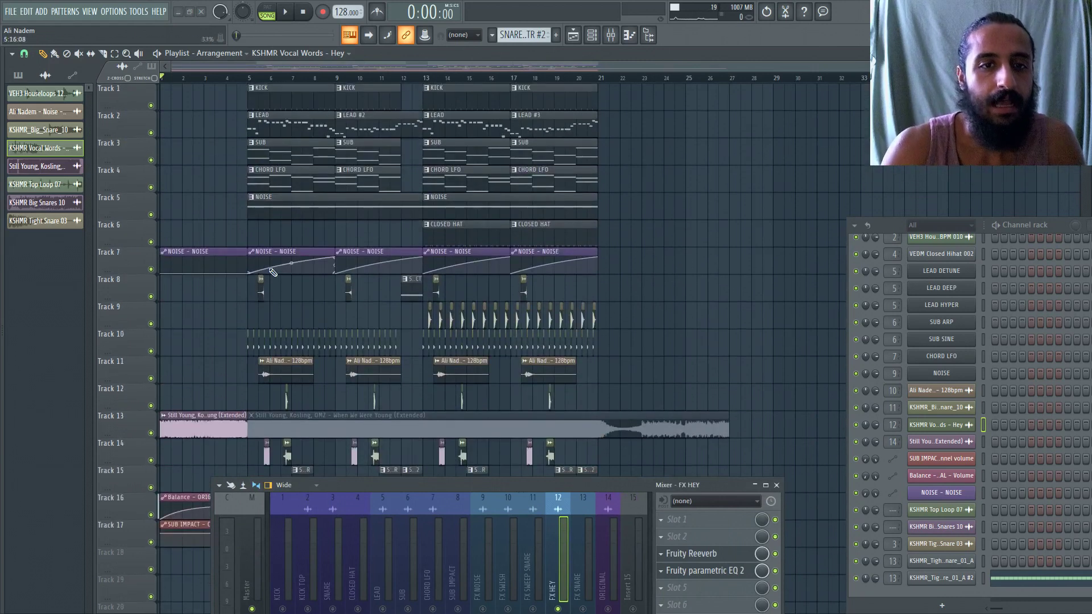
Open the project info to check its start date and total working time, and close it.
left_click(114, 11)
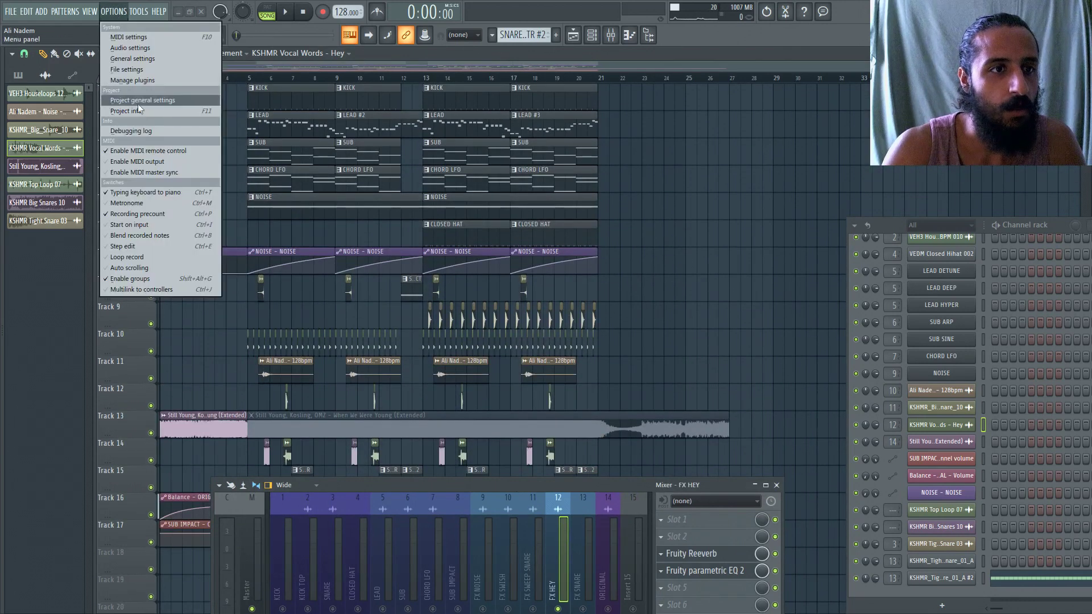
left_click(159, 109)
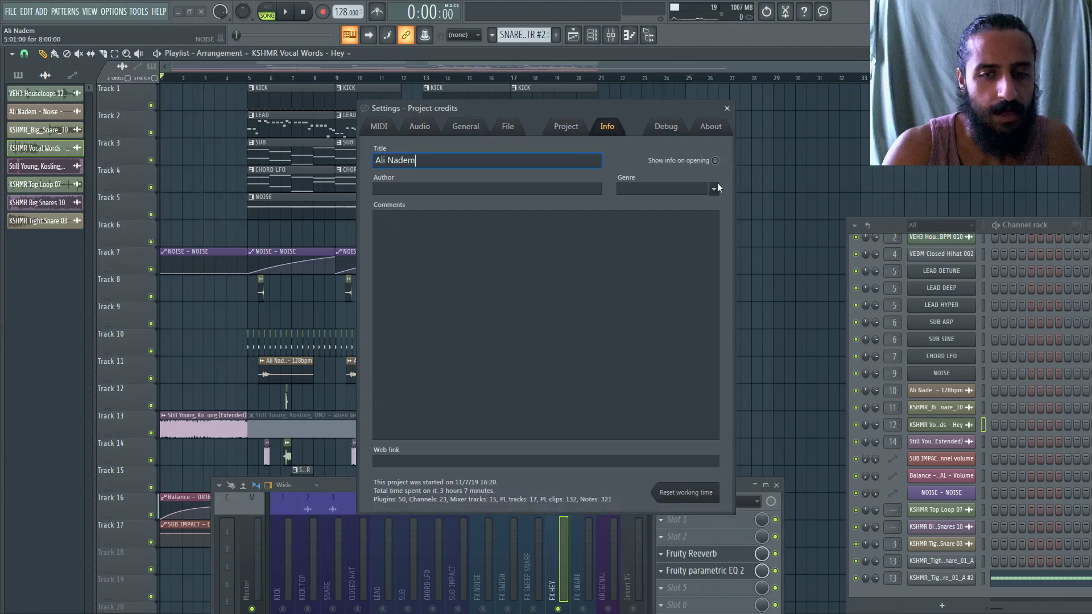
left_click(727, 109)
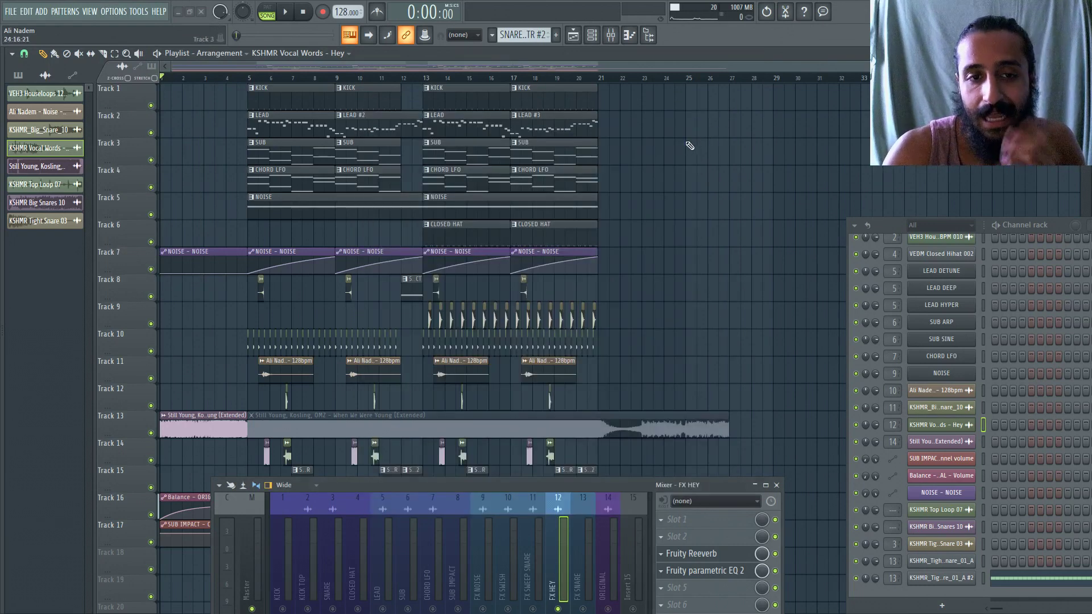
Look over the arrangement down to the Track 16 and 17 automation clips, and lower the Mixer clear of them.
scroll(292, 419, "down", 2)
scroll(284, 309, "up", 2)
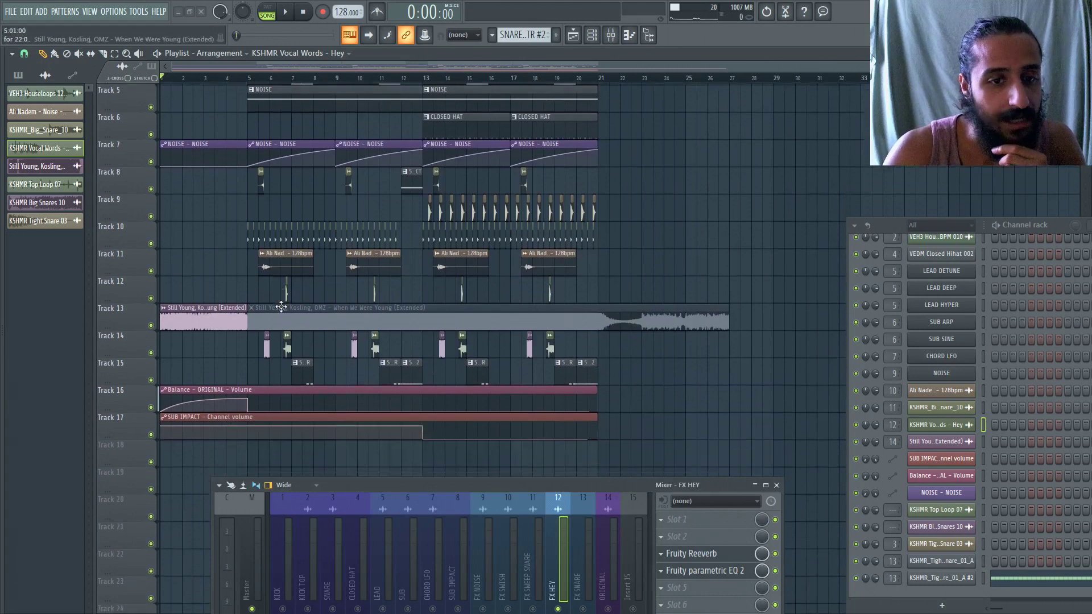
scroll(286, 310, "down", 3)
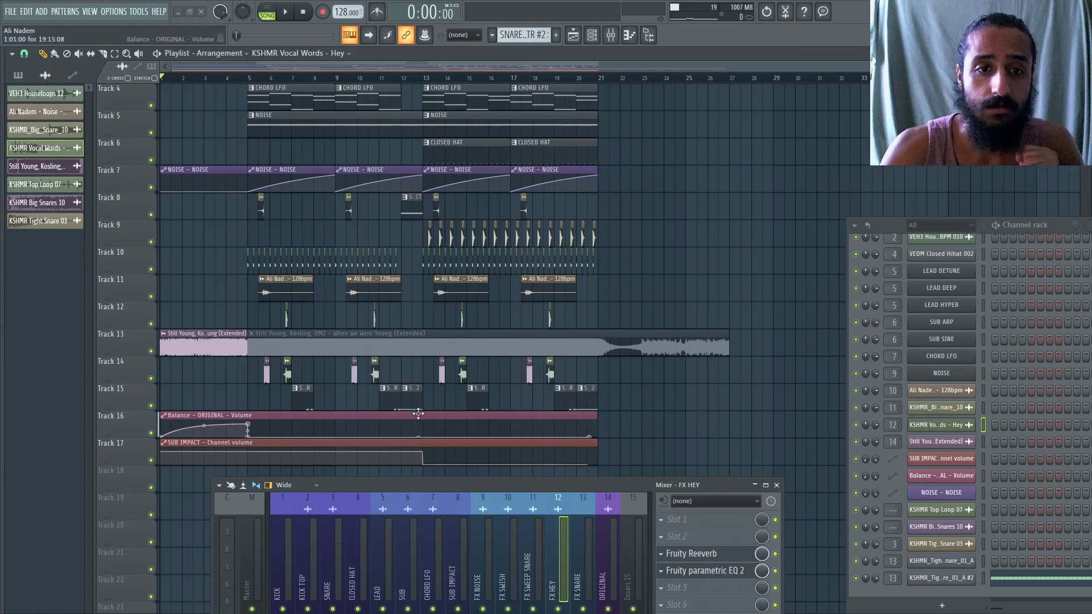
scroll(418, 414, "up", 3)
left_click_drag(571, 484, 581, 585)
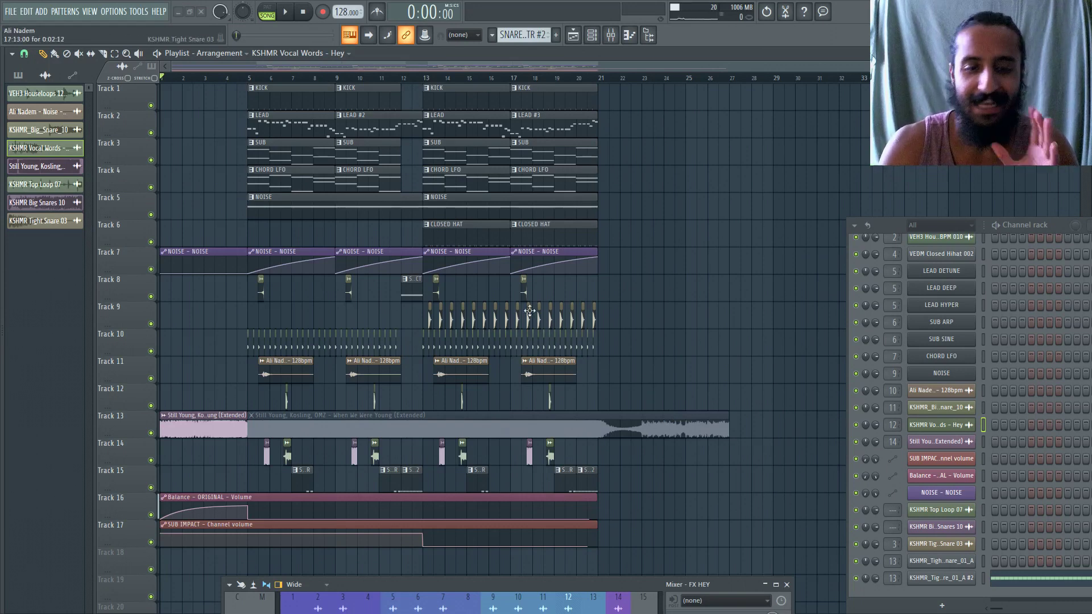
Bring the Mixer up to inspect the Master track's effects chain, and lower the Mixer again.
left_click_drag(613, 586, 602, 405)
left_click(253, 487)
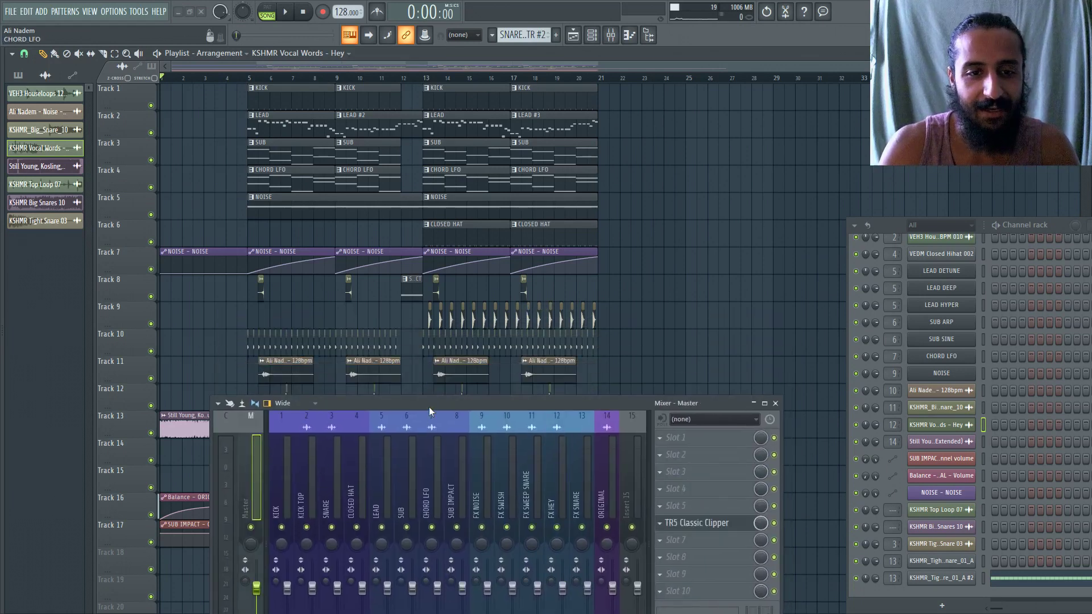
left_click_drag(429, 407, 415, 565)
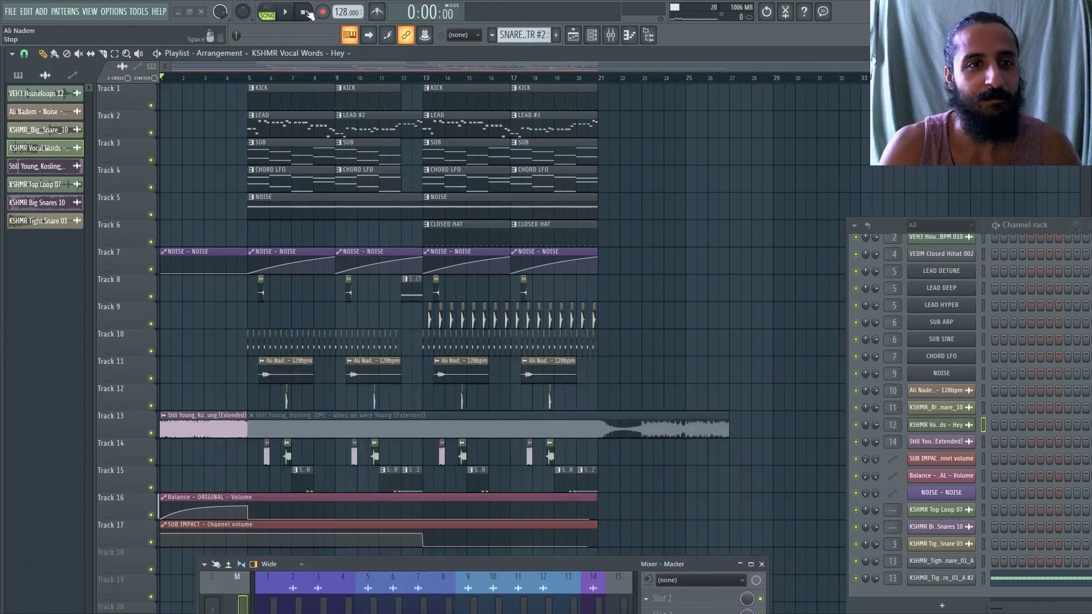
Play the whole arrangement from the start past bar 21 and stop playback.
left_click(290, 12)
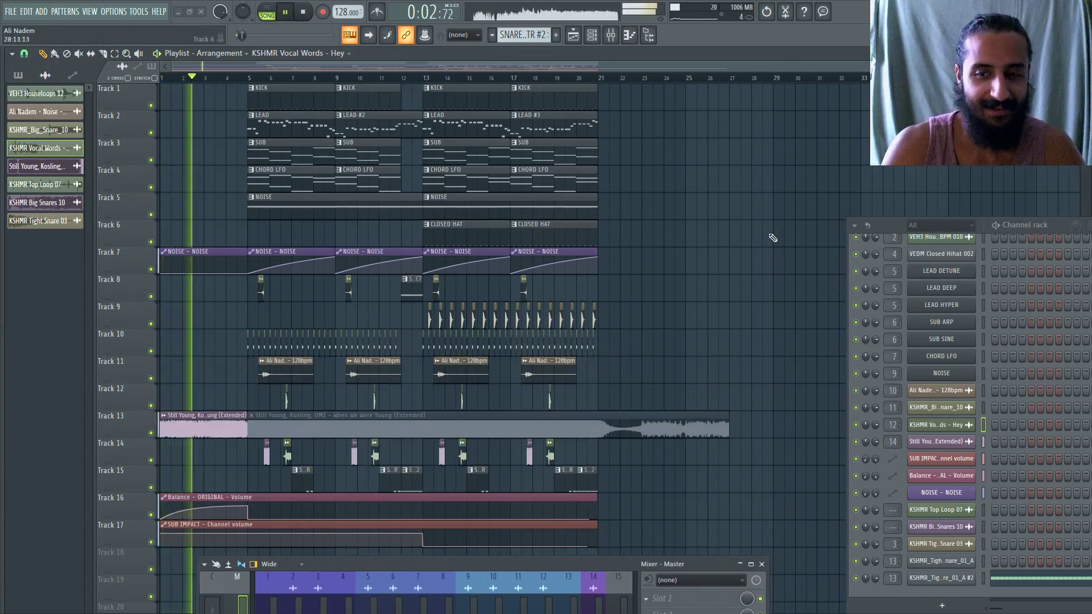
scroll(1022, 326, "up", 3)
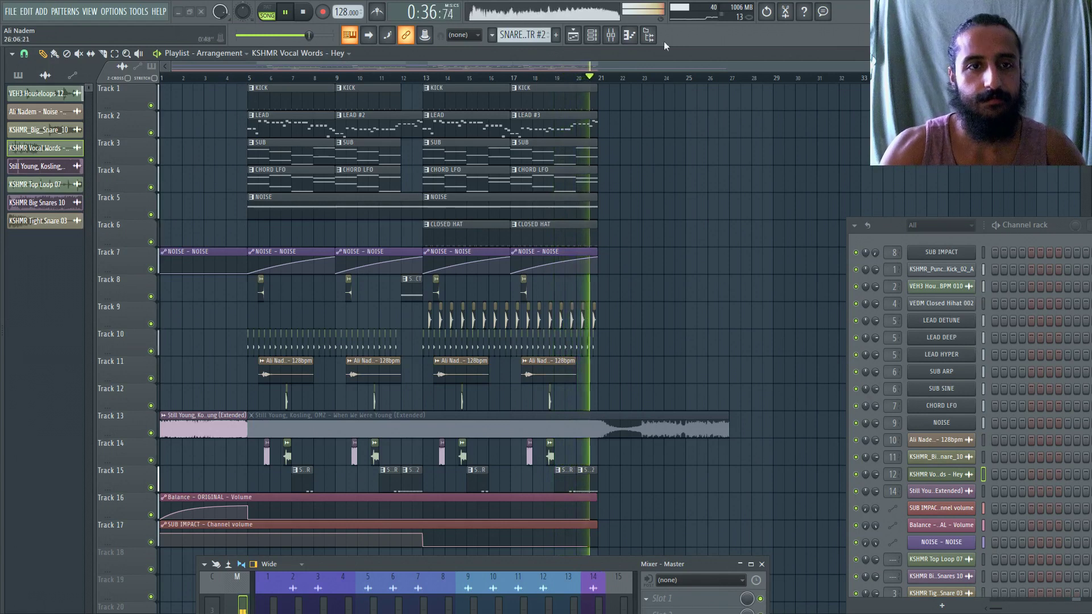
left_click(303, 13)
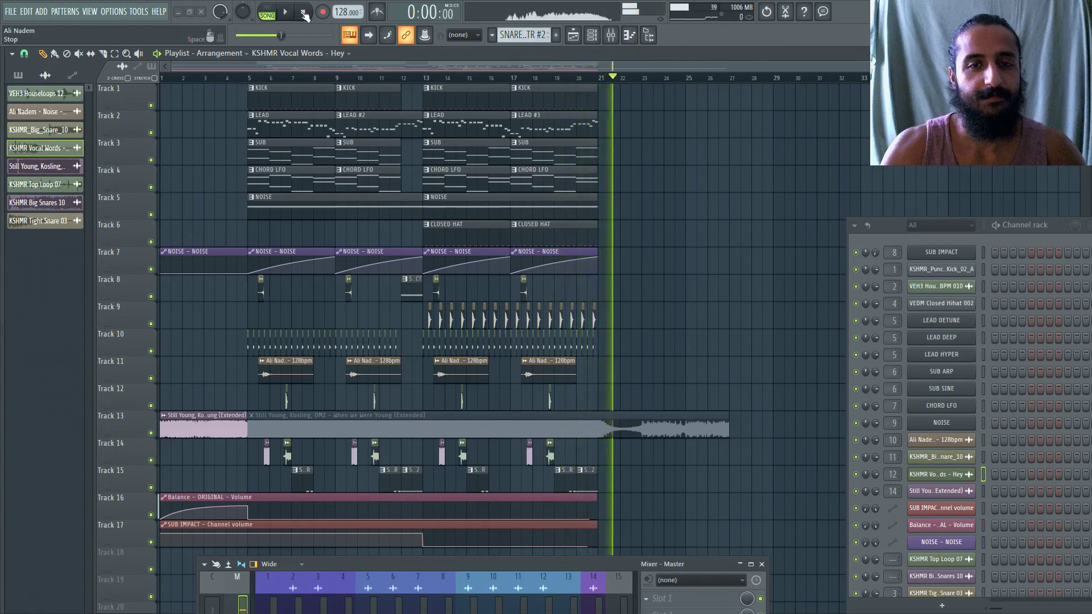